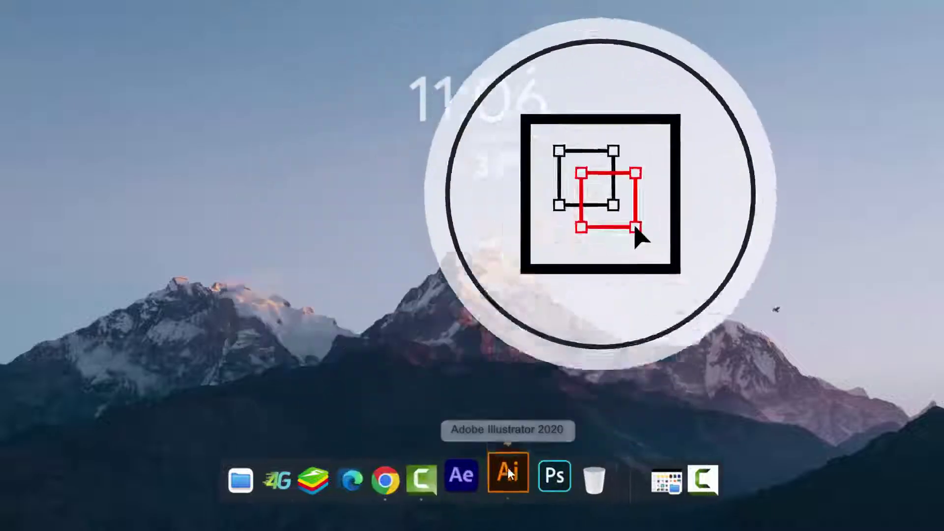
Step: Launch Adobe Illustrator 2020 and zoom in on the Social Medea Design restaurant post
{"action": "left_click", "coordinate": [508, 469]}
{"action": "key", "text": "ctrl+space"}
{"action": "left_click_drag", "start_coordinate": [644, 270], "coordinate": [582, 265]}
{"action": "left_click_drag", "start_coordinate": [462, 221], "coordinate": [738, 163]}
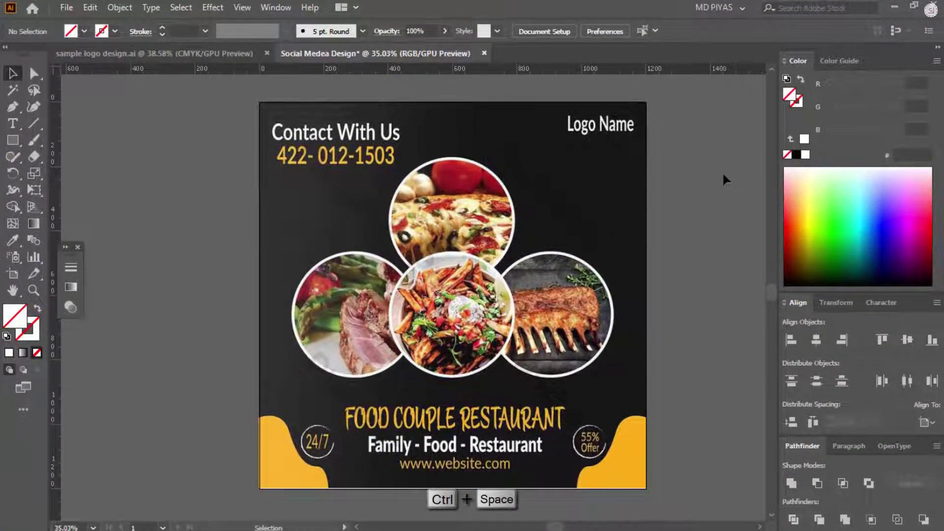
Step: Start a new document and name it Project 24
{"action": "left_click", "coordinate": [66, 8]}
{"action": "left_click", "coordinate": [522, 156]}
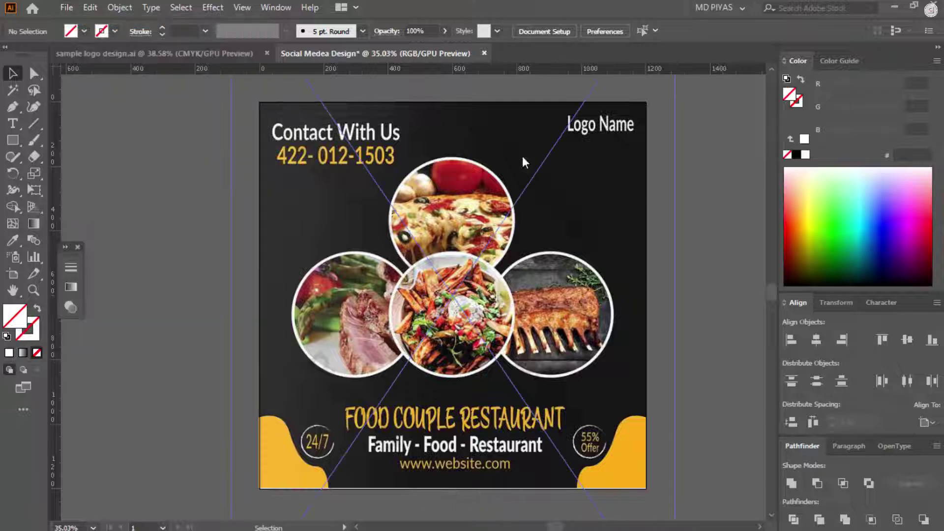
{"action": "type", "text": "Socail"}
{"action": "key", "text": "BackSpace"}
{"action": "key", "text": "BackSpace"}
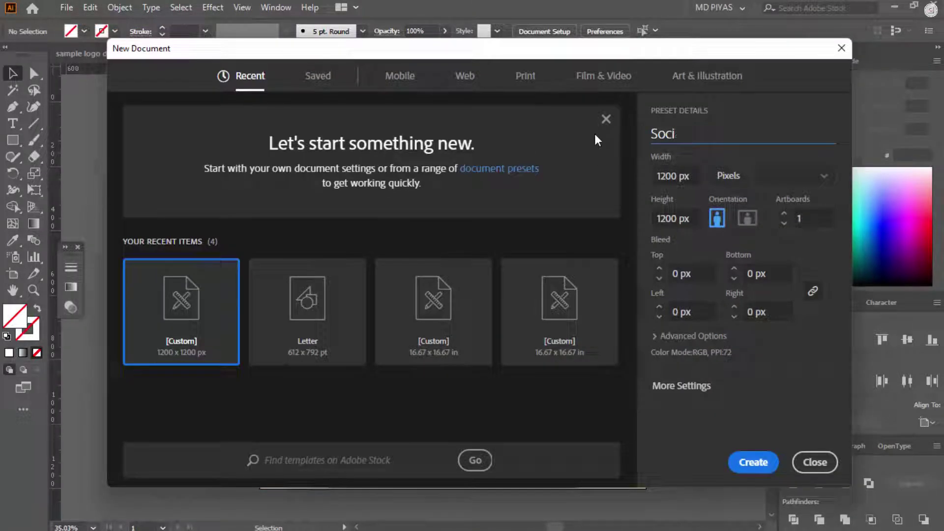
{"action": "key", "text": "BackSpace"}
{"action": "key", "text": "BackSpace"}
{"action": "key", "text": "BackSpace"}
{"action": "key", "text": "BackSpace"}
{"action": "type", "text": "Prof"}
{"action": "key", "text": "BackSpace"}
{"action": "type", "text": "ject"}
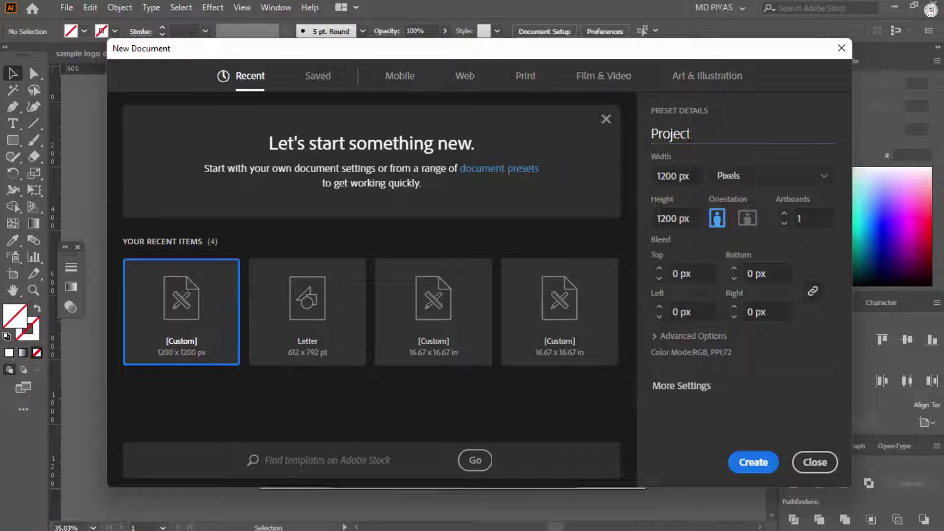
{"action": "left_click_drag", "start_coordinate": [644, 133], "coordinate": [697, 134]}
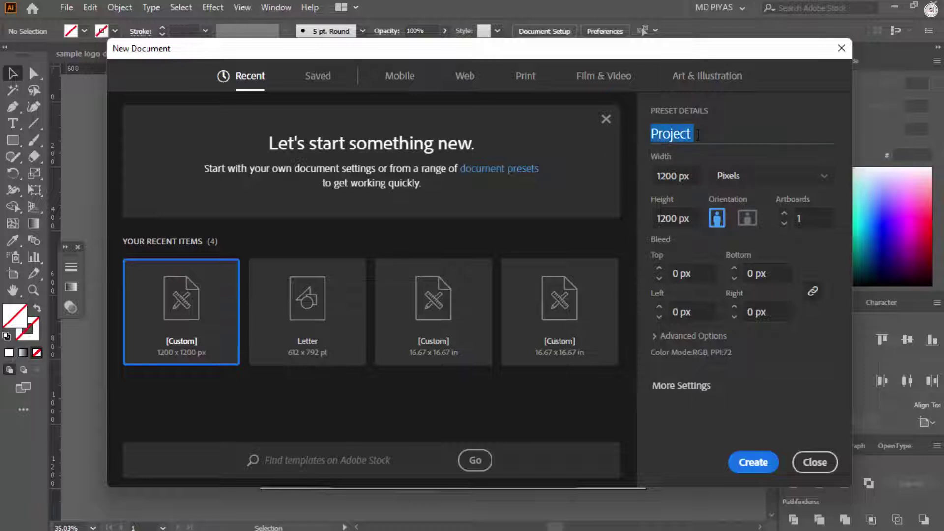
Step: Set width and height to 1200 px in Pixels, then create the document
{"action": "key", "text": "BackSpace"}
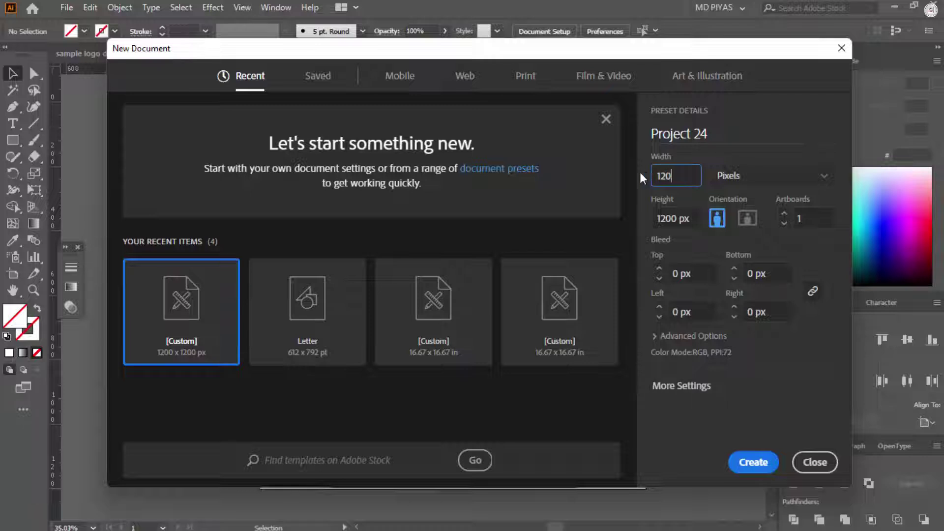
{"action": "type", "text": "0"}
{"action": "key", "text": "Tab"}
{"action": "type", "text": "1200"}
{"action": "left_click", "coordinate": [747, 176]}
{"action": "left_click", "coordinate": [729, 320]}
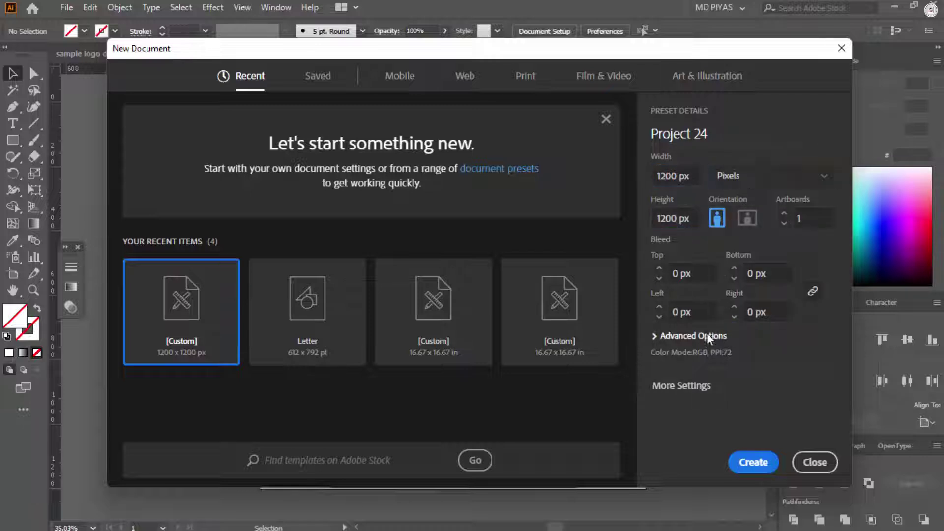
{"action": "left_click", "coordinate": [698, 336]}
{"action": "left_click", "coordinate": [742, 460]}
{"action": "key", "text": "ctrl+space"}
{"action": "left_click", "coordinate": [512, 359], "text": "ctrl+alt"}
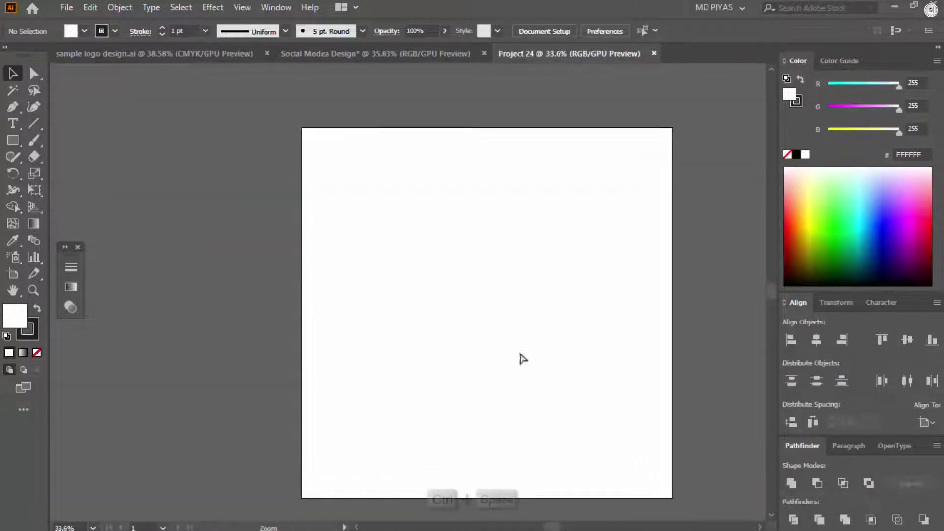
Step: Show rulers and draw a 1200 × 1200 px rectangle aligned to the artboard
{"action": "key", "text": "ctrl+r"}
{"action": "left_click", "coordinate": [406, 195]}
{"action": "type", "text": "1200"}
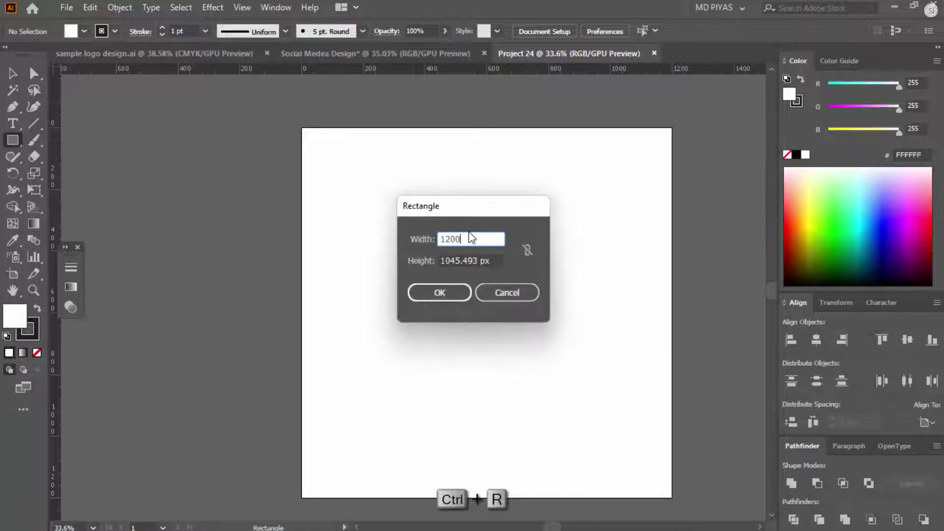
{"action": "key", "text": "Tab"}
{"action": "type", "text": "1200"}
{"action": "key", "text": "Return"}
{"action": "key", "text": "v"}
{"action": "left_click", "coordinate": [816, 339]}
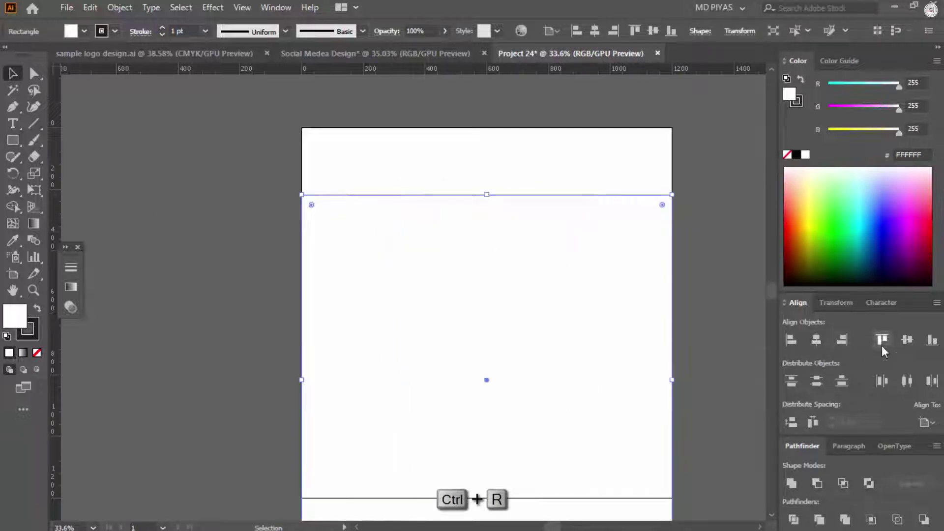
{"action": "left_click", "coordinate": [882, 346]}
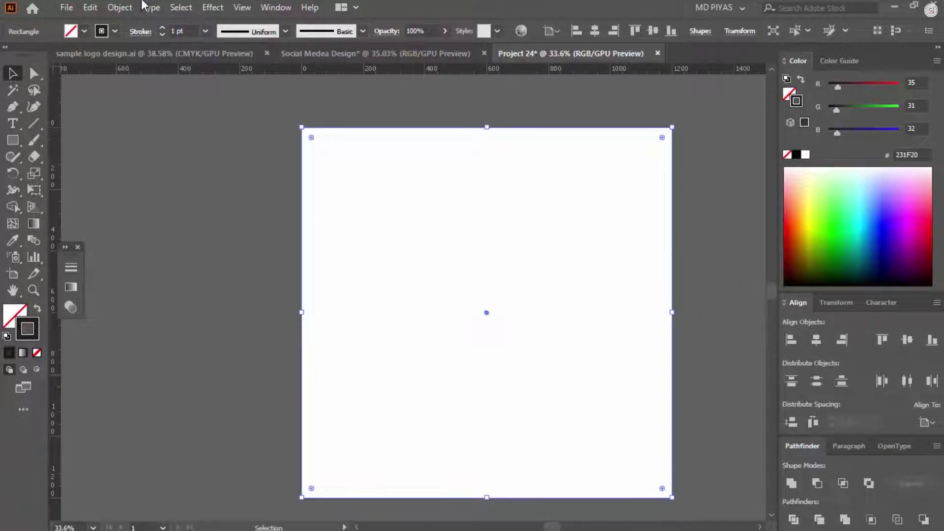
Step: Offset the rectangle by -50 px, make it guides, and copy the food post design
{"action": "left_click", "coordinate": [119, 7]}
{"action": "mouse_move", "coordinate": [347, 354]}
{"action": "left_click", "coordinate": [364, 245]}
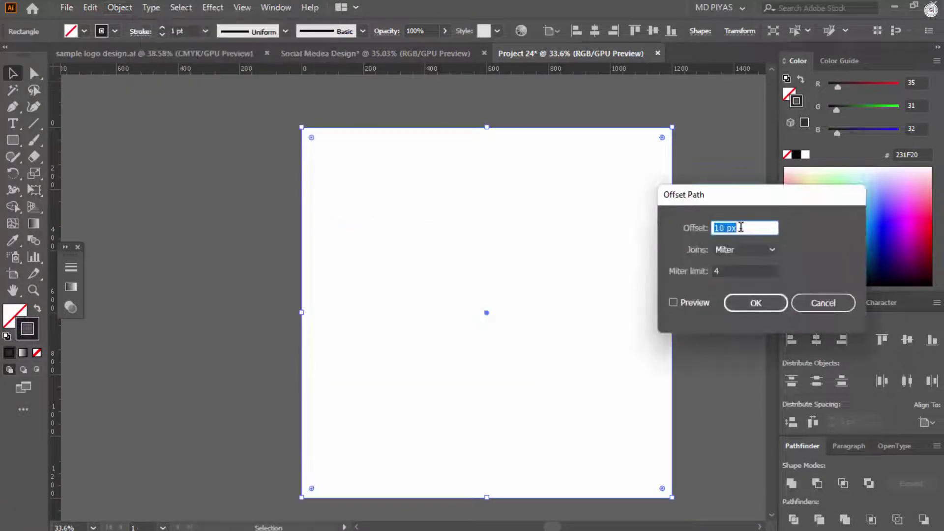
{"action": "type", "text": "-50"}
{"action": "key", "text": "Return"}
{"action": "left_click", "coordinate": [668, 217]}
{"action": "left_click", "coordinate": [628, 205]}
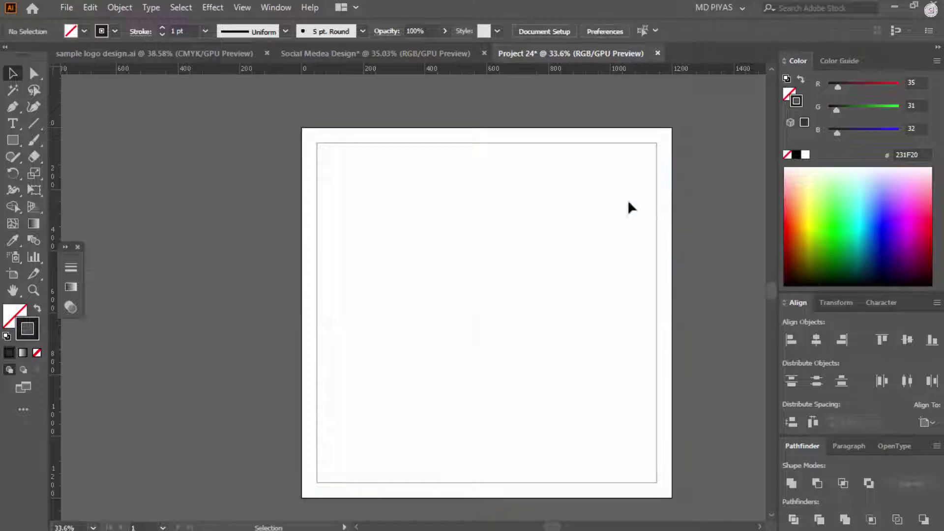
{"action": "right_click", "coordinate": [658, 225]}
{"action": "left_click", "coordinate": [745, 428]}
{"action": "left_click", "coordinate": [375, 53]}
{"action": "key", "text": "ctrl+c"}
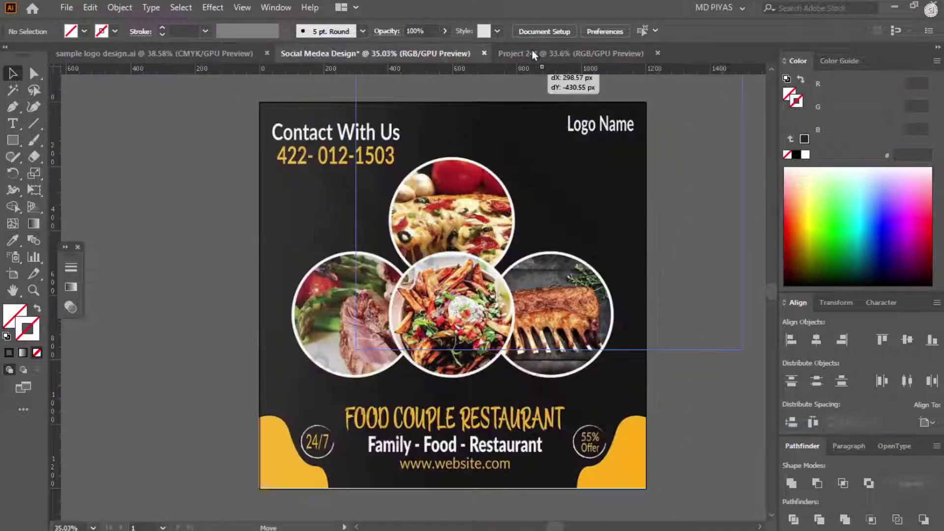
Step: Paste the food post into Project 24 and align it to the artboard's left and top
{"action": "left_click", "coordinate": [532, 52]}
{"action": "key", "text": "ctrl+v"}
{"action": "left_click", "coordinate": [791, 339]}
{"action": "left_click", "coordinate": [882, 340]}
{"action": "scroll", "coordinate": [749, 326], "scroll_direction": "down", "scroll_amount": 5}
{"action": "left_click", "coordinate": [743, 362]}
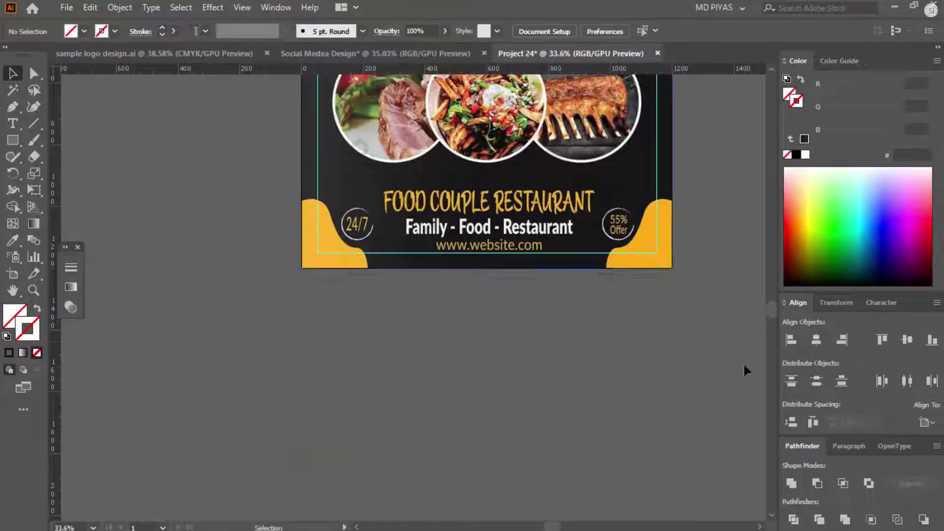
{"action": "key", "text": "ctrl+0"}
{"action": "left_click", "coordinate": [673, 388], "text": "ctrl"}
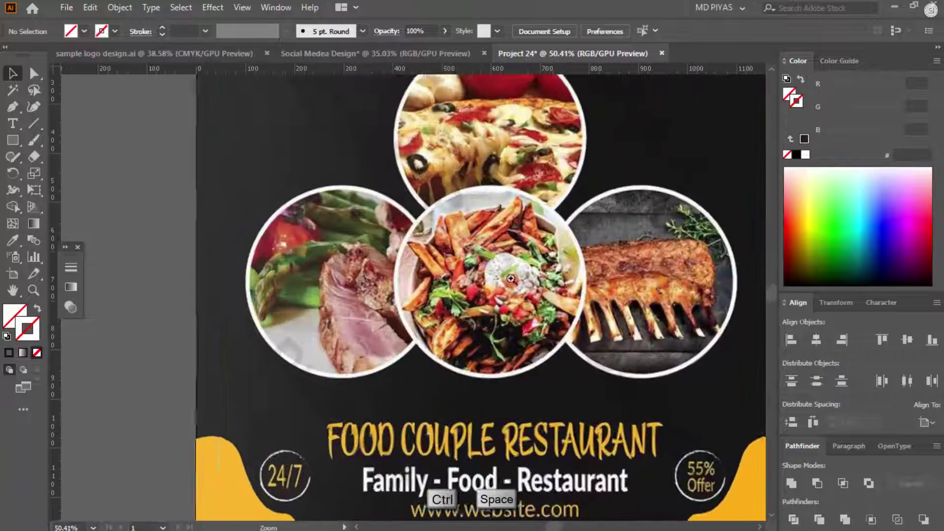
Step: Draw a dark-outlined circle fitted around the centre food photo
{"action": "left_click", "coordinate": [11, 141]}
{"action": "left_click", "coordinate": [75, 174]}
{"action": "left_click", "coordinate": [555, 287], "text": "ctrl"}
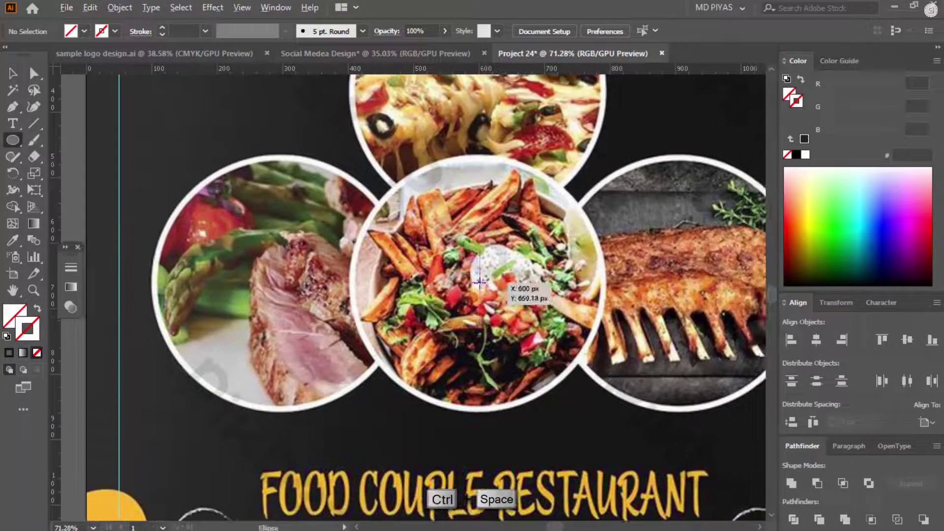
{"action": "left_click_drag", "start_coordinate": [583, 347], "coordinate": [585, 352]}
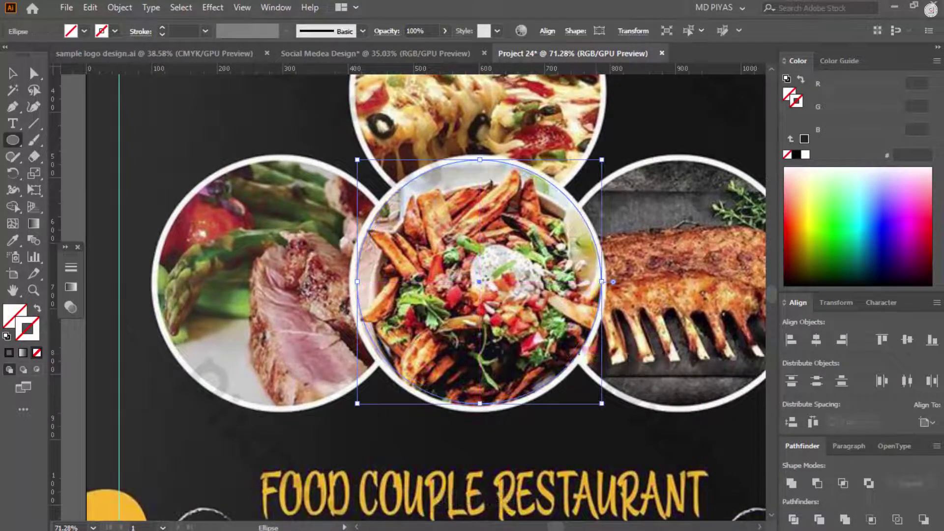
{"action": "left_click", "coordinate": [9, 353]}
{"action": "left_click", "coordinate": [477, 143]}
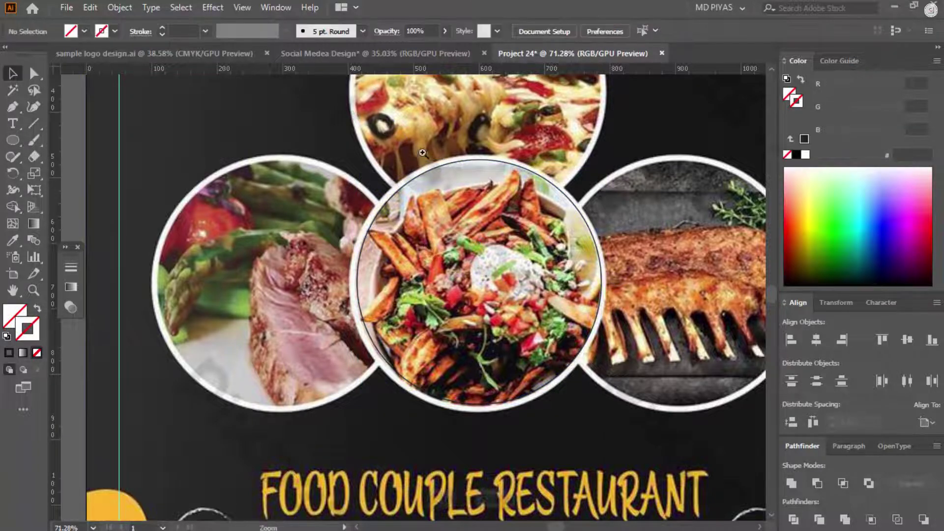
{"action": "left_click_drag", "start_coordinate": [477, 143], "coordinate": [535, 163]}
{"action": "left_click_drag", "start_coordinate": [528, 196], "coordinate": [442, 216]}
{"action": "left_click_drag", "start_coordinate": [551, 373], "coordinate": [609, 379]}
{"action": "left_click_drag", "start_coordinate": [582, 145], "coordinate": [220, 278]}
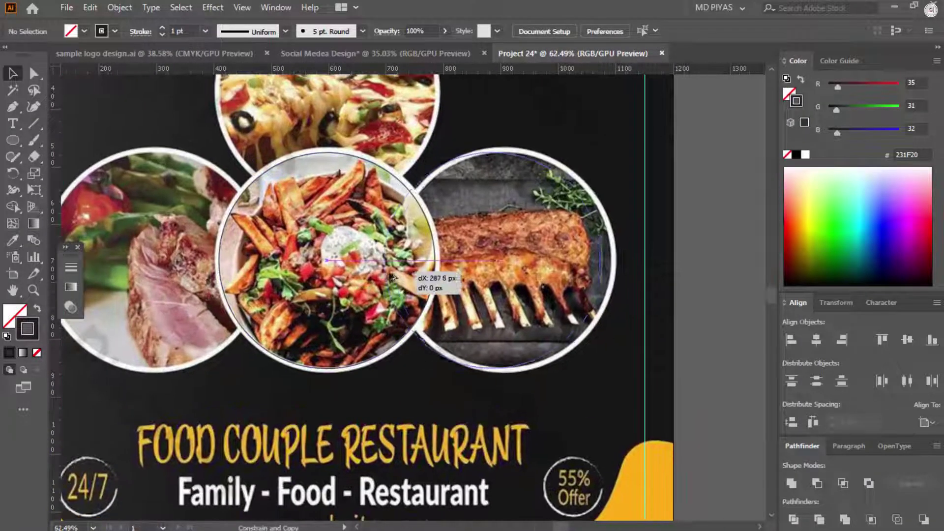
Step: Duplicate the circle onto the other food photos, including the ribs and pizza
{"action": "left_click_drag", "start_coordinate": [396, 278], "coordinate": [396, 278]}
{"action": "left_click_drag", "start_coordinate": [311, 295], "coordinate": [356, 289]}
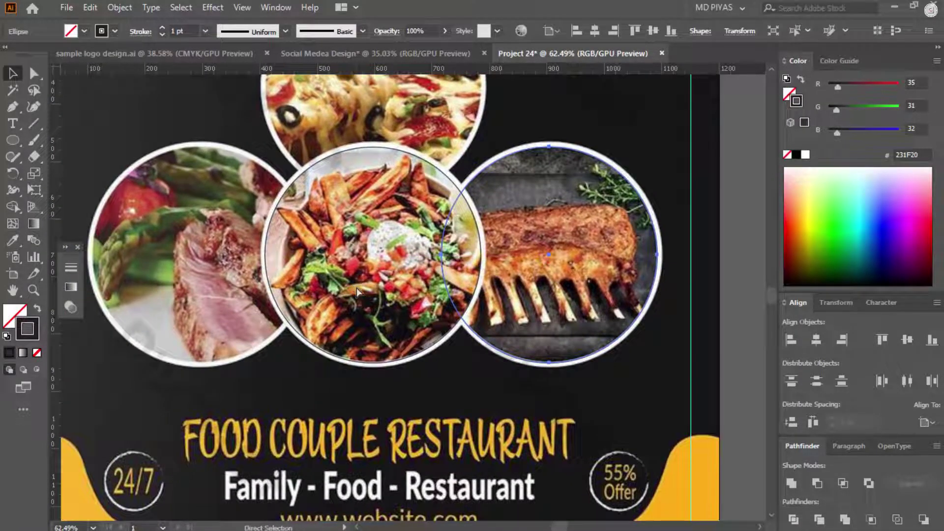
{"action": "key", "text": "ctrl+d"}
{"action": "left_click_drag", "start_coordinate": [516, 281], "coordinate": [488, 279]}
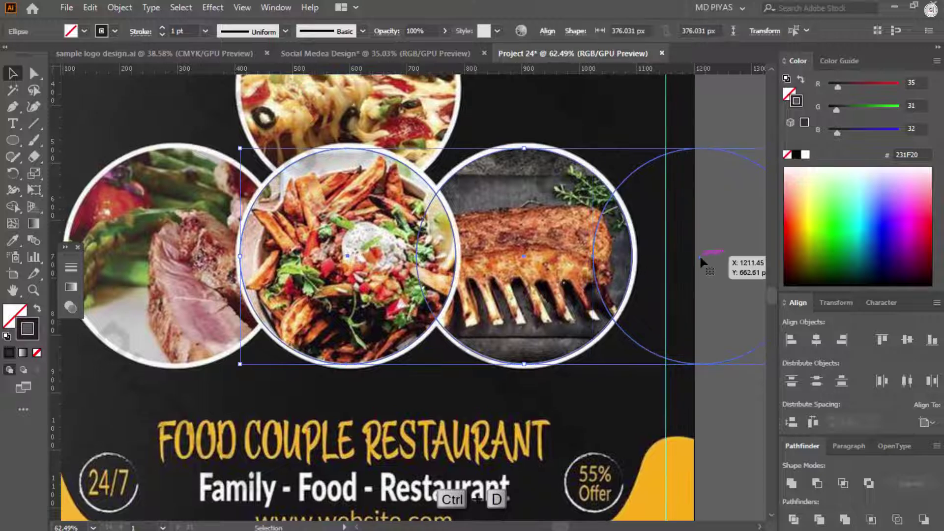
{"action": "left_click_drag", "start_coordinate": [699, 255], "coordinate": [523, 262]}
{"action": "left_click", "coordinate": [688, 256]}
{"action": "key", "text": "ctrl+0"}
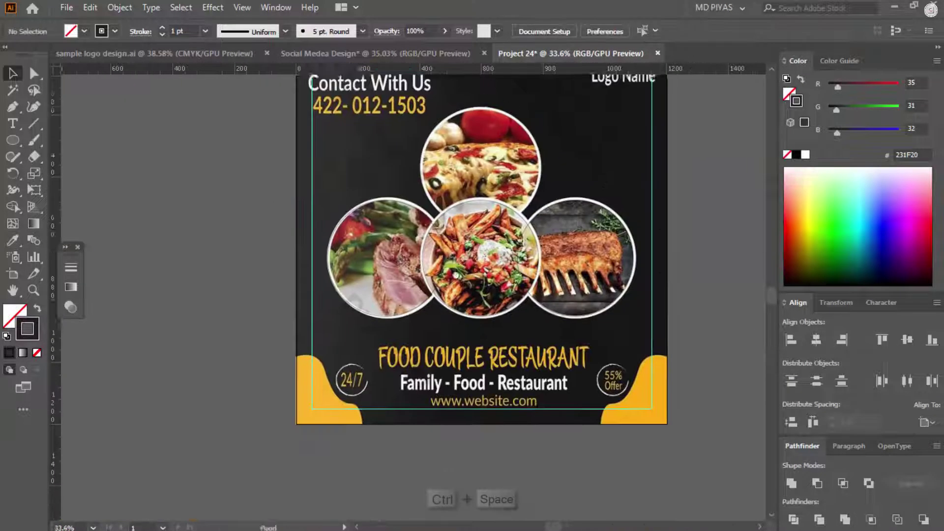
{"action": "left_click", "coordinate": [482, 246], "text": "ctrl"}
{"action": "left_click_drag", "start_coordinate": [494, 465], "coordinate": [492, 306]}
Step: Set the stroke weight of all four circles to 10 pt
{"action": "key", "text": "ctrl+a"}
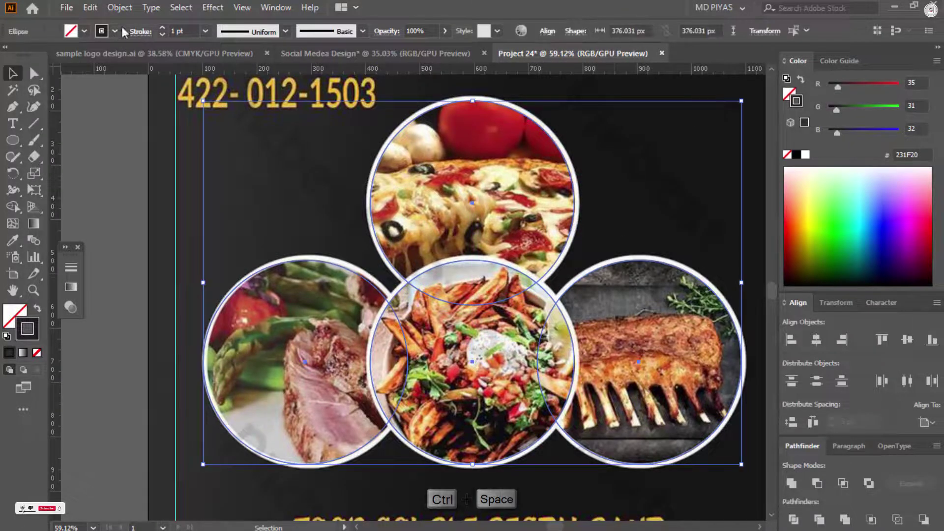
{"action": "left_click", "coordinate": [140, 31]}
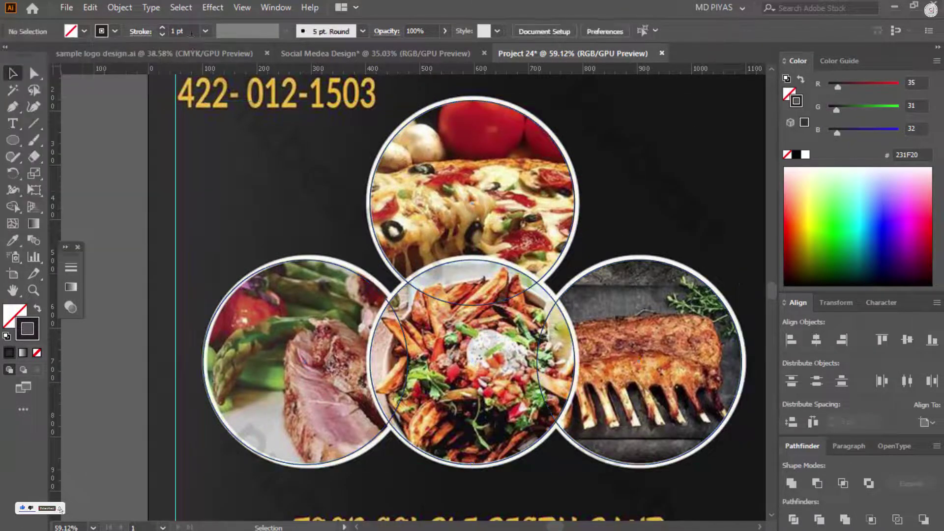
{"action": "type", "text": "0"}
{"action": "key", "text": "Return"}
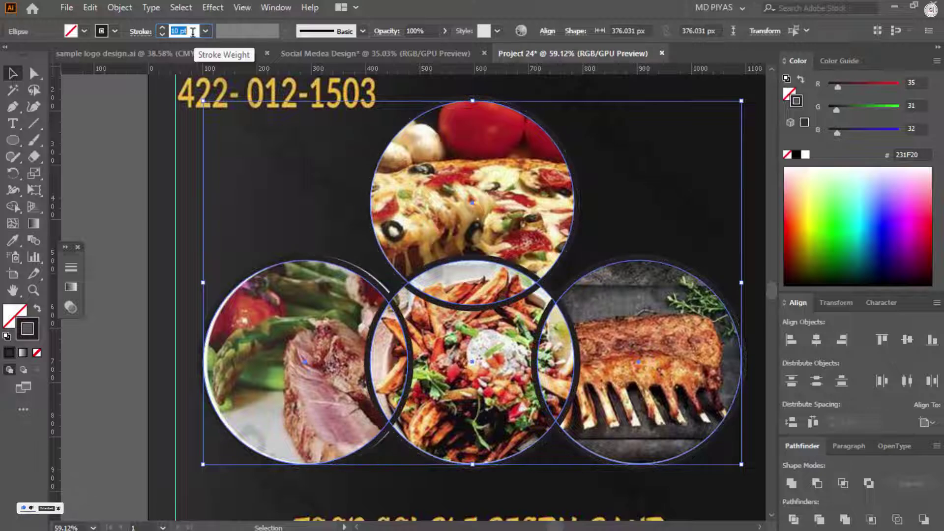
{"action": "left_click", "coordinate": [179, 182]}
{"action": "left_click_drag", "start_coordinate": [526, 246], "coordinate": [477, 384]}
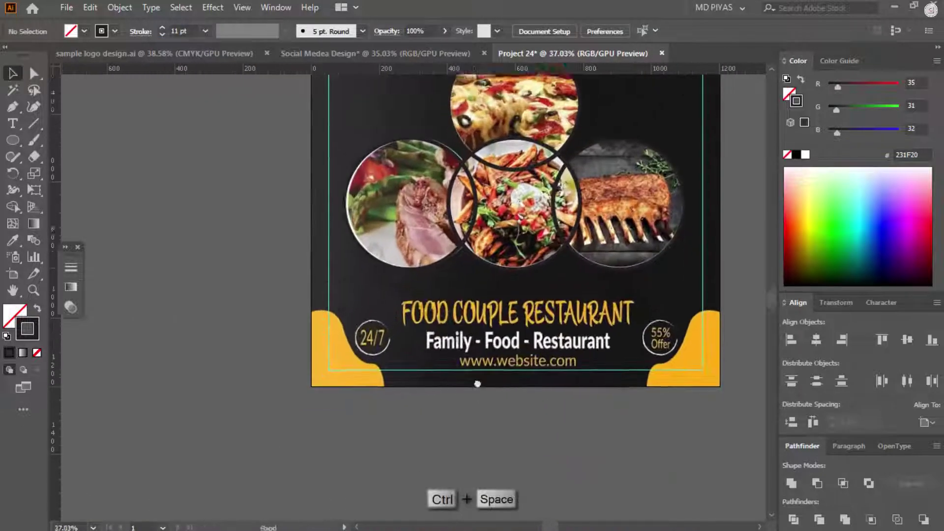
{"action": "left_click_drag", "start_coordinate": [348, 361], "coordinate": [394, 319]}
Step: Trace the bottom-left yellow corner's edge with a 1 pt white curve
{"action": "key", "text": "p"}
{"action": "left_click", "coordinate": [354, 279]}
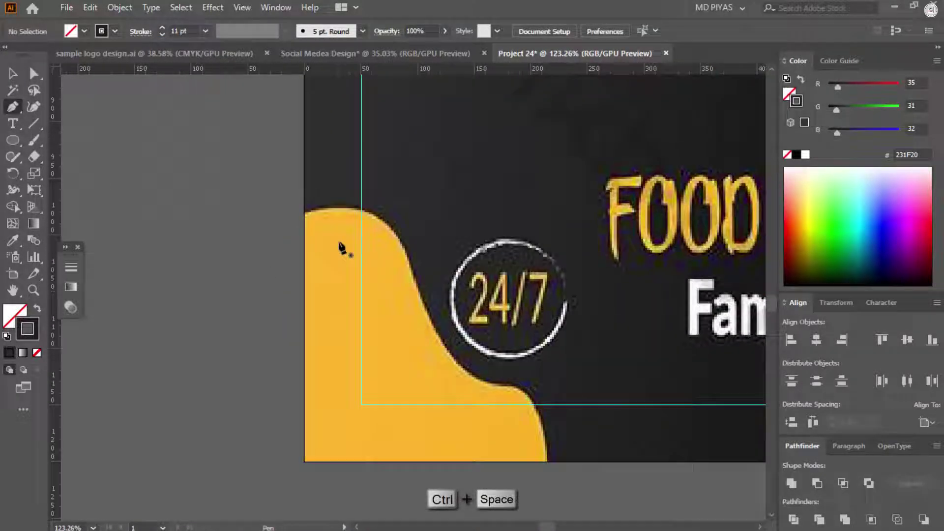
{"action": "left_click", "coordinate": [304, 214]}
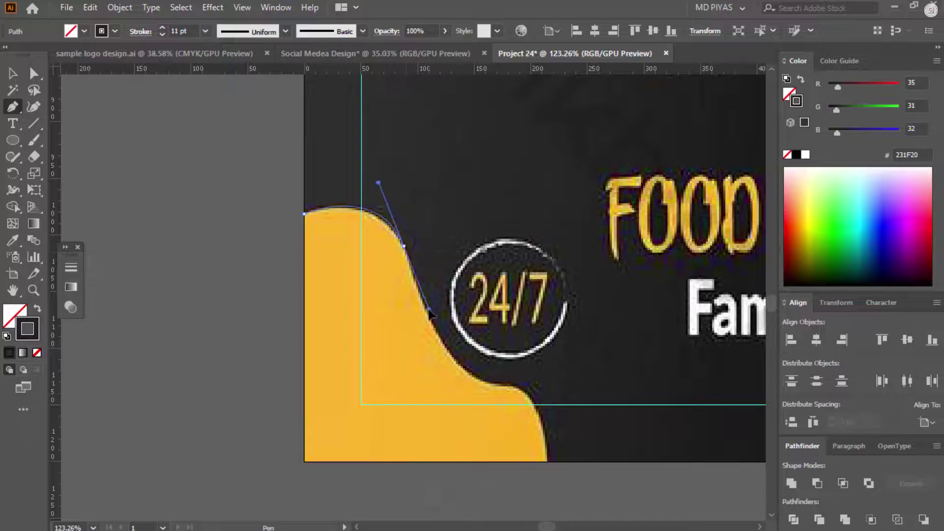
{"action": "left_click_drag", "start_coordinate": [427, 317], "coordinate": [451, 344]}
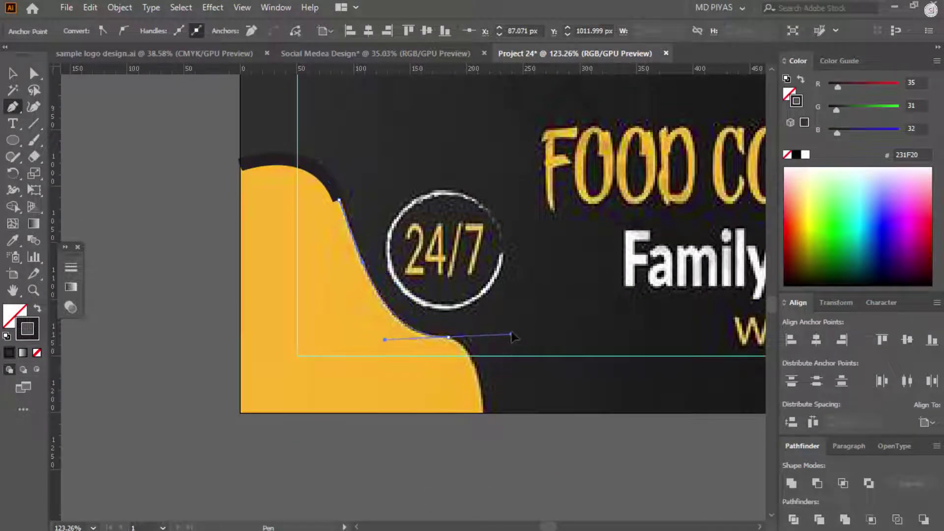
{"action": "scroll", "coordinate": [513, 342], "scroll_direction": "down", "scroll_amount": 2}
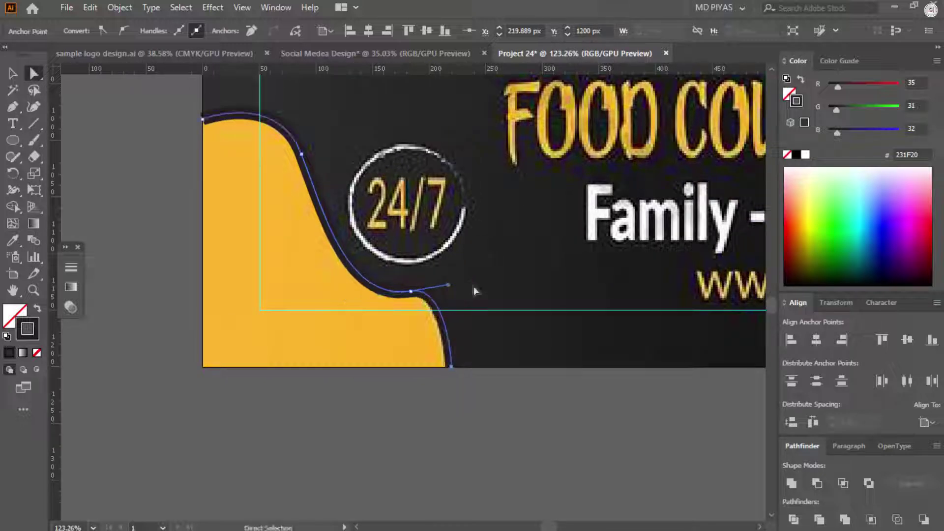
{"action": "key", "text": "v"}
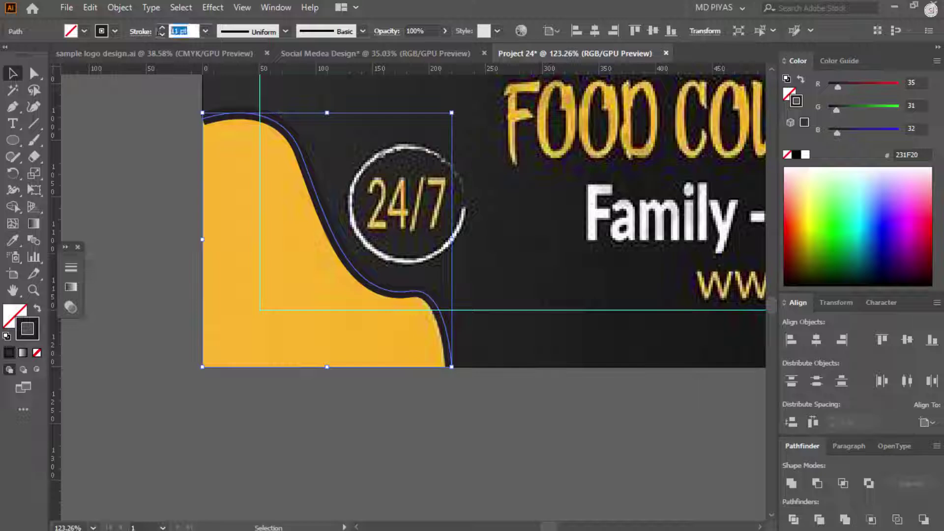
{"action": "type", "text": "1"}
{"action": "key", "text": "Return"}
{"action": "left_click", "coordinate": [805, 155]}
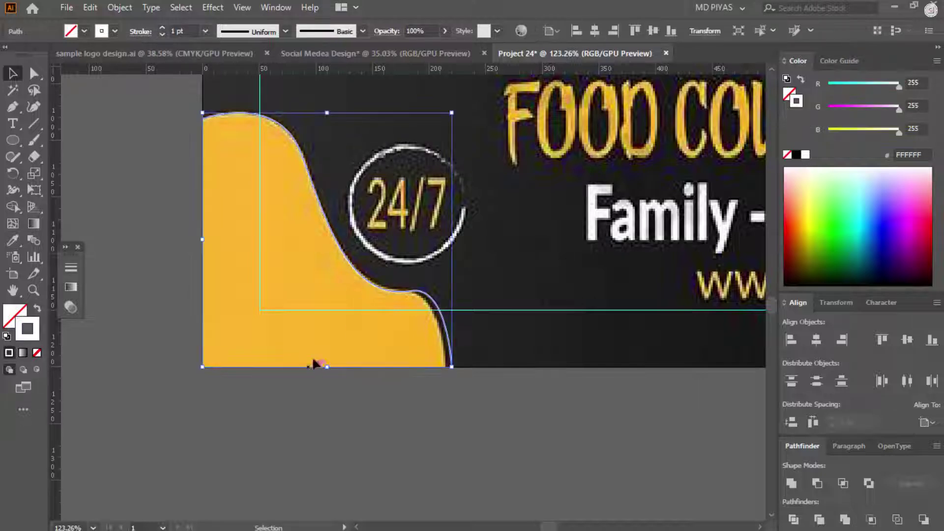
{"action": "left_click_drag", "start_coordinate": [451, 366], "coordinate": [449, 371]}
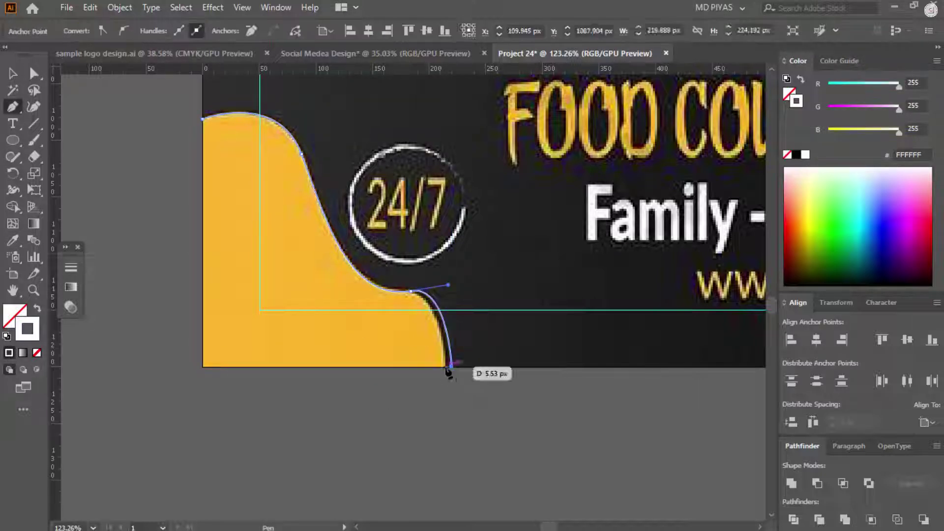
Step: Copy the white curve, reflect it vertically, and fit it along the bottom-right yellow corner
{"action": "left_click", "coordinate": [168, 170]}
{"action": "left_click_drag", "start_coordinate": [417, 246], "coordinate": [337, 290]}
{"action": "left_click_drag", "start_coordinate": [230, 279], "coordinate": [701, 279]}
{"action": "left_click_drag", "start_coordinate": [594, 271], "coordinate": [622, 271]}
{"action": "left_click_drag", "start_coordinate": [634, 268], "coordinate": [515, 266]}
{"action": "right_click", "coordinate": [515, 231]}
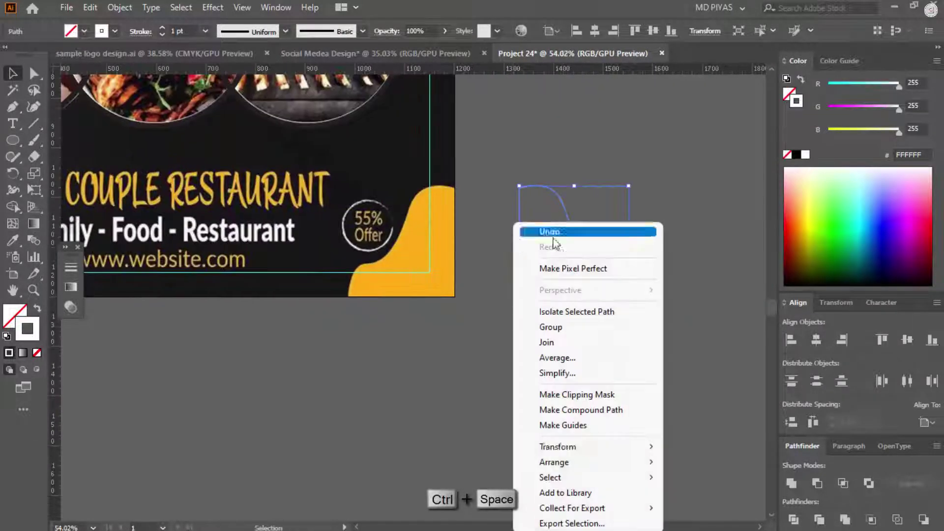
{"action": "mouse_move", "coordinate": [570, 447]}
{"action": "left_click", "coordinate": [729, 373]}
{"action": "left_click", "coordinate": [786, 361]}
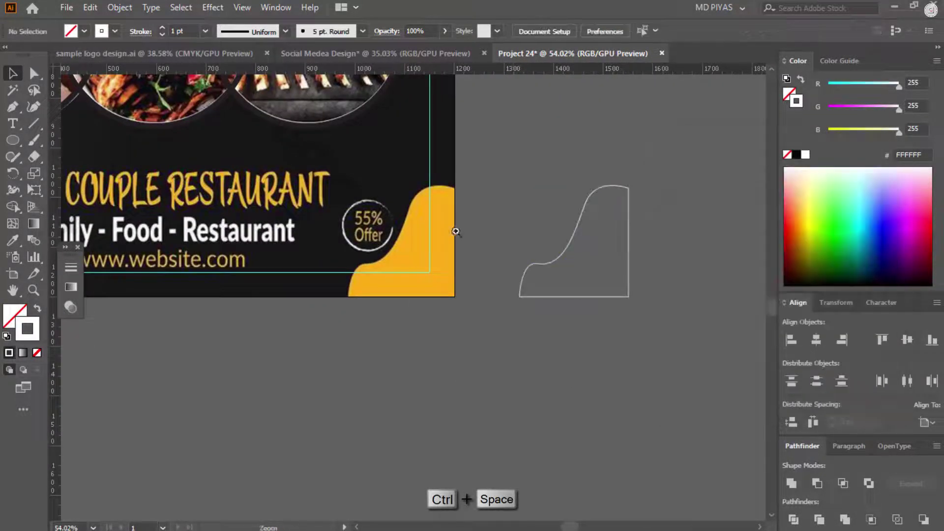
{"action": "left_click_drag", "start_coordinate": [364, 84], "coordinate": [381, 83]}
{"action": "left_click_drag", "start_coordinate": [719, 322], "coordinate": [486, 313]}
{"action": "left_click_drag", "start_coordinate": [486, 363], "coordinate": [555, 236]}
{"action": "mouse_move", "coordinate": [486, 290]}
{"action": "left_mouse_down"}
{"action": "mouse_move", "coordinate": [416, 284]}
{"action": "mouse_move", "coordinate": [497, 298]}
{"action": "left_mouse_up"}
Step: Draw an ellipse around the 24/7 badge
{"action": "right_click", "coordinate": [14, 141]}
{"action": "left_click", "coordinate": [76, 175]}
{"action": "left_click_drag", "start_coordinate": [343, 280], "coordinate": [382, 253]}
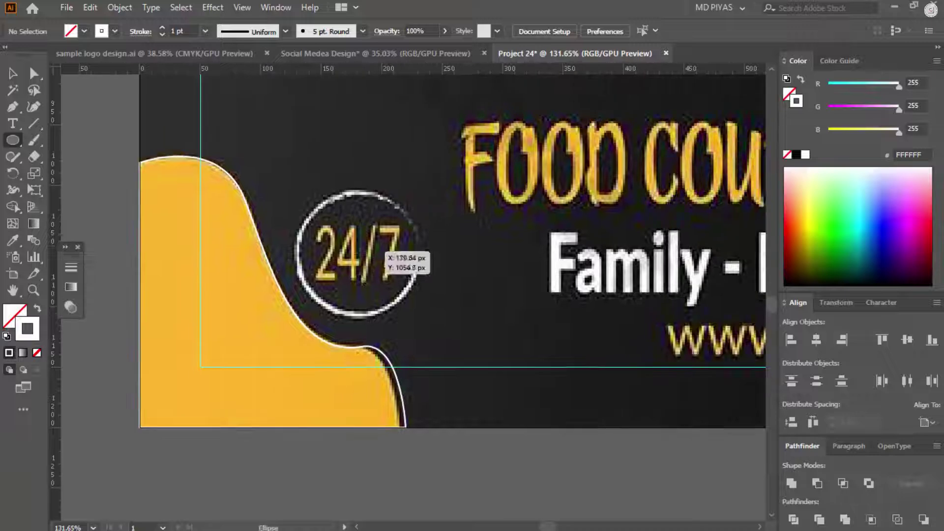
{"action": "left_click_drag", "start_coordinate": [421, 284], "coordinate": [266, 279]}
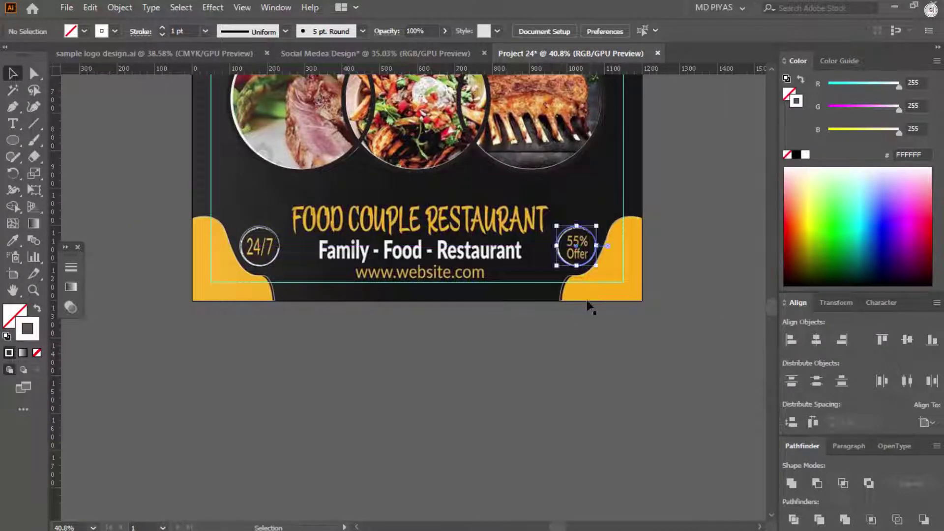
{"action": "scroll", "coordinate": [400, 272], "scroll_direction": "down", "scroll_amount": 4}
{"action": "scroll", "coordinate": [502, 191], "scroll_direction": "up", "scroll_amount": 4}
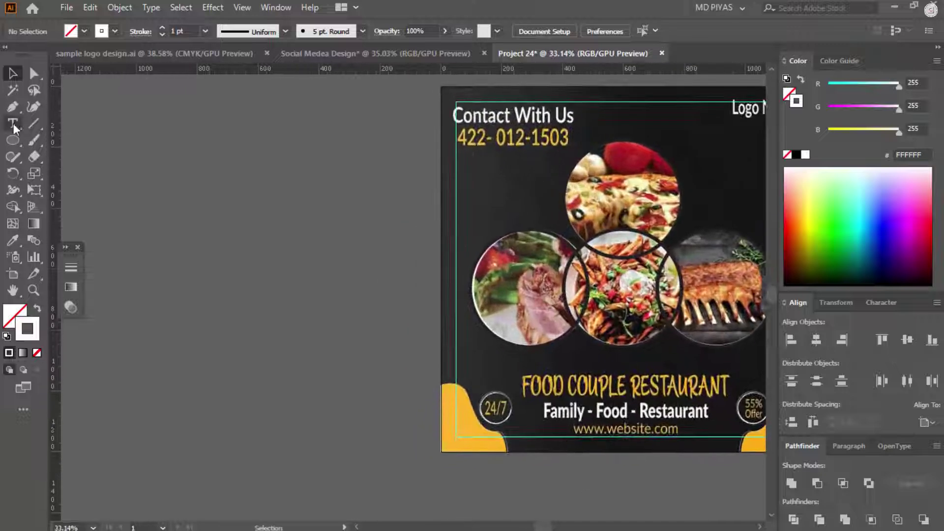
{"action": "left_click", "coordinate": [13, 124]}
{"action": "left_click", "coordinate": [220, 166]}
{"action": "left_click", "coordinate": [170, 208]}
{"action": "key", "text": "ctrl+a"}
{"action": "type", "text": "food couple re"}
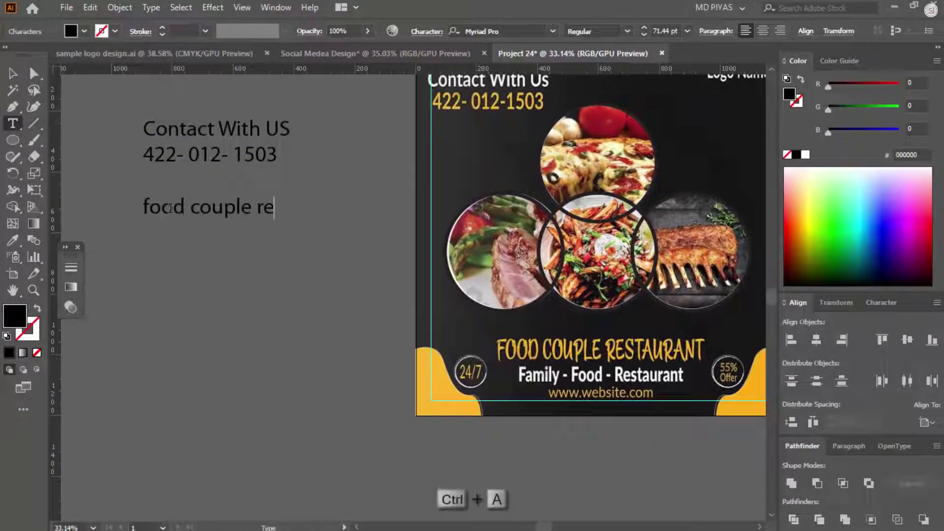
{"action": "left_click", "coordinate": [151, 8]}
{"action": "double_click", "coordinate": [200, 253]}
{"action": "key", "text": "ctrl+a"}
{"action": "type", "text": "Family -"}
{"action": "left_click_drag", "start_coordinate": [201, 209], "coordinate": [208, 322]}
{"action": "double_click", "coordinate": [207, 292]}
{"action": "key", "text": "ctrl+a"}
{"action": "type", "text": "www.yourweb.com"}
{"action": "key", "text": "ctrl+a"}
{"action": "type", "text": "24/7"}
Step: Move the contact text to the artboard's top-left corner and fill it white
{"action": "left_click", "coordinate": [226, 162]}
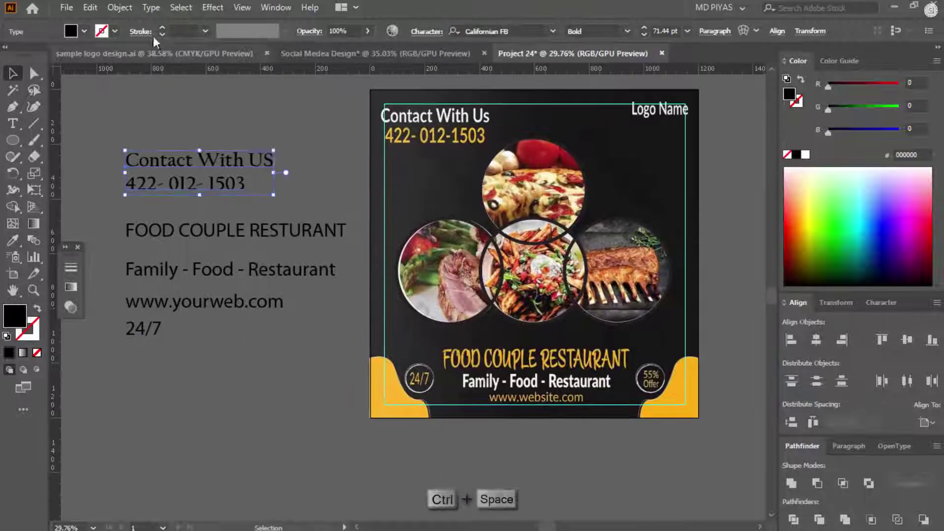
{"action": "left_click", "coordinate": [124, 166]}
{"action": "key", "text": "shift+Right"}
{"action": "left_click_drag", "start_coordinate": [368, 143], "coordinate": [437, 116]}
{"action": "left_click", "coordinate": [437, 116]}
{"action": "left_click", "coordinate": [805, 155]}
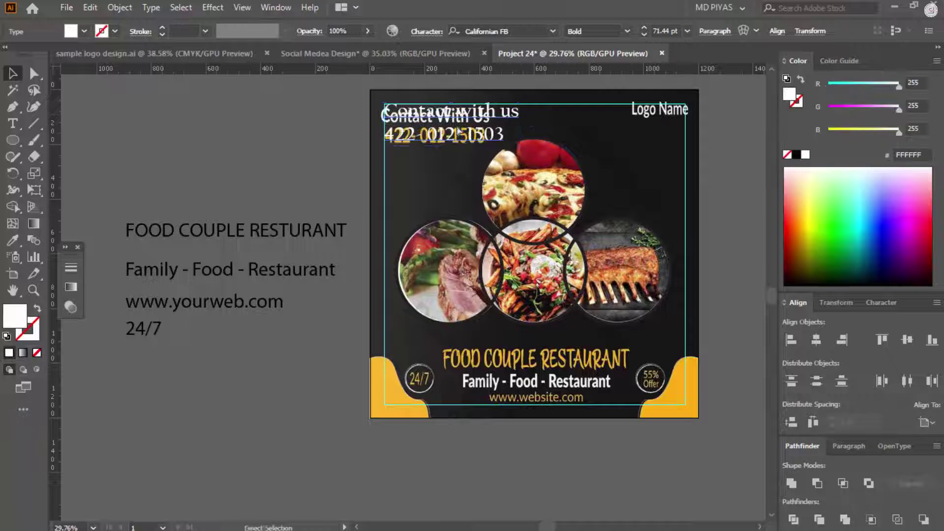
{"action": "key", "text": "ctrl+space"}
{"action": "left_click", "coordinate": [475, 101]}
Step: Shrink the white contact text and reposition it along the top guide
{"action": "left_click_drag", "start_coordinate": [617, 169], "coordinate": [457, 170]}
{"action": "left_click_drag", "start_coordinate": [314, 156], "coordinate": [310, 138]}
{"action": "left_click", "coordinate": [519, 176]}
{"action": "key", "text": "ctrl+space"}
{"action": "left_click", "coordinate": [519, 176]}
{"action": "left_click", "coordinate": [397, 297]}
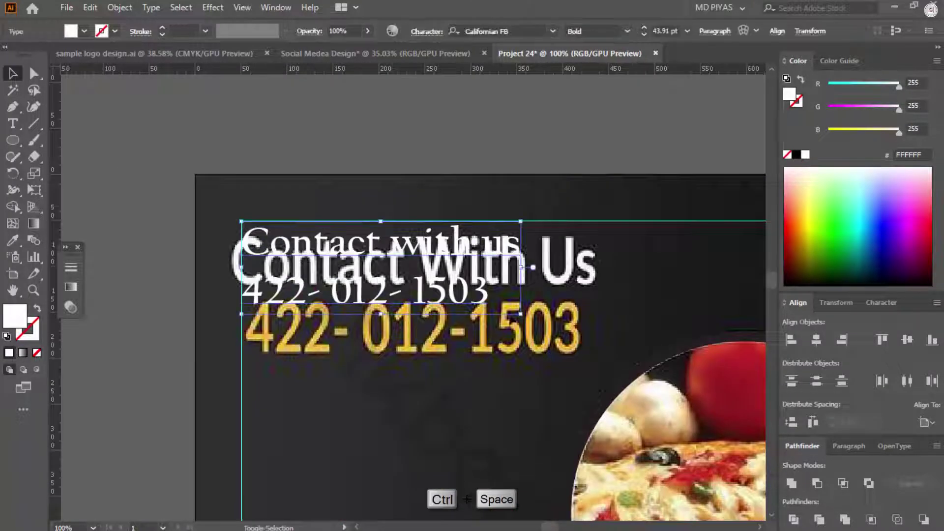
{"action": "left_click_drag", "start_coordinate": [397, 297], "coordinate": [391, 199]}
{"action": "key", "text": "t"}
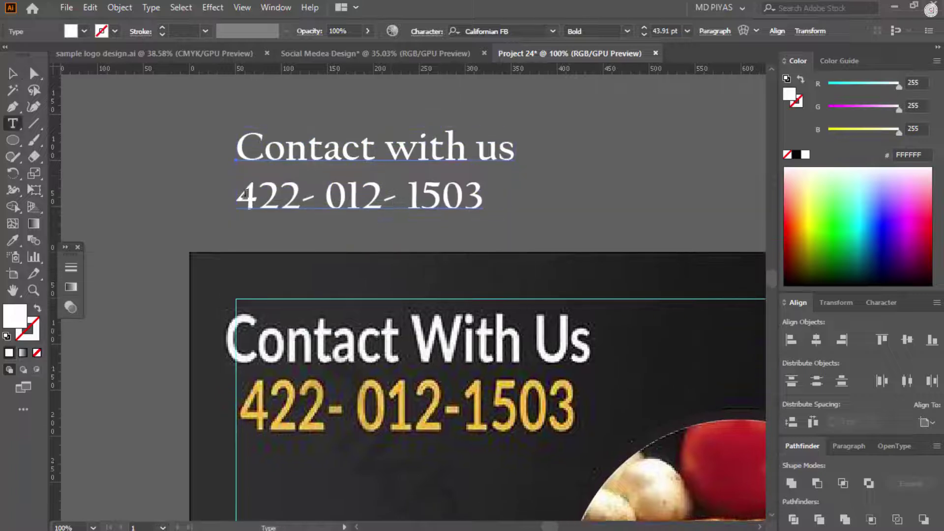
Step: Split the phone number into its own line under the contact heading
{"action": "left_click_drag", "start_coordinate": [236, 209], "coordinate": [488, 192]}
{"action": "key", "text": "ctrl+x"}
{"action": "left_click", "coordinate": [452, 192]}
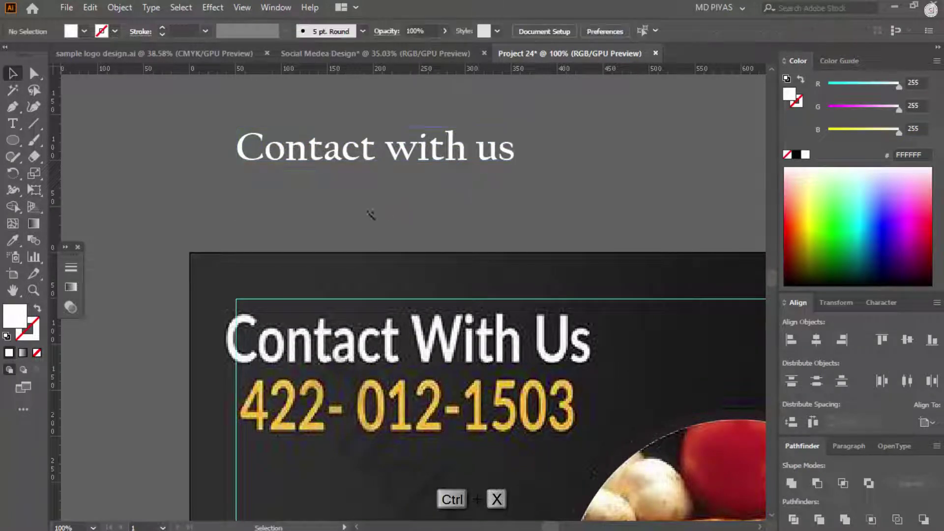
{"action": "key", "text": "t"}
{"action": "left_click", "coordinate": [339, 212]}
{"action": "key", "text": "ctrl+v"}
{"action": "left_click_drag", "start_coordinate": [355, 205], "coordinate": [254, 196]}
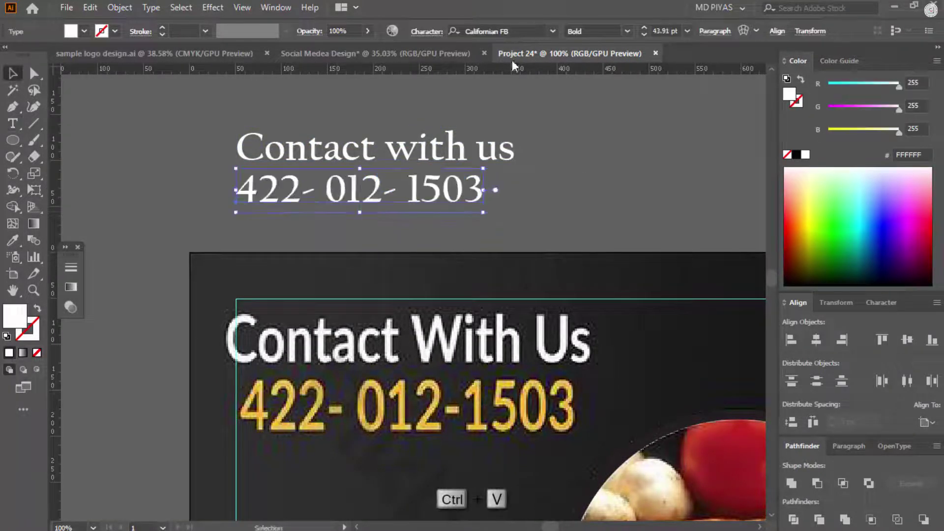
Step: Set the phone number in Calibri Bold, give the heading a bold font, and place both
{"action": "key", "text": "Up"}
{"action": "left_click", "coordinate": [530, 31]}
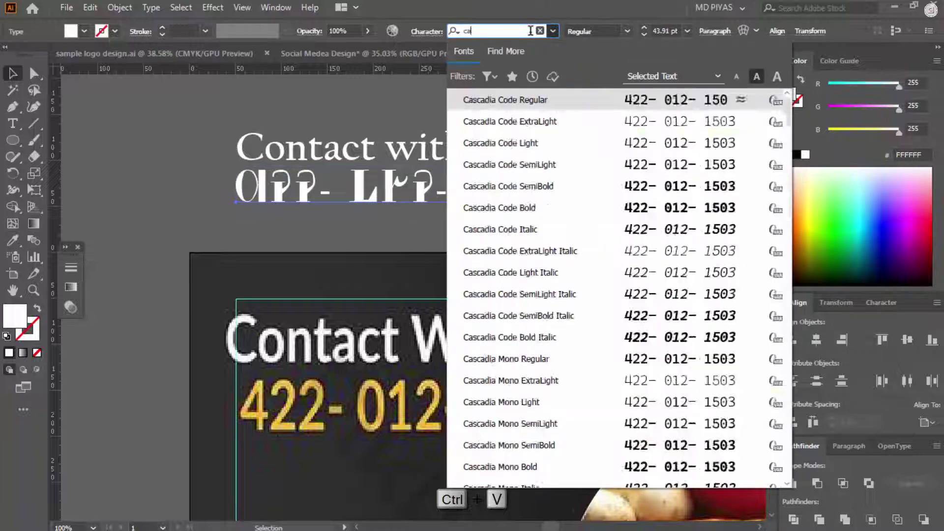
{"action": "scroll", "coordinate": [548, 173], "scroll_direction": "up", "scroll_amount": 3}
{"action": "left_click", "coordinate": [541, 206]}
{"action": "left_click_drag", "start_coordinate": [483, 192], "coordinate": [518, 195]}
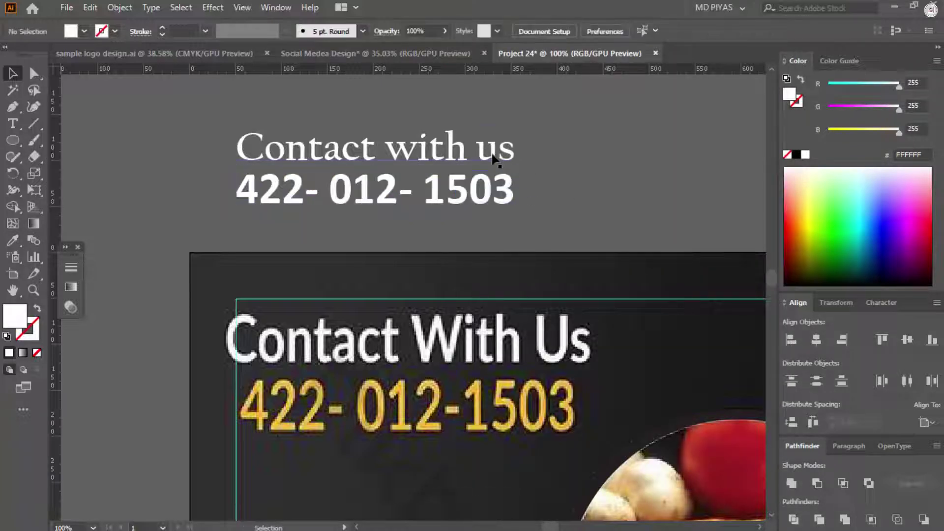
{"action": "left_click", "coordinate": [491, 148]}
{"action": "left_click", "coordinate": [553, 31]}
{"action": "left_click", "coordinate": [531, 147]}
{"action": "left_click_drag", "start_coordinate": [531, 147], "coordinate": [492, 324]}
{"action": "left_click", "coordinate": [371, 216], "text": "shift"}
{"action": "left_click_drag", "start_coordinate": [541, 236], "coordinate": [438, 268]}
Step: Move the FOOD COUPLE RESTURANT text over the yellow title and shrink it to fit
{"action": "left_click", "coordinate": [438, 268]}
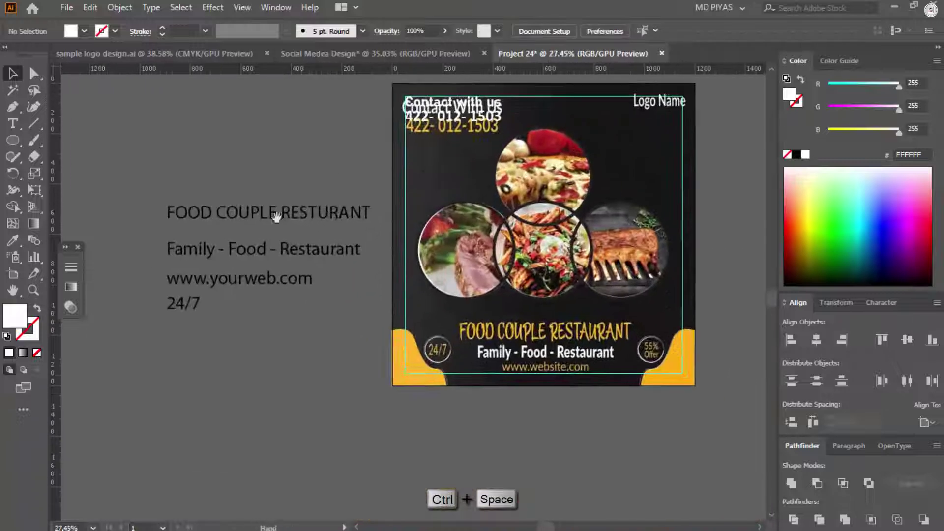
{"action": "left_click_drag", "start_coordinate": [272, 213], "coordinate": [536, 281]}
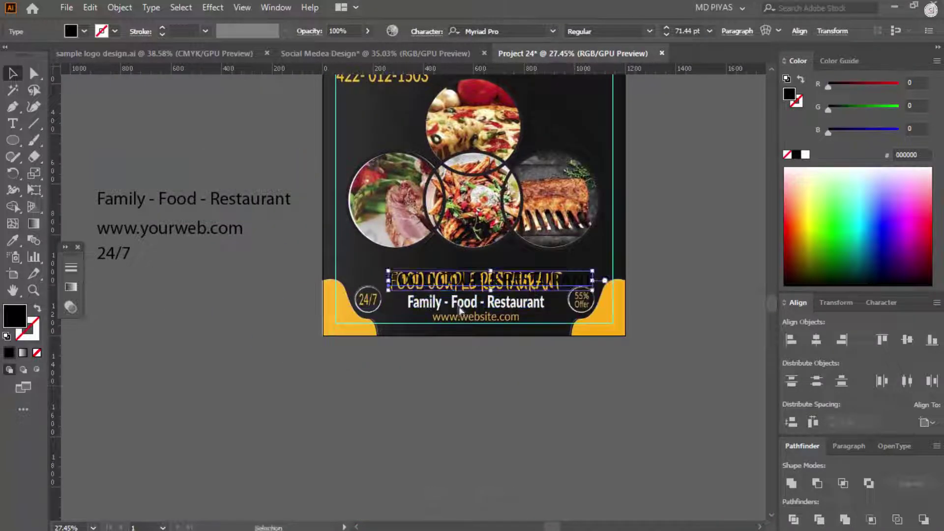
{"action": "left_click", "coordinate": [496, 295], "text": "ctrl"}
{"action": "scroll", "coordinate": [492, 246], "scroll_direction": "right", "scroll_amount": 3}
{"action": "left_click_drag", "start_coordinate": [678, 241], "coordinate": [583, 246]}
{"action": "scroll", "coordinate": [383, 217], "scroll_direction": "down", "scroll_amount": 5}
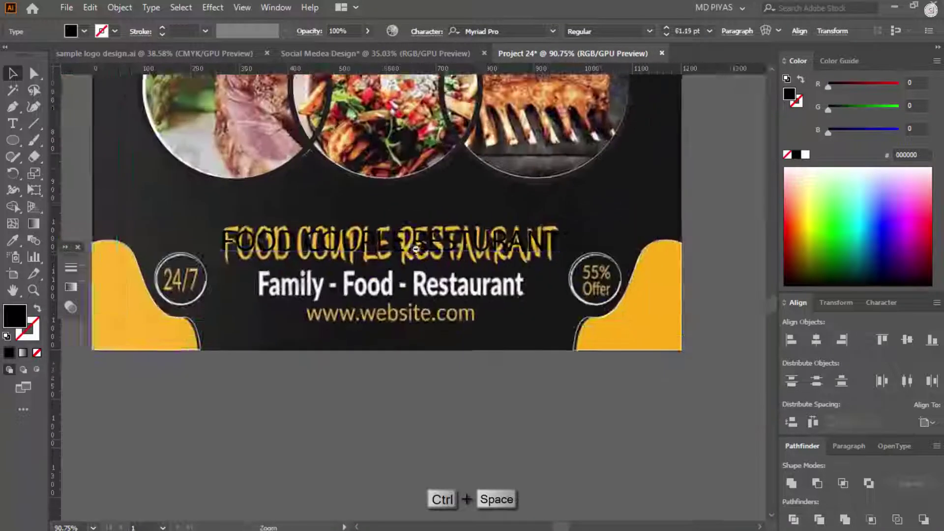
Step: Apply the Adelfa_ font to the title, then place it over the yellow title, made taller
{"action": "left_click_drag", "start_coordinate": [405, 253], "coordinate": [405, 275]}
{"action": "left_click", "coordinate": [491, 290], "text": "ctrl"}
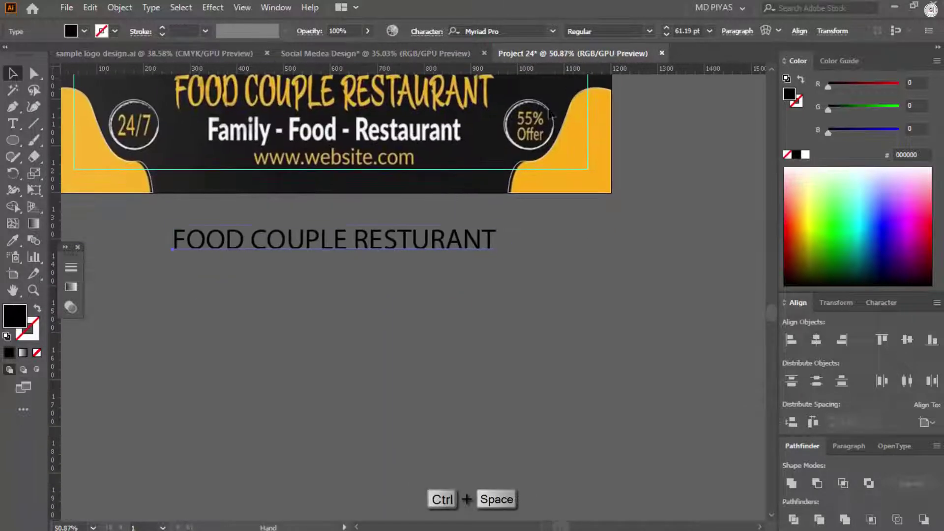
{"action": "left_click", "coordinate": [497, 31]}
{"action": "scroll", "coordinate": [656, 145], "scroll_direction": "down", "scroll_amount": 5}
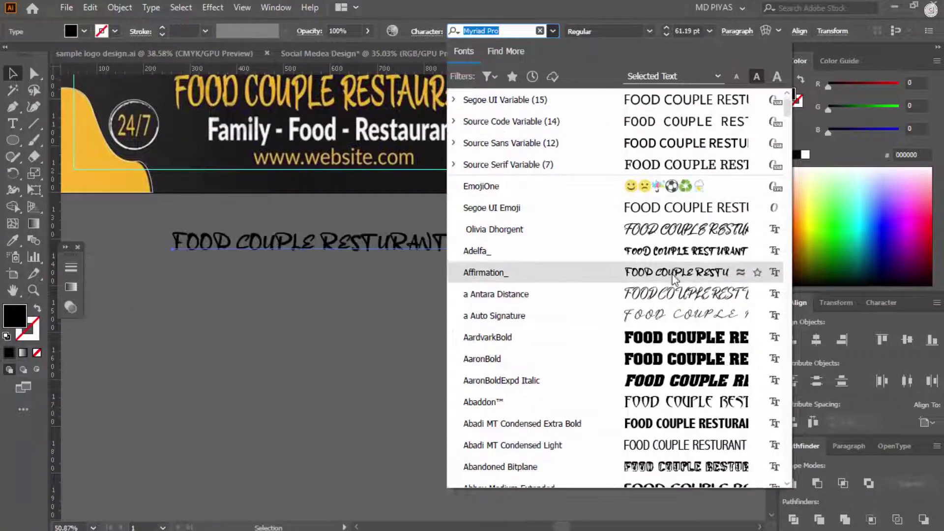
{"action": "left_click", "coordinate": [556, 246]}
{"action": "left_click_drag", "start_coordinate": [556, 277], "coordinate": [680, 382]}
{"action": "left_click_drag", "start_coordinate": [491, 344], "coordinate": [618, 200]}
{"action": "left_click_drag", "start_coordinate": [458, 215], "coordinate": [458, 230]}
{"action": "key", "text": "ctrl+space"}
{"action": "left_click", "coordinate": [580, 330]}
{"action": "scroll", "coordinate": [579, 331], "scroll_direction": "down", "scroll_amount": 5}
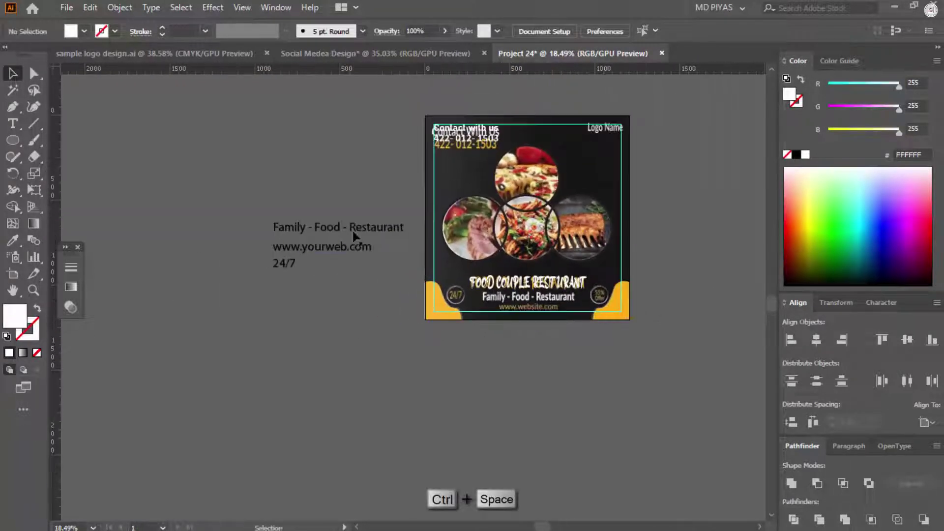
Step: Scale the Family - Food - Restaurant tagline to fit the banner width
{"action": "left_click_drag", "start_coordinate": [338, 232], "coordinate": [516, 383]}
{"action": "scroll", "coordinate": [516, 383], "scroll_direction": "up", "scroll_amount": 5}
{"action": "left_click_drag", "start_coordinate": [486, 426], "coordinate": [565, 199]}
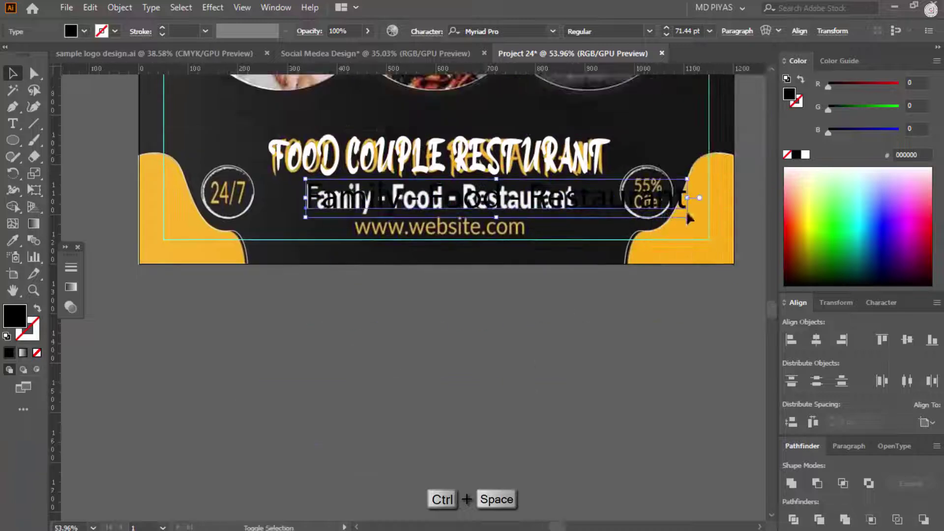
{"action": "left_click_drag", "start_coordinate": [687, 215], "coordinate": [575, 211]}
{"action": "left_click_drag", "start_coordinate": [517, 199], "coordinate": [503, 308]}
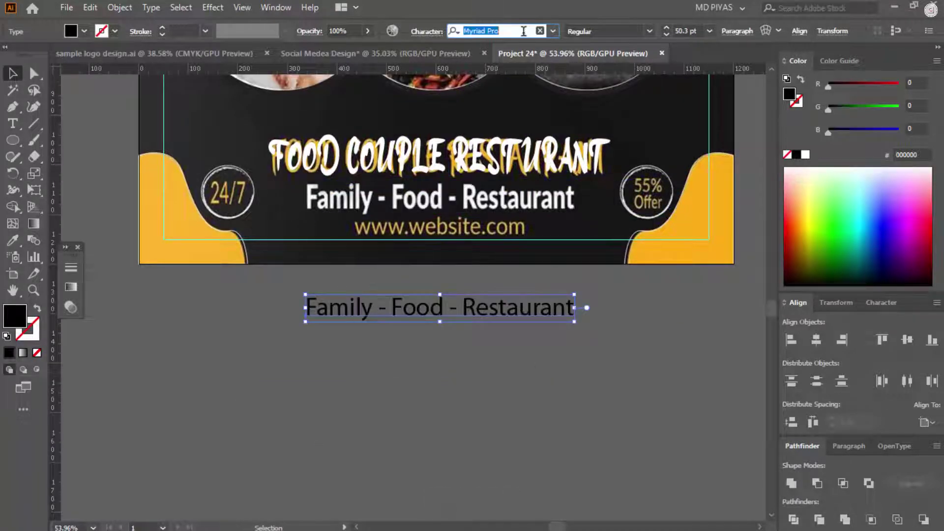
Step: Set the tagline font to Calibri Regular
{"action": "key", "text": "Return"}
{"action": "left_click", "coordinate": [522, 31]}
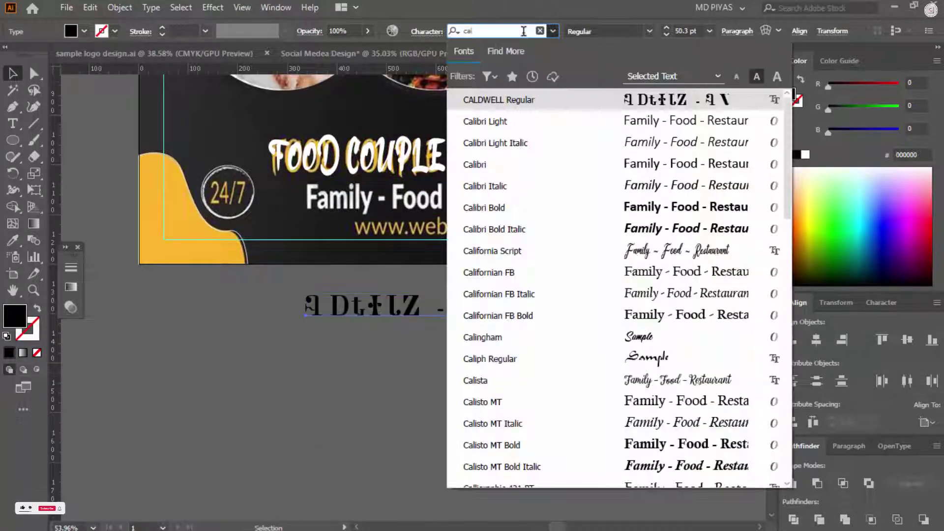
{"action": "left_click", "coordinate": [486, 212]}
{"action": "left_click", "coordinate": [523, 31]}
{"action": "scroll", "coordinate": [512, 162], "scroll_direction": "up", "scroll_amount": 5}
{"action": "left_click", "coordinate": [512, 162]}
{"action": "left_click", "coordinate": [649, 31]}
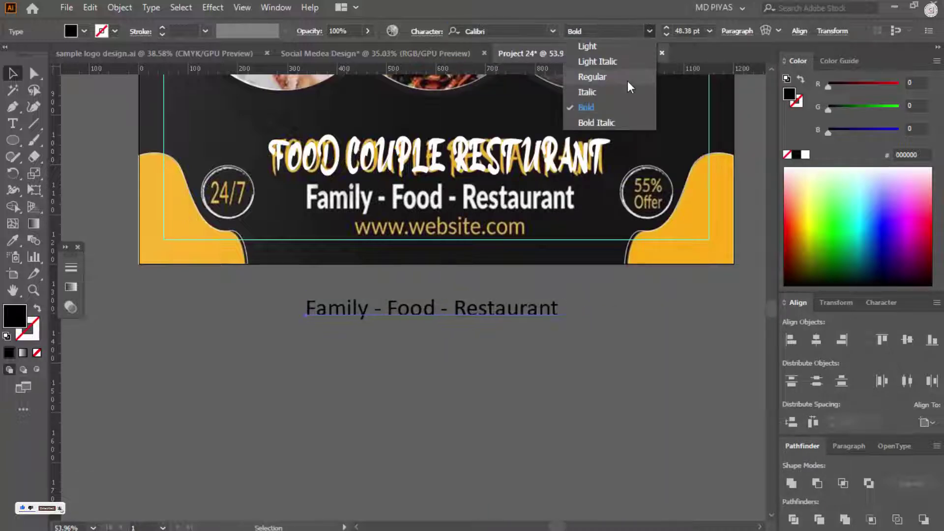
{"action": "left_click", "coordinate": [628, 81]}
Step: Fill the tagline magenta FF00FF and scale it over the sample tagline
{"action": "left_click_drag", "start_coordinate": [445, 310], "coordinate": [448, 209]}
{"action": "left_click_drag", "start_coordinate": [329, 167], "coordinate": [440, 305]}
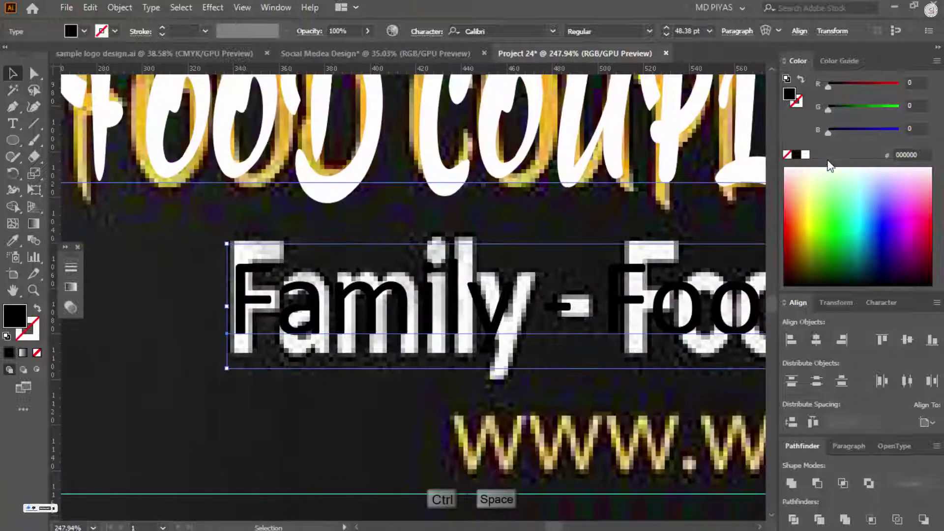
{"action": "left_click_drag", "start_coordinate": [892, 102], "coordinate": [828, 107]}
{"action": "left_click_drag", "start_coordinate": [65, 210], "coordinate": [34, 212]}
{"action": "left_click_drag", "start_coordinate": [529, 242], "coordinate": [491, 294]}
{"action": "left_click_drag", "start_coordinate": [221, 176], "coordinate": [494, 212]}
{"action": "type", "text": "calibri"}
{"action": "key", "text": "Return"}
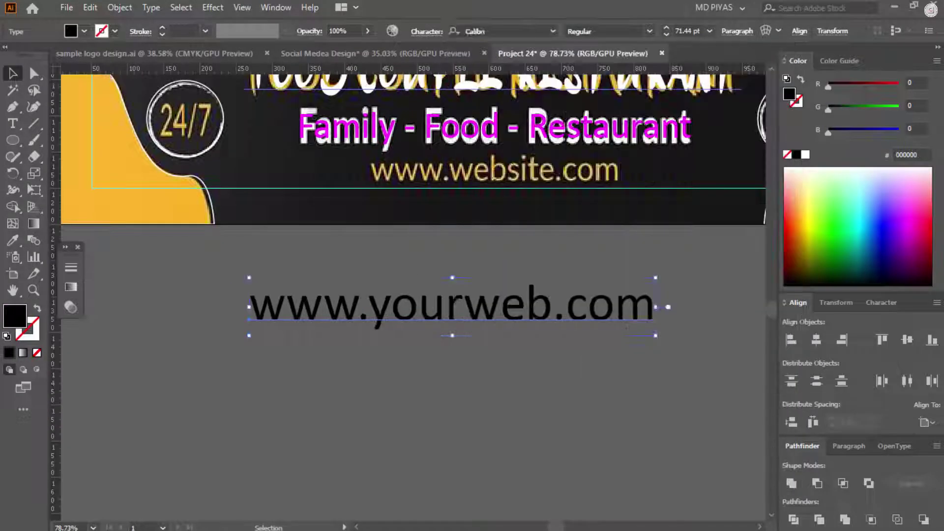
{"action": "left_click_drag", "start_coordinate": [649, 305], "coordinate": [561, 306]}
{"action": "left_click_drag", "start_coordinate": [497, 301], "coordinate": [534, 160]}
{"action": "left_click_drag", "start_coordinate": [533, 160], "coordinate": [742, 170]}
{"action": "left_click", "coordinate": [805, 155]}
{"action": "left_click_drag", "start_coordinate": [328, 240], "coordinate": [414, 238]}
{"action": "scroll", "coordinate": [414, 238], "scroll_direction": "down", "scroll_amount": 3}
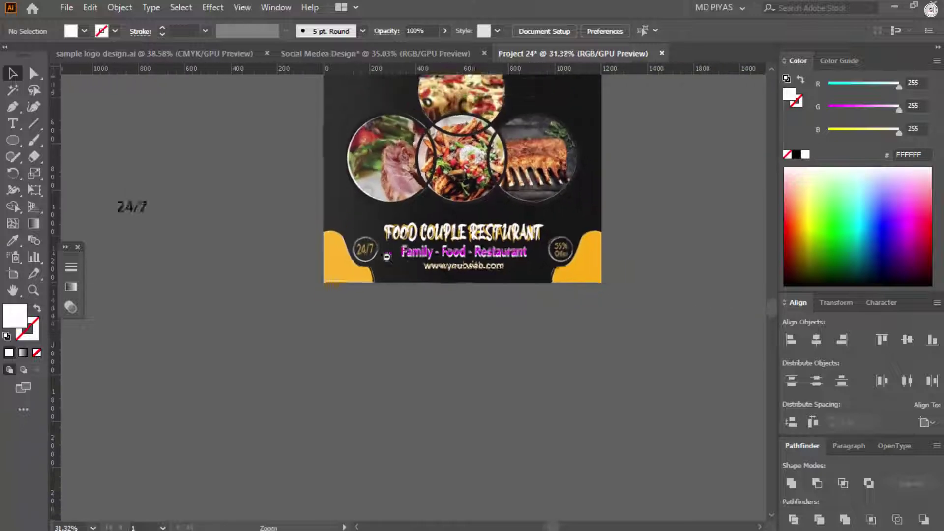
{"action": "left_click_drag", "start_coordinate": [145, 210], "coordinate": [393, 290]}
Step: Copy the black YOUR COMPANY logo from the sample file into Project 24
{"action": "key", "text": "ctrl+Tab"}
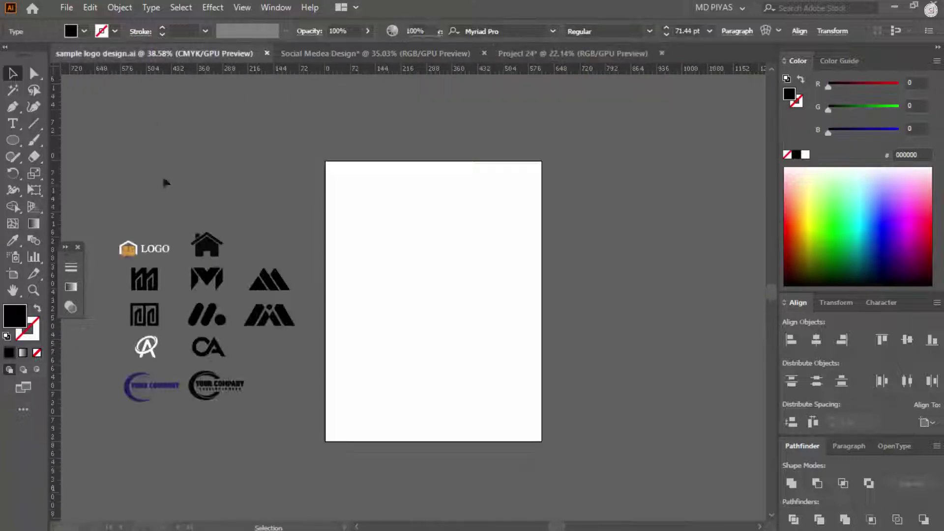
{"action": "left_click_drag", "start_coordinate": [326, 211], "coordinate": [491, 287]}
{"action": "scroll", "coordinate": [543, 301], "scroll_direction": "up", "scroll_amount": 4}
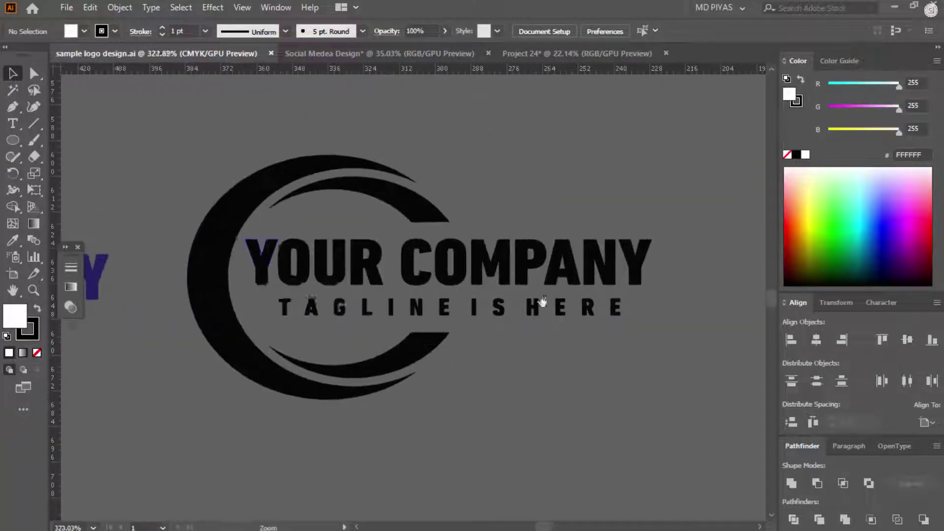
{"action": "key", "text": "v"}
{"action": "left_click_drag", "start_coordinate": [241, 258], "coordinate": [618, 429]}
{"action": "key", "text": "ctrl+c"}
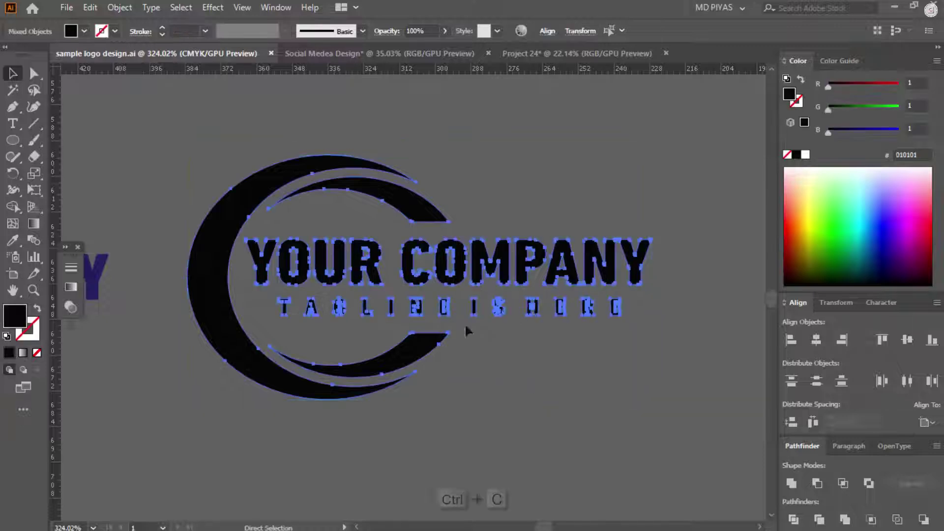
{"action": "key", "text": "ctrl+Tab"}
{"action": "key", "text": "ctrl+v"}
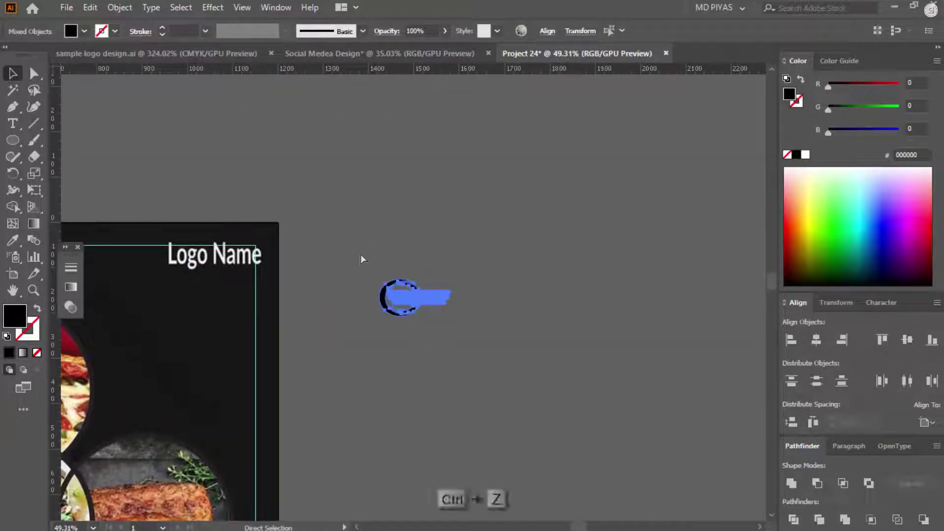
Step: Fill the pasted logo white and move it onto the Logo Name spot
{"action": "left_click", "coordinate": [805, 155]}
{"action": "left_click", "coordinate": [438, 308]}
{"action": "left_click_drag", "start_coordinate": [433, 305], "coordinate": [677, 227]}
{"action": "left_click_drag", "start_coordinate": [668, 224], "coordinate": [438, 197]}
{"action": "left_click_drag", "start_coordinate": [403, 190], "coordinate": [549, 244]}
{"action": "key", "text": "ctrl+z"}
{"action": "left_click", "coordinate": [626, 298]}
{"action": "scroll", "coordinate": [569, 293], "scroll_direction": "down", "scroll_amount": 2}
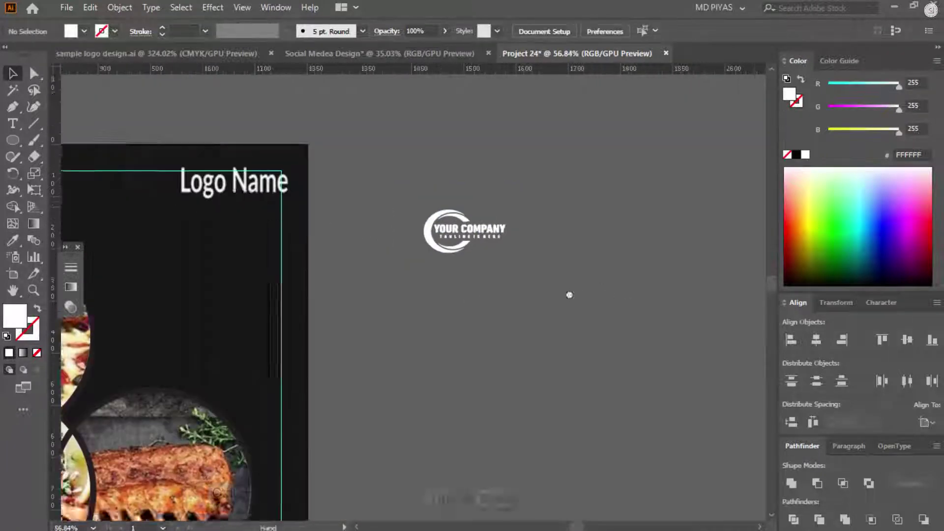
{"action": "left_click", "coordinate": [569, 293], "text": "ctrl"}
{"action": "left_click_drag", "start_coordinate": [679, 236], "coordinate": [454, 200]}
Step: Enlarge the logo to cover the Logo Name placeholder in the top-right corner
{"action": "left_click", "coordinate": [588, 208], "text": "ctrl"}
{"action": "left_click_drag", "start_coordinate": [610, 170], "coordinate": [604, 208]}
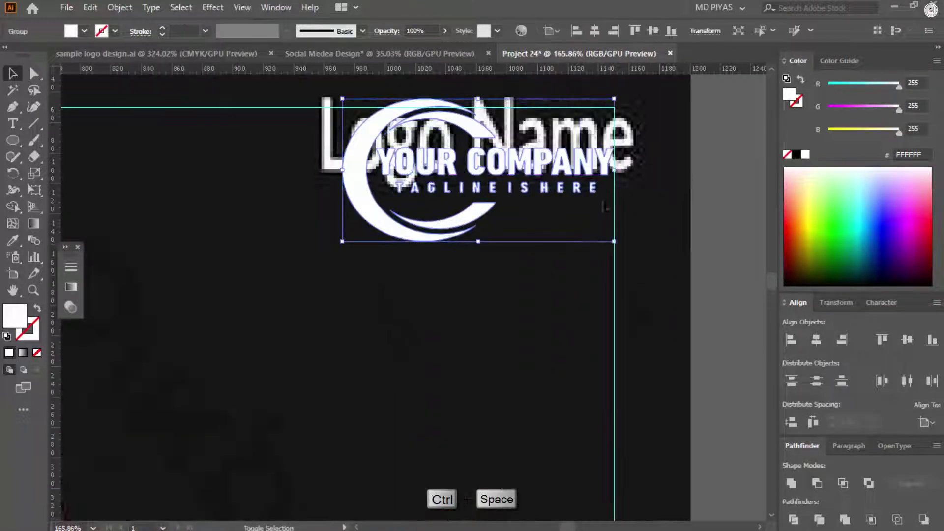
{"action": "left_click_drag", "start_coordinate": [313, 261], "coordinate": [268, 286]}
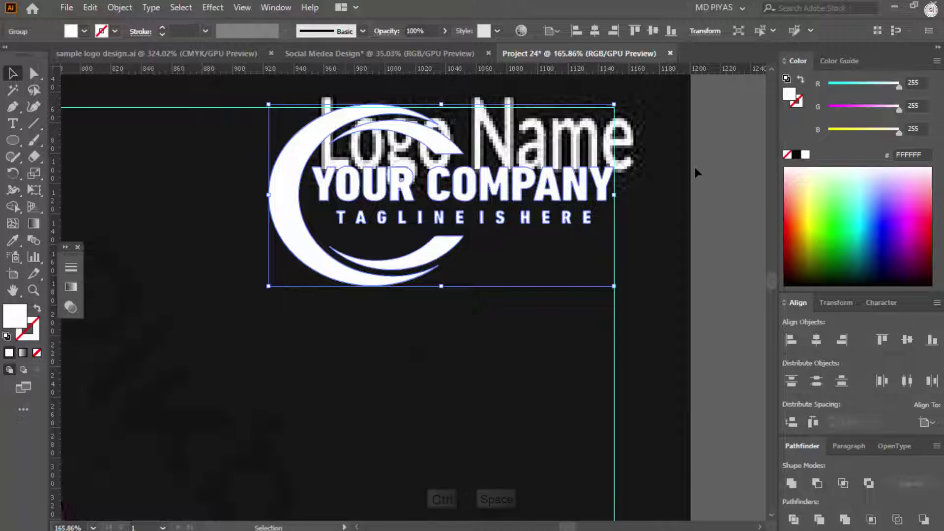
{"action": "left_click_drag", "start_coordinate": [327, 121], "coordinate": [200, 211]}
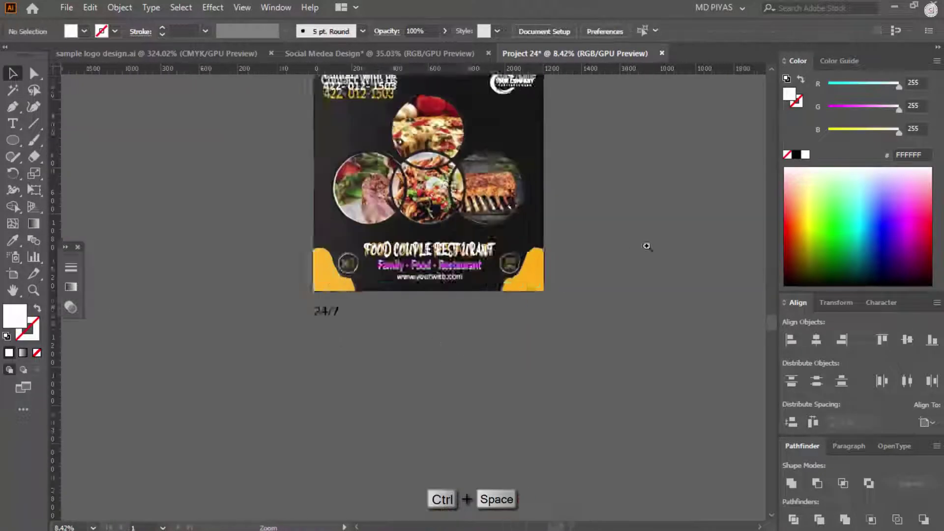
{"action": "left_click_drag", "start_coordinate": [297, 338], "coordinate": [417, 315]}
{"action": "left_click_drag", "start_coordinate": [418, 314], "coordinate": [283, 320]}
{"action": "left_click", "coordinate": [544, 280]}
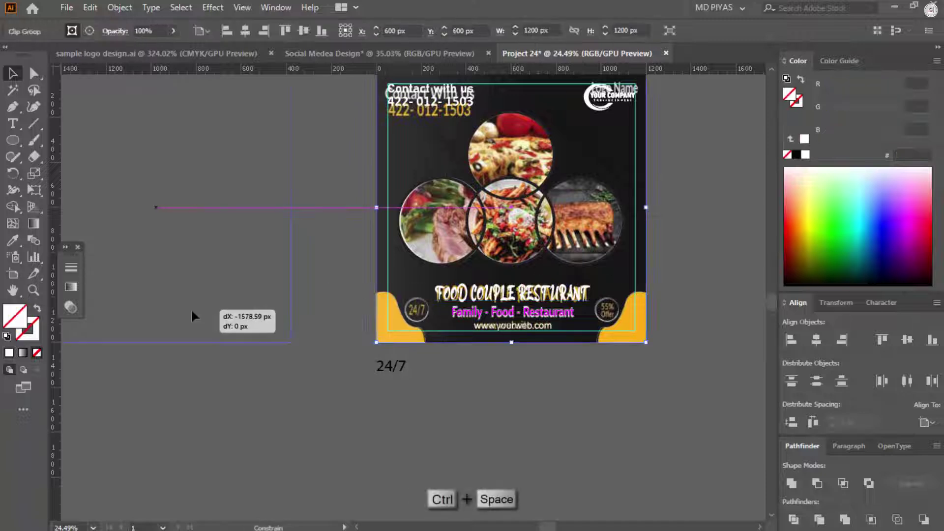
Step: Draw a 1200×1200 px black square centred on the artboard, send it to the back and lock it
{"action": "left_click_drag", "start_coordinate": [193, 316], "coordinate": [193, 316]}
{"action": "left_click_drag", "start_coordinate": [316, 258], "coordinate": [319, 297]}
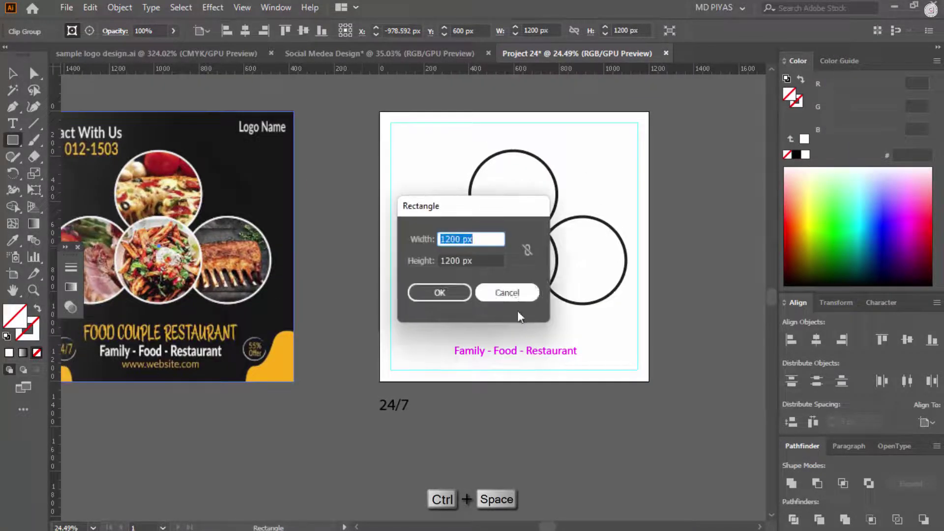
{"action": "left_click", "coordinate": [438, 293]}
{"action": "left_click", "coordinate": [795, 155]}
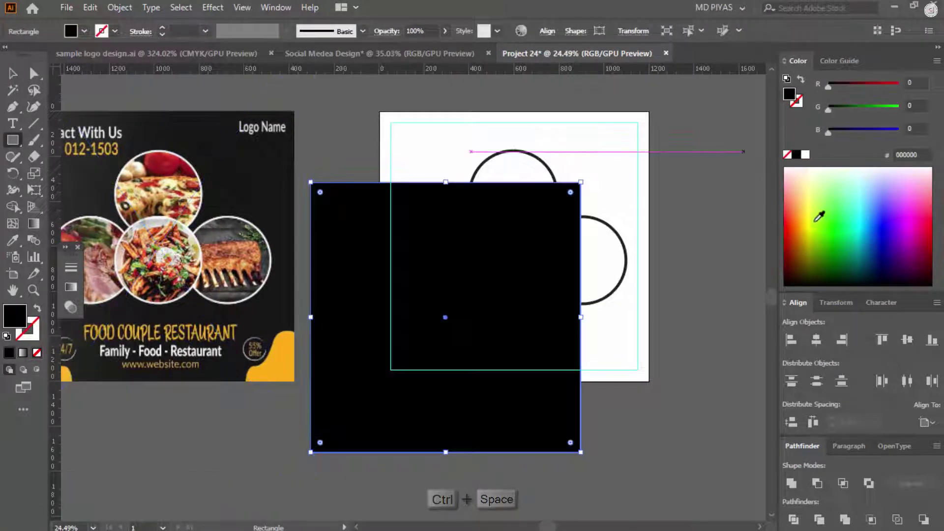
{"action": "left_click", "coordinate": [815, 341]}
{"action": "left_click", "coordinate": [907, 339]}
{"action": "key", "text": "ctrl+2"}
{"action": "key", "text": "ctrl+v"}
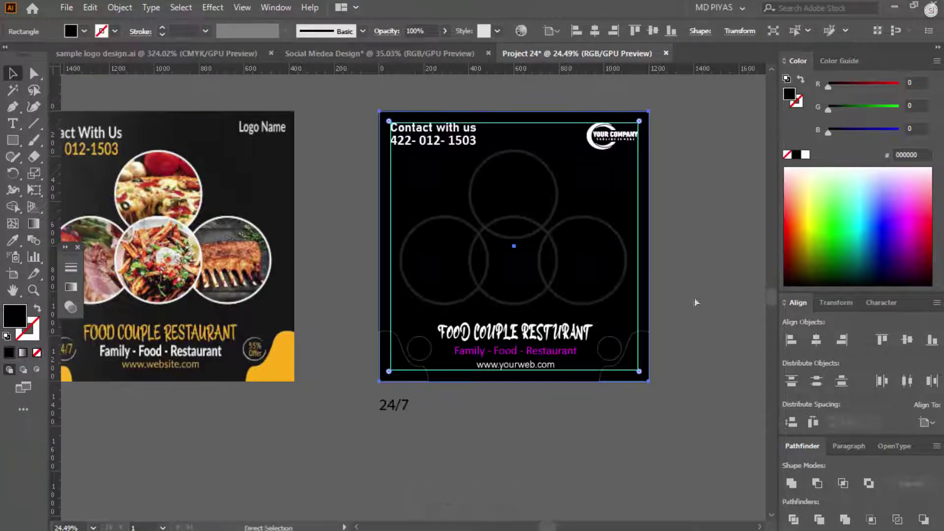
Step: Recolour the phone number line with the title's colour using the Eyedropper
{"action": "scroll", "coordinate": [694, 297], "scroll_direction": "up", "scroll_amount": 2}
{"action": "left_click_drag", "start_coordinate": [759, 282], "coordinate": [926, 288]}
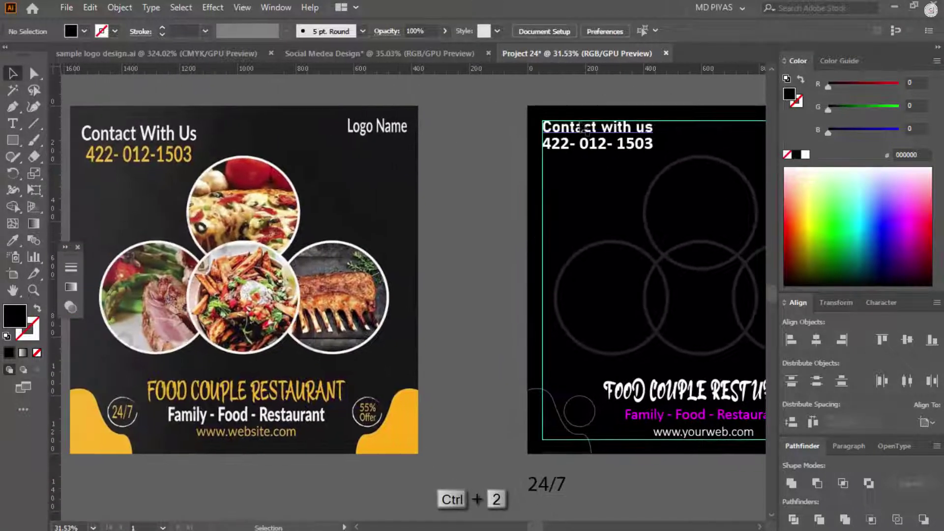
{"action": "left_click_drag", "start_coordinate": [585, 106], "coordinate": [538, 172]}
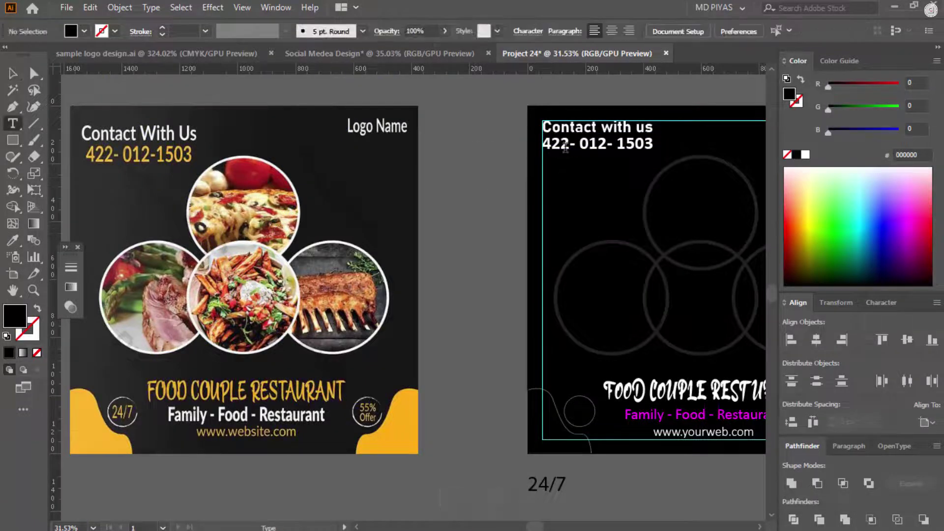
{"action": "triple_click", "coordinate": [566, 148]}
{"action": "left_click", "coordinate": [352, 390]}
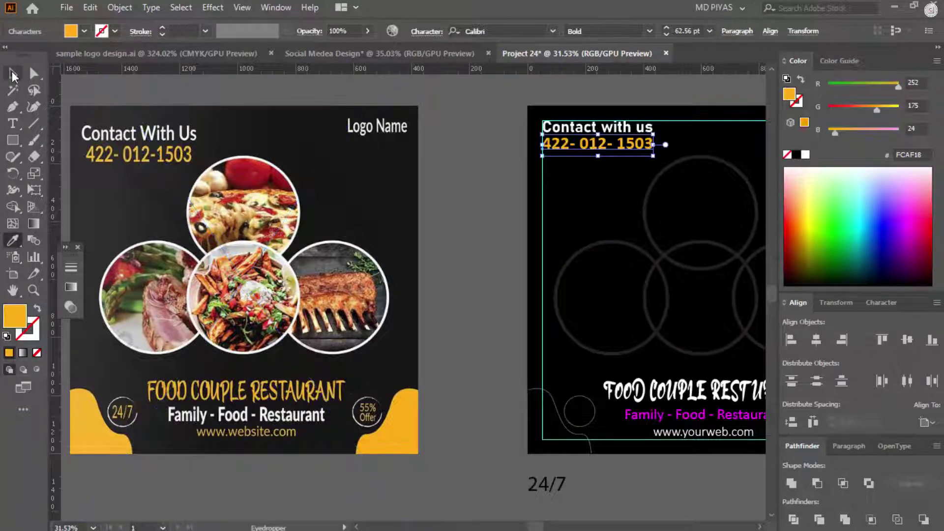
{"action": "left_click", "coordinate": [14, 75]}
{"action": "left_click", "coordinate": [458, 212]}
Step: Zoom in to compare the YOUR COMPANY logo with the reference flyer
{"action": "left_click_drag", "start_coordinate": [457, 212], "coordinate": [255, 197]}
{"action": "key", "text": "ctrl+space"}
{"action": "left_click_drag", "start_coordinate": [649, 98], "coordinate": [699, 98]}
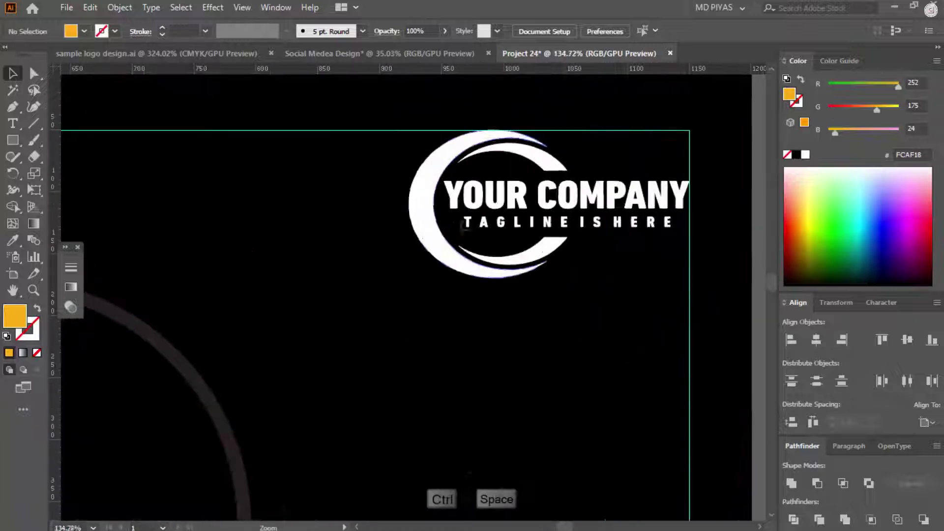
{"action": "left_click_drag", "start_coordinate": [535, 260], "coordinate": [13, 175]}
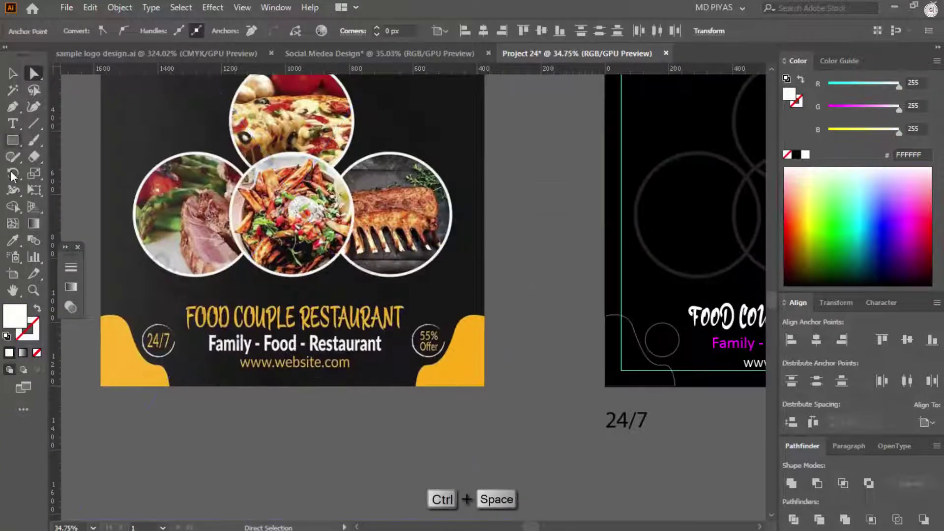
{"action": "left_click_drag", "start_coordinate": [557, 179], "coordinate": [644, 309]}
{"action": "key", "text": "ctrl+space"}
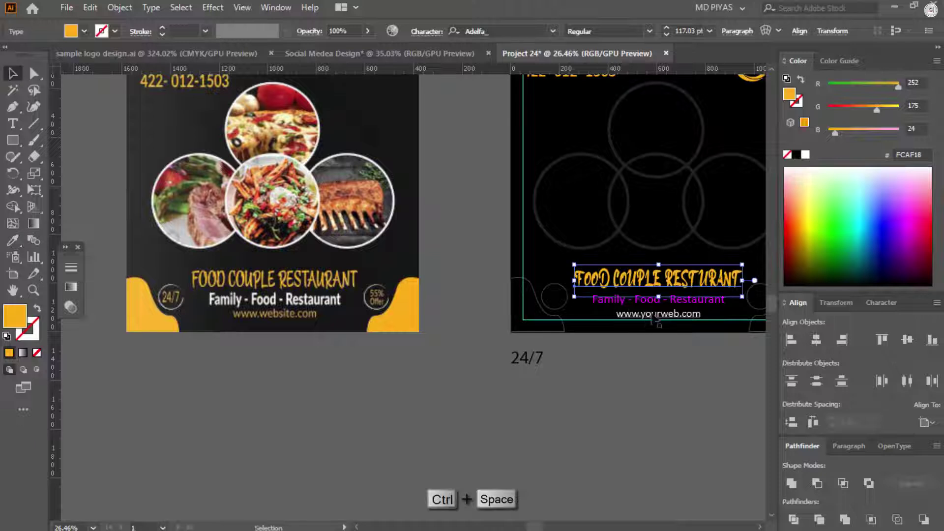
Step: Recolour the magenta tagline white and the two bottom corner shapes yellow
{"action": "left_click", "coordinate": [659, 300]}
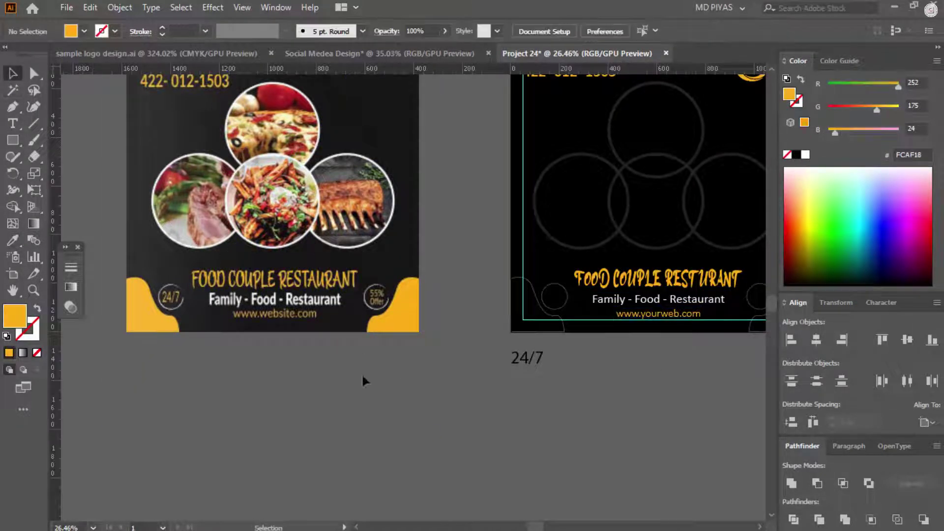
{"action": "left_click", "coordinate": [563, 328]}
{"action": "scroll", "coordinate": [580, 344], "scroll_direction": "right", "scroll_amount": 5}
{"action": "left_click", "coordinate": [297, 322], "text": "shift"}
{"action": "scroll", "coordinate": [305, 319], "scroll_direction": "left", "scroll_amount": 3}
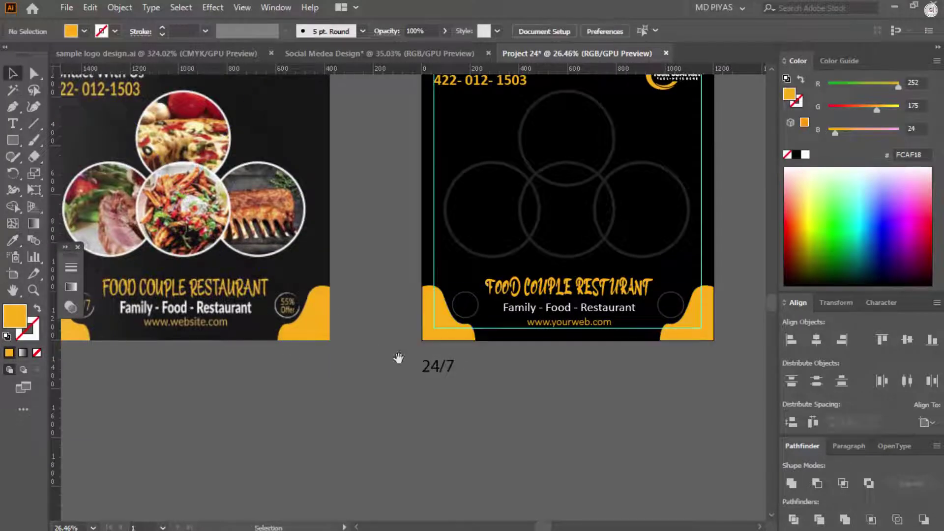
Step: Give the four large photo circles a thick white stroke
{"action": "scroll", "coordinate": [398, 357], "scroll_direction": "left", "scroll_amount": 1}
{"action": "scroll", "coordinate": [346, 381], "scroll_direction": "up", "scroll_amount": 2}
{"action": "scroll", "coordinate": [421, 428], "scroll_direction": "right", "scroll_amount": 2}
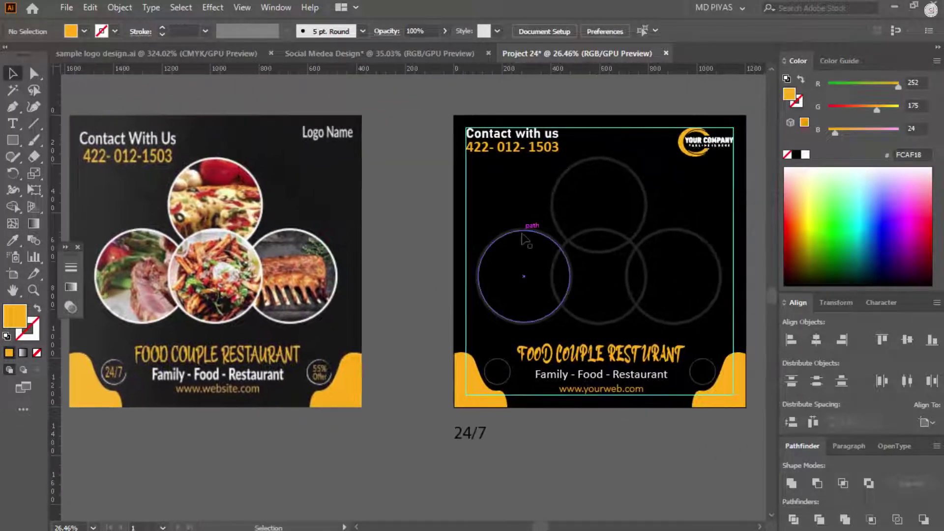
{"action": "left_click", "coordinate": [523, 234]}
{"action": "left_click", "coordinate": [556, 206], "text": "shift"}
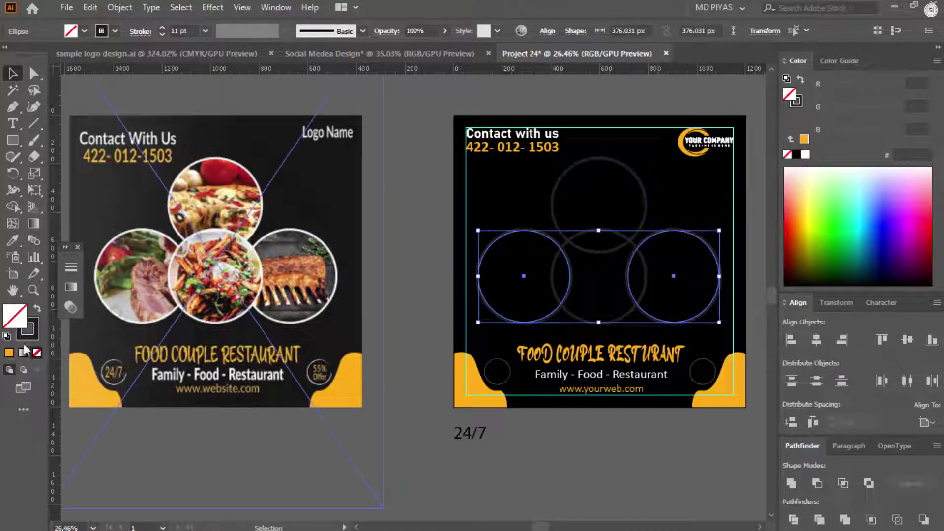
{"action": "left_click", "coordinate": [649, 210]}
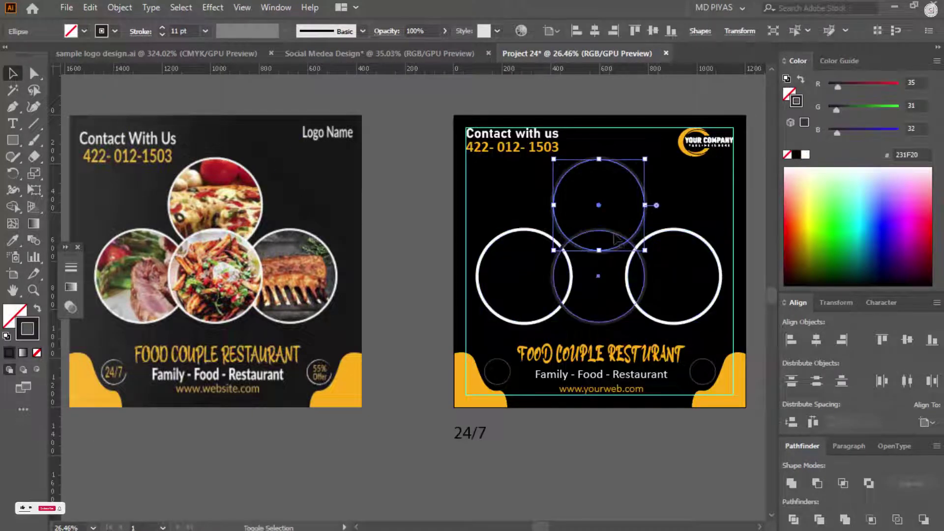
{"action": "left_click", "coordinate": [405, 399]}
Step: Give the small corner circle a rough white artistic brush outline
{"action": "left_click_drag", "start_coordinate": [405, 399], "coordinate": [367, 400]}
{"action": "left_click_drag", "start_coordinate": [366, 400], "coordinate": [333, 345]}
{"action": "mouse_move", "coordinate": [447, 352]}
{"action": "left_mouse_down"}
{"action": "mouse_move", "coordinate": [511, 347]}
{"action": "mouse_move", "coordinate": [456, 355]}
{"action": "left_mouse_up"}
{"action": "left_click", "coordinate": [428, 289]}
{"action": "left_click_drag", "start_coordinate": [573, 312], "coordinate": [189, 333]}
{"action": "left_click_drag", "start_coordinate": [522, 289], "coordinate": [533, 289]}
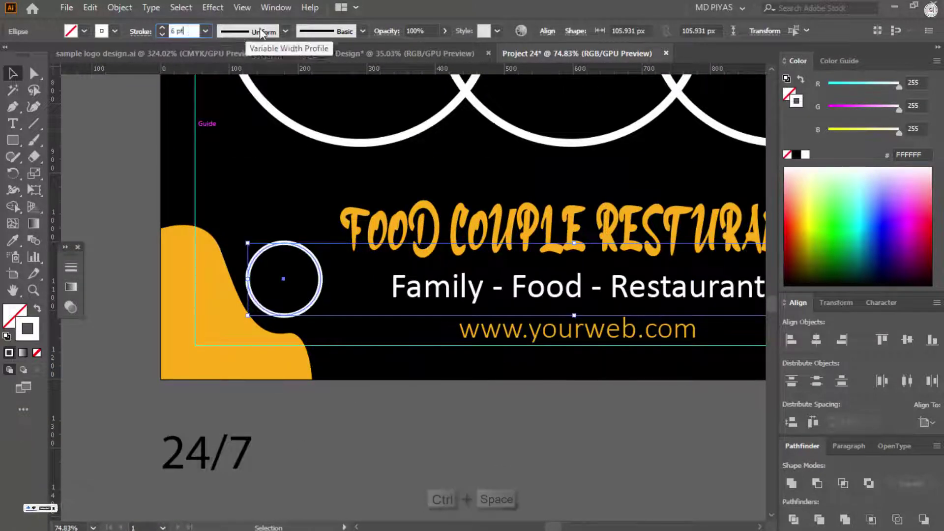
{"action": "left_click", "coordinate": [261, 33]}
{"action": "left_click", "coordinate": [322, 31]}
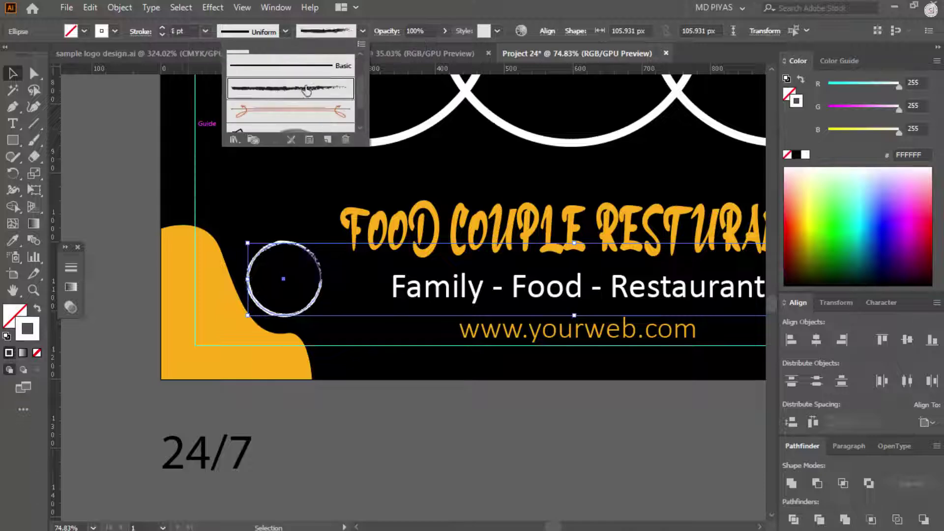
{"action": "left_click", "coordinate": [118, 143]}
{"action": "left_click", "coordinate": [118, 143]}
Step: Select the 24/7 text near the bottom-left badge
{"action": "left_click_drag", "start_coordinate": [405, 235], "coordinate": [216, 241]}
{"action": "left_click_drag", "start_coordinate": [306, 339], "coordinate": [458, 349]}
{"action": "left_click", "coordinate": [300, 343]}
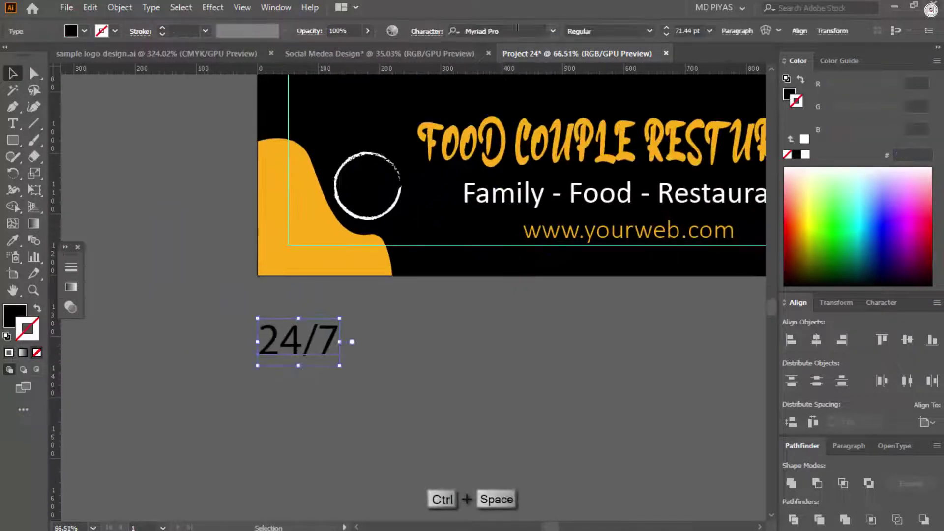
Step: Set the 24/7 text to Calibri Bold
{"action": "left_click", "coordinate": [492, 30]}
{"action": "type", "text": "calibri"}
{"action": "key", "text": "Return"}
{"action": "left_click", "coordinate": [649, 31]}
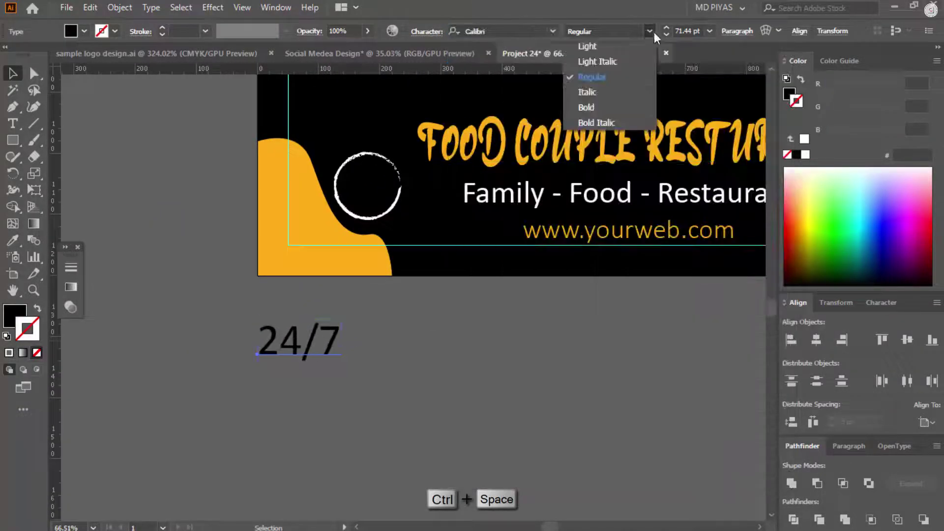
Step: Move 24/7 into the corner circle and scale it to fit inside
{"action": "left_click_drag", "start_coordinate": [404, 213], "coordinate": [410, 156]}
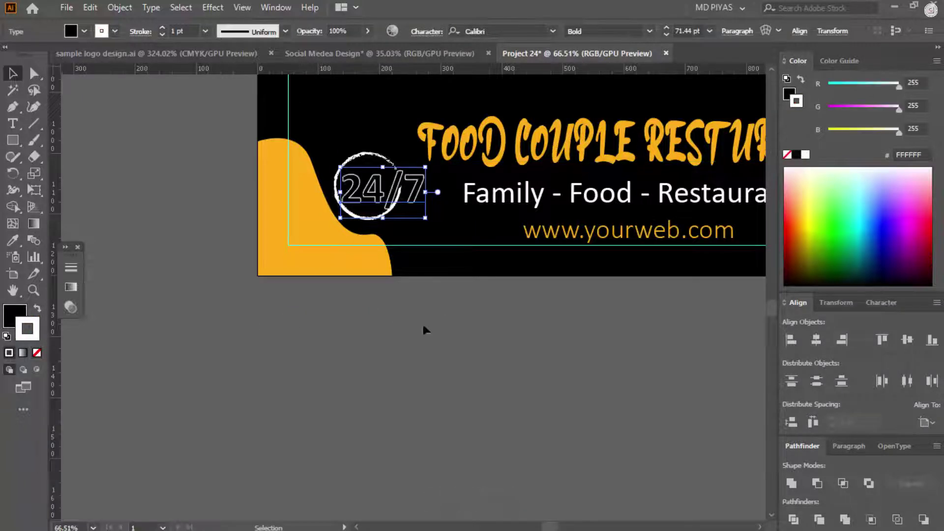
{"action": "left_click_drag", "start_coordinate": [426, 330], "coordinate": [39, 339]}
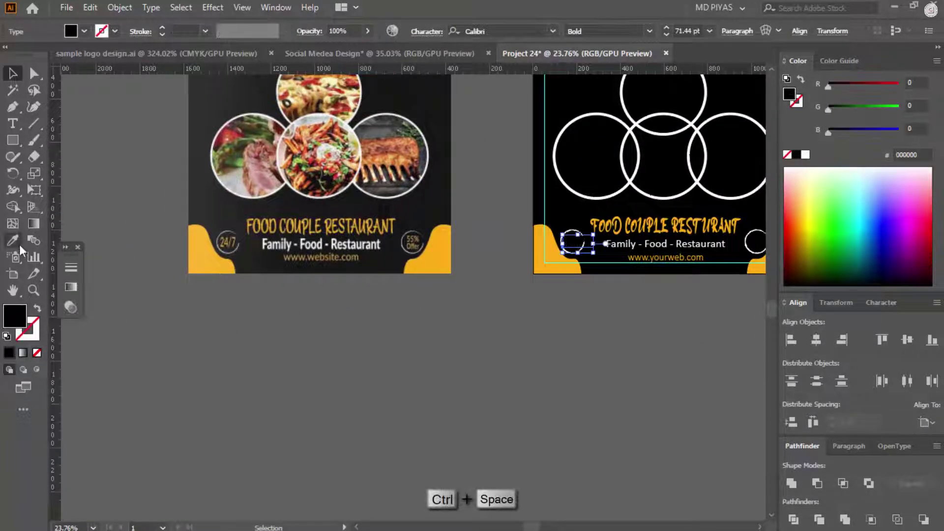
{"action": "left_click_drag", "start_coordinate": [578, 270], "coordinate": [589, 341]}
{"action": "left_click_drag", "start_coordinate": [475, 339], "coordinate": [491, 320]}
{"action": "left_click_drag", "start_coordinate": [246, 362], "coordinate": [418, 330]}
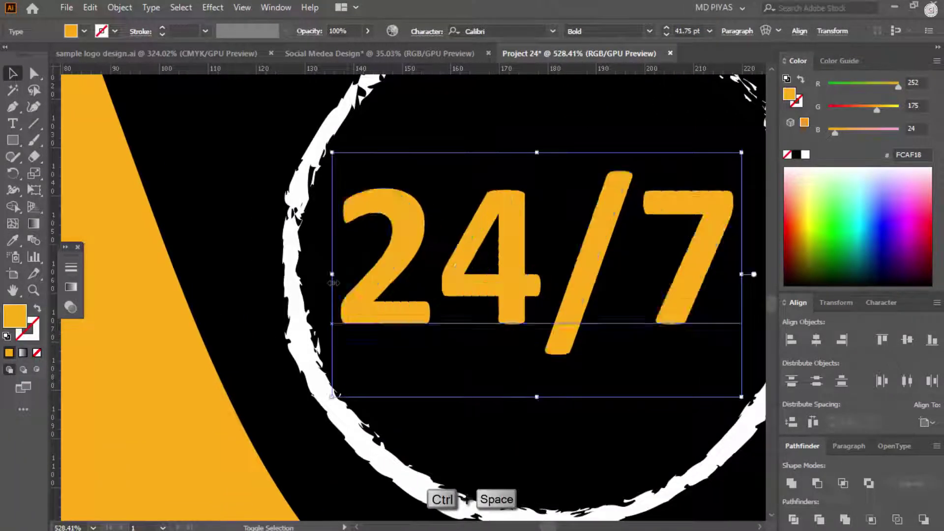
{"action": "left_click_drag", "start_coordinate": [710, 284], "coordinate": [294, 333]}
{"action": "left_click_drag", "start_coordinate": [390, 355], "coordinate": [531, 260]}
Step: Paste a copy of 24/7 into the other corner circle
{"action": "key", "text": "ctrl+v"}
{"action": "left_click_drag", "start_coordinate": [452, 310], "coordinate": [502, 335]}
{"action": "left_click_drag", "start_coordinate": [501, 336], "coordinate": [399, 252]}
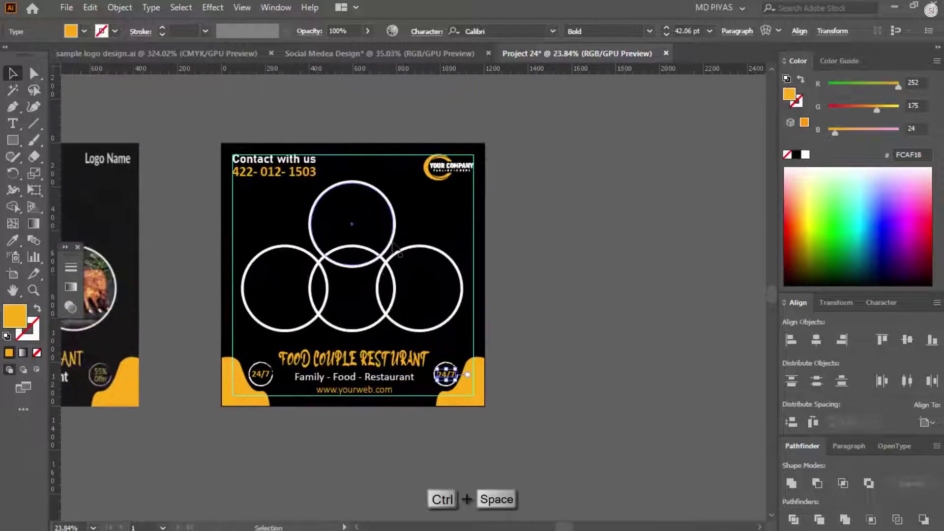
Step: Place a copy of the large circle beside the artboard
{"action": "left_click_drag", "start_coordinate": [615, 227], "coordinate": [653, 223]}
{"action": "left_click_drag", "start_coordinate": [602, 172], "coordinate": [708, 197]}
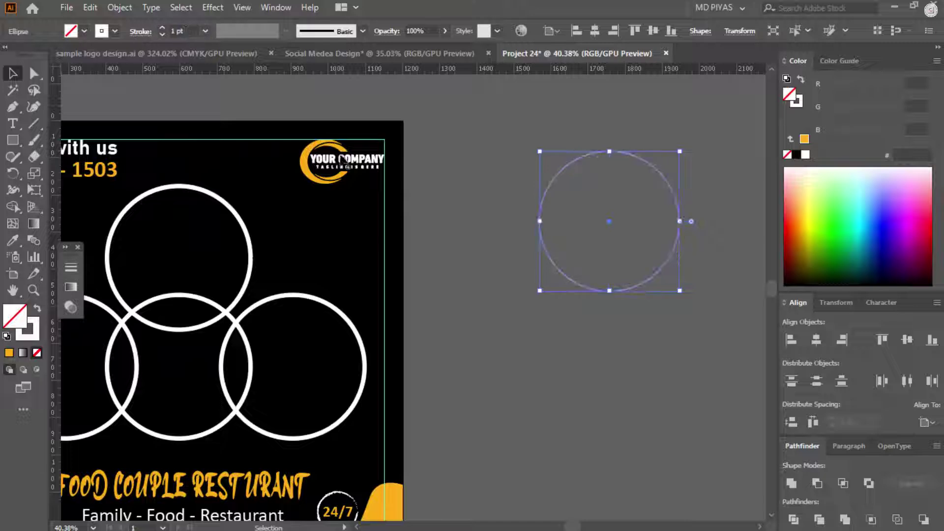
{"action": "left_click_drag", "start_coordinate": [322, 254], "coordinate": [266, 265]}
Step: Search Google Images for restaurant food, open the plated meal photo, and return to Illustrator
{"action": "left_click_drag", "start_coordinate": [138, 293], "coordinate": [206, 292]}
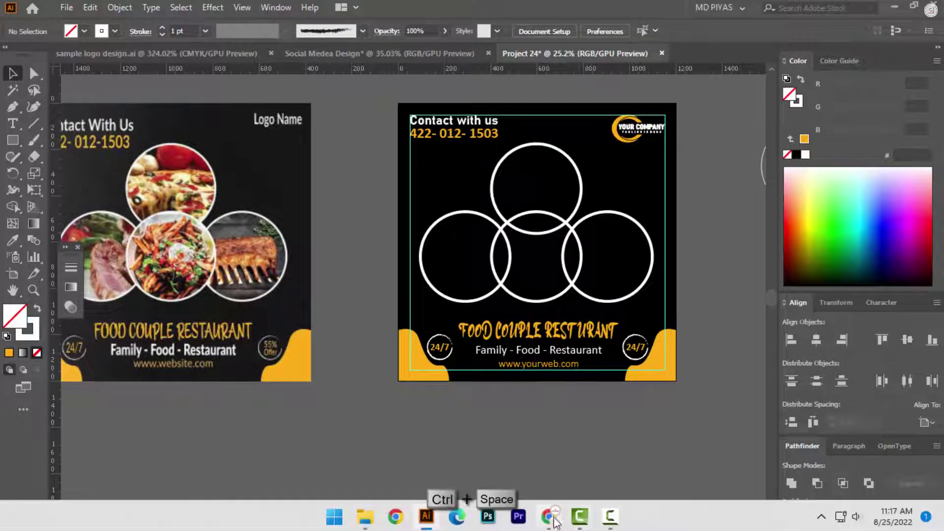
{"action": "left_click", "coordinate": [556, 520]}
{"action": "triple_click", "coordinate": [110, 83]}
{"action": "type", "text": "resturant d"}
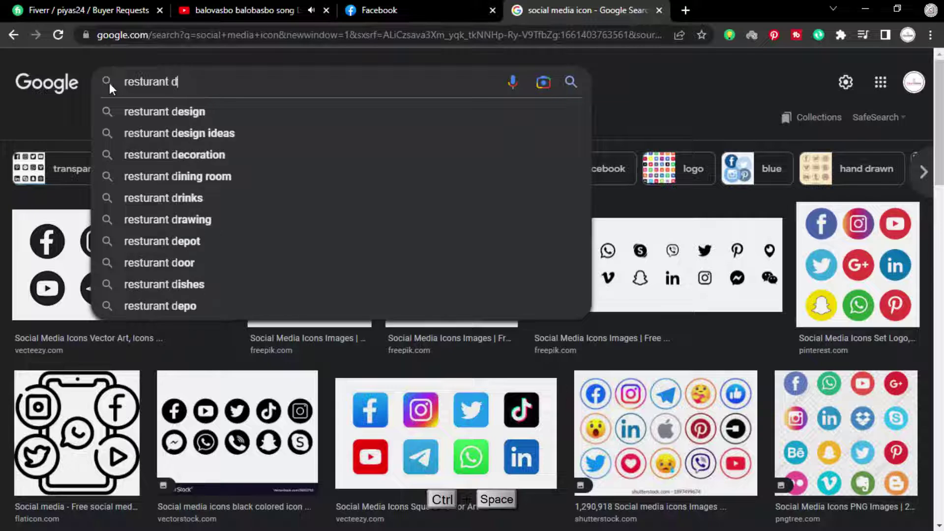
{"action": "key", "text": "BackSpace"}
{"action": "type", "text": "food"}
{"action": "key", "text": "Return"}
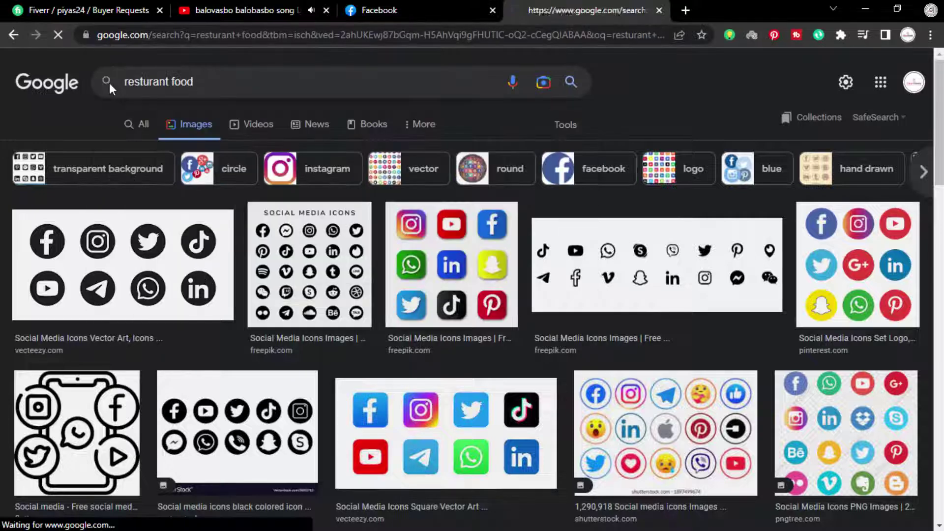
{"action": "scroll", "coordinate": [517, 288], "scroll_direction": "down", "scroll_amount": 5}
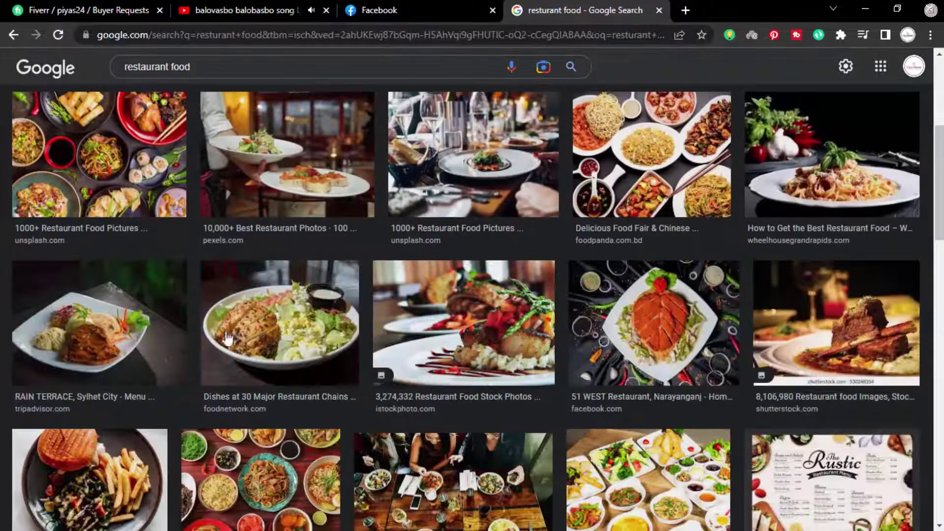
{"action": "left_click", "coordinate": [101, 329]}
{"action": "key", "text": "alt+Tab"}
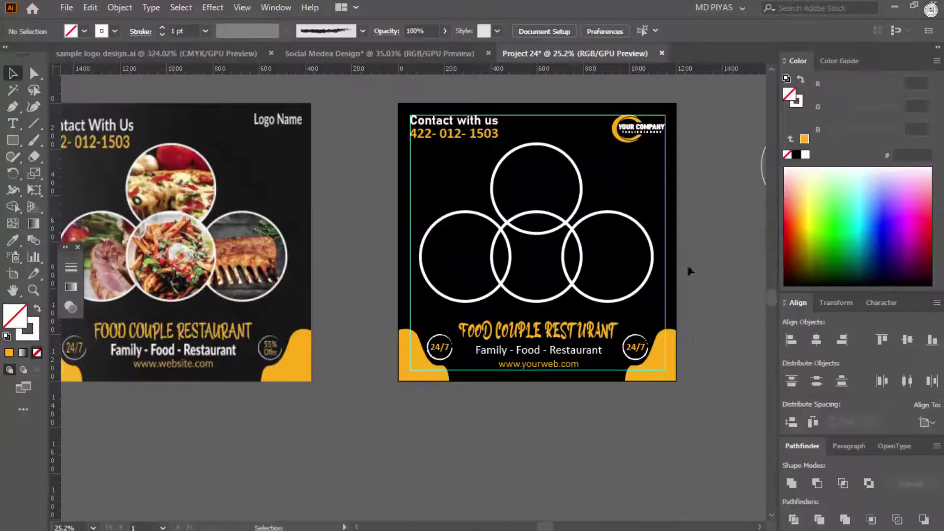
Step: Paste the plated food photo and position it over the top circle
{"action": "left_click_drag", "start_coordinate": [697, 339], "coordinate": [85, 365]}
{"action": "key", "text": "ctrl+v"}
{"action": "left_click_drag", "start_coordinate": [481, 310], "coordinate": [681, 375]}
{"action": "left_click_drag", "start_coordinate": [493, 344], "coordinate": [629, 364]}
{"action": "left_click_drag", "start_coordinate": [632, 373], "coordinate": [559, 244]}
{"action": "mouse_move", "coordinate": [651, 231]}
{"action": "left_mouse_down"}
{"action": "mouse_move", "coordinate": [647, 264]}
{"action": "mouse_move", "coordinate": [637, 267]}
{"action": "mouse_move", "coordinate": [661, 241]}
{"action": "left_mouse_up"}
Step: Select the food photo with the top circle and group them
{"action": "left_click", "coordinate": [166, 200]}
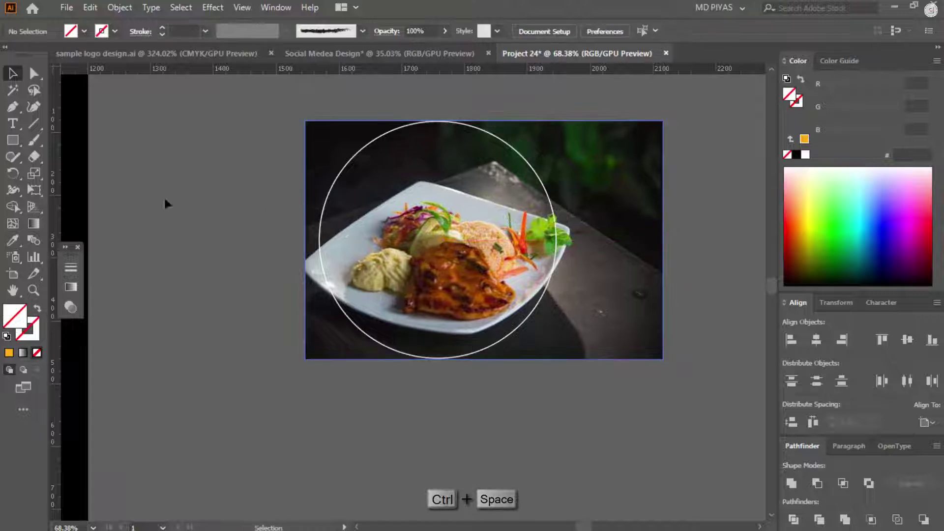
{"action": "left_click_drag", "start_coordinate": [165, 201], "coordinate": [423, 243]}
{"action": "right_click", "coordinate": [447, 233]}
{"action": "left_click", "coordinate": [511, 348]}
{"action": "left_click", "coordinate": [529, 390]}
{"action": "left_click_drag", "start_coordinate": [528, 390], "coordinate": [500, 390]}
{"action": "left_click_drag", "start_coordinate": [499, 390], "coordinate": [455, 271]}
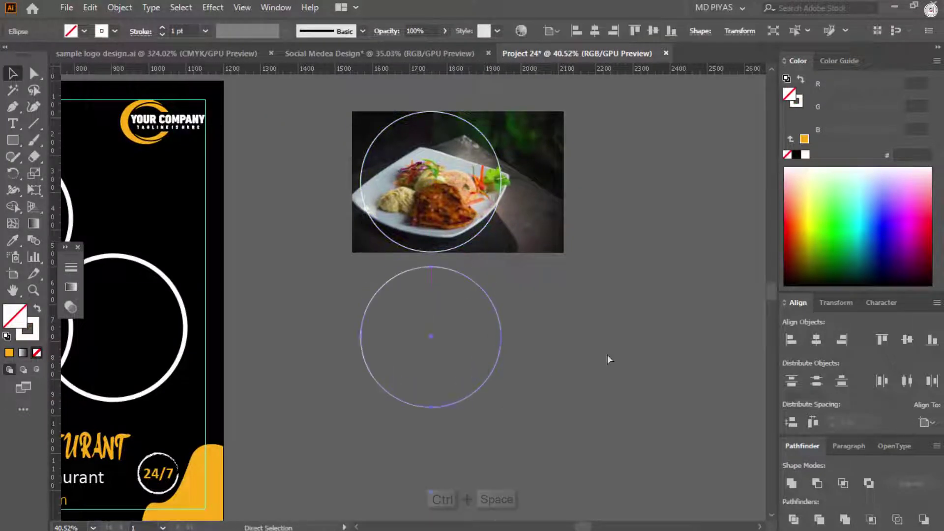
Step: Add another circle copy below and clip the food photo into the top circle
{"action": "key", "text": "ctrl+d"}
{"action": "key", "text": "ctrl+d"}
{"action": "left_click", "coordinate": [608, 310]}
{"action": "left_click_drag", "start_coordinate": [322, 110], "coordinate": [394, 152]}
{"action": "right_click", "coordinate": [398, 152]}
{"action": "left_click", "coordinate": [464, 279]}
{"action": "left_click", "coordinate": [616, 243]}
{"action": "left_click_drag", "start_coordinate": [533, 235], "coordinate": [424, 270]}
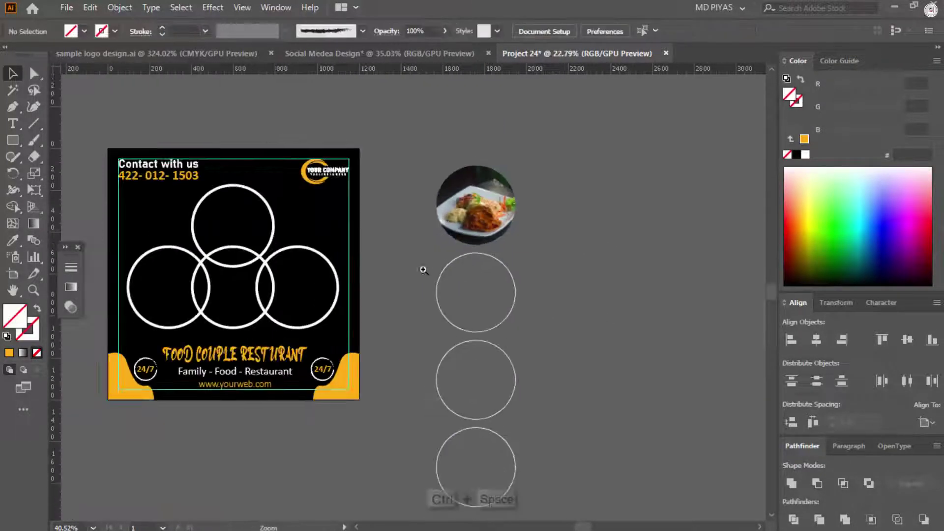
{"action": "left_click_drag", "start_coordinate": [478, 259], "coordinate": [604, 229]}
{"action": "left_click", "coordinate": [554, 519]}
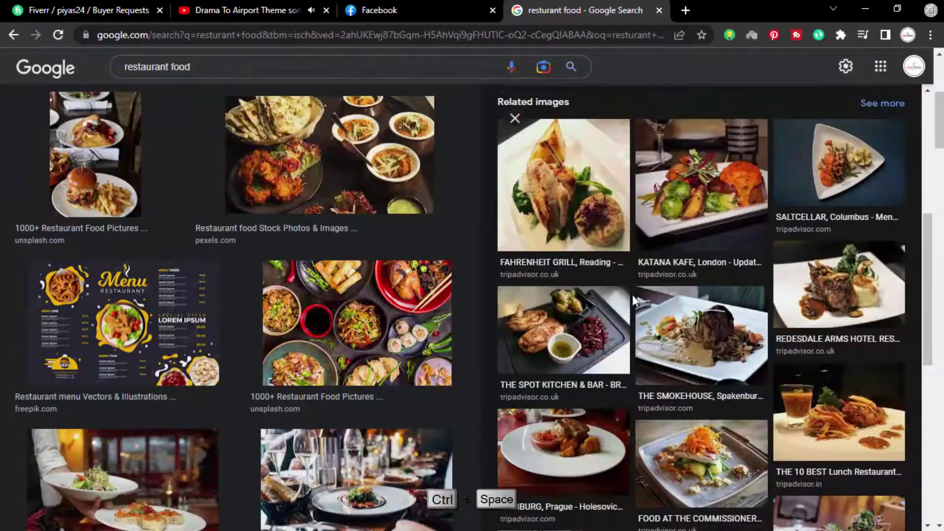
Step: Extend the image search to restaurant food burger
{"action": "scroll", "coordinate": [632, 294], "scroll_direction": "down", "scroll_amount": 5}
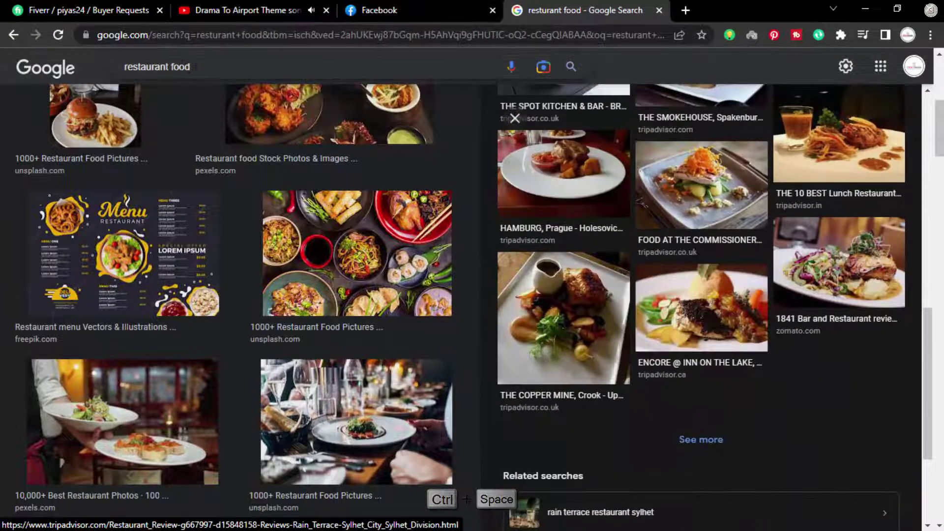
{"action": "left_click", "coordinate": [199, 66]}
{"action": "type", "text": "burgerr"}
{"action": "key", "text": "Return"}
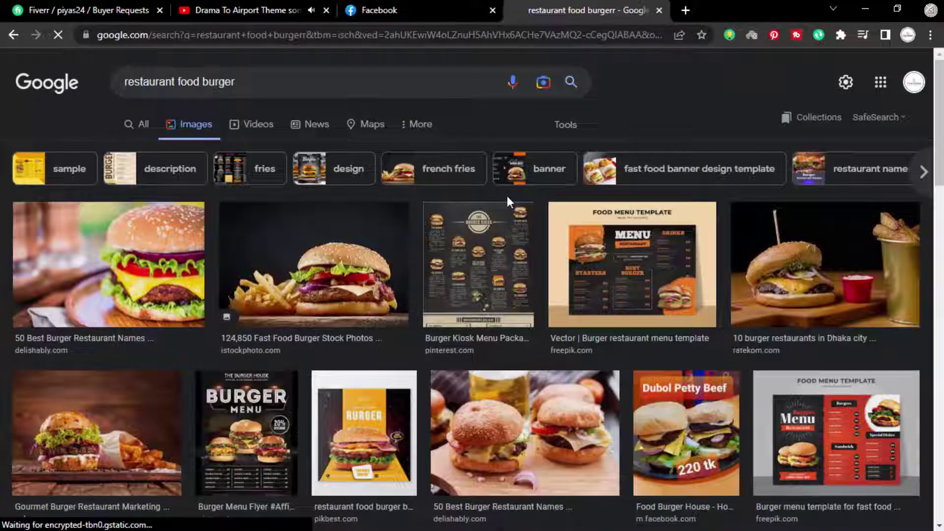
Step: Browse the burger results and copy the photo of hands holding a burger
{"action": "scroll", "coordinate": [506, 195], "scroll_direction": "down", "scroll_amount": 4}
{"action": "left_click", "coordinate": [523, 200]}
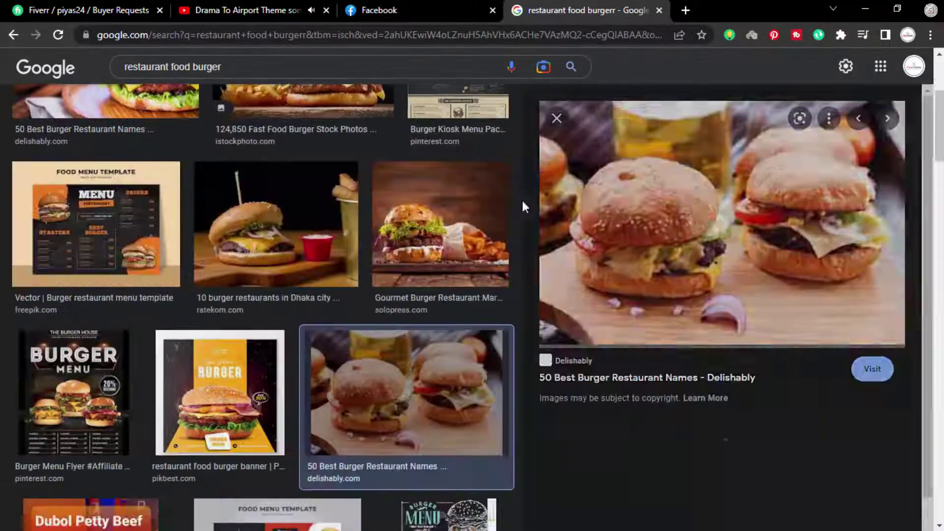
{"action": "scroll", "coordinate": [661, 189], "scroll_direction": "down", "scroll_amount": 6}
{"action": "scroll", "coordinate": [730, 260], "scroll_direction": "down", "scroll_amount": 3}
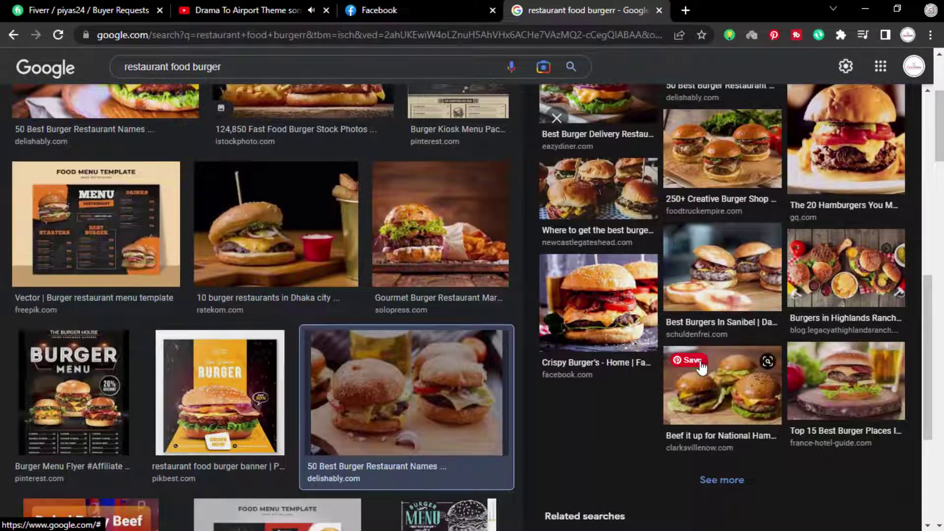
{"action": "left_click", "coordinate": [822, 291]}
{"action": "scroll", "coordinate": [716, 215], "scroll_direction": "down", "scroll_amount": 6}
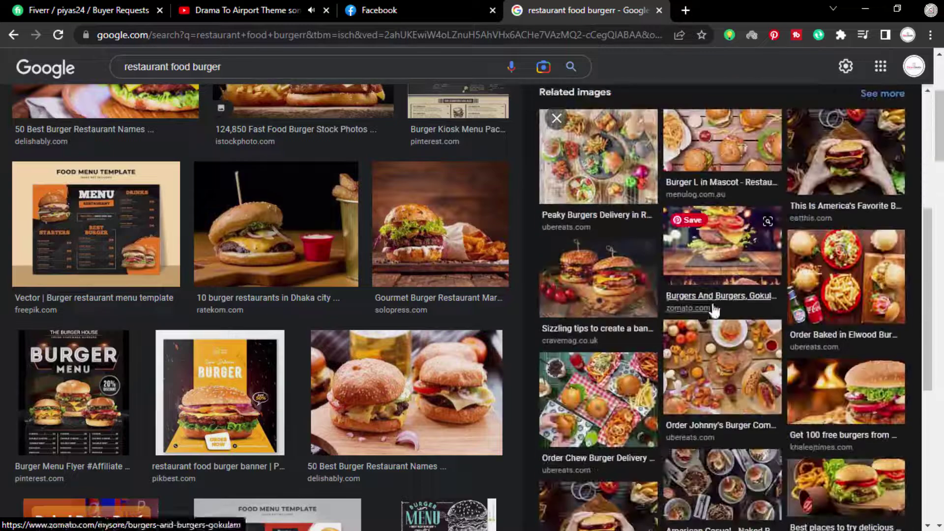
{"action": "left_click", "coordinate": [599, 455]}
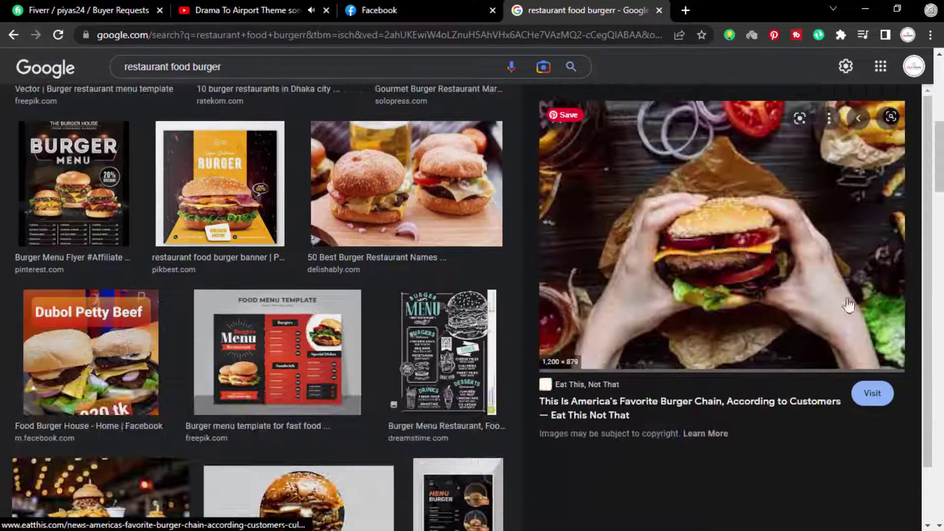
{"action": "right_click", "coordinate": [670, 303]}
{"action": "left_click", "coordinate": [728, 356]}
{"action": "key", "text": "alt+Tab"}
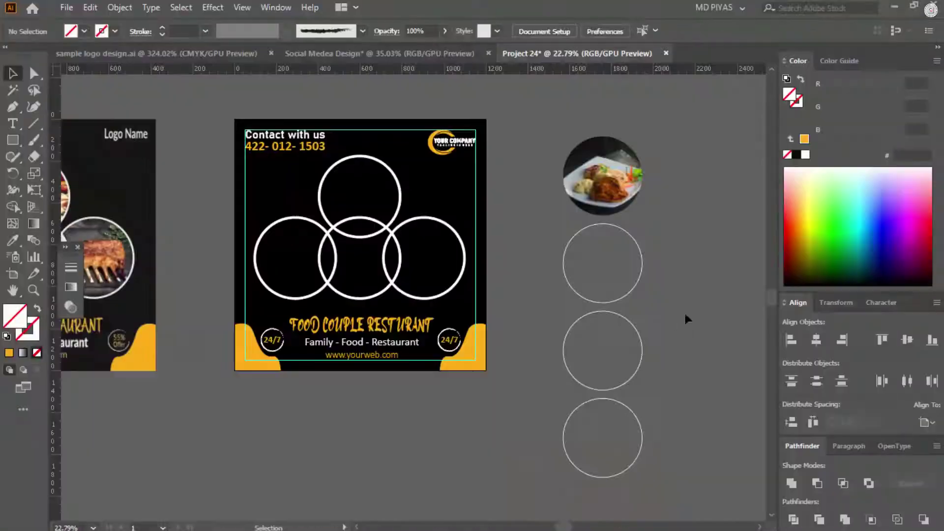
Step: Paste the burger photo and scale it to cover the second circle, centred on it
{"action": "key", "text": "ctrl+v"}
{"action": "left_click_drag", "start_coordinate": [464, 301], "coordinate": [600, 281]}
{"action": "left_click", "coordinate": [589, 273], "text": "ctrl"}
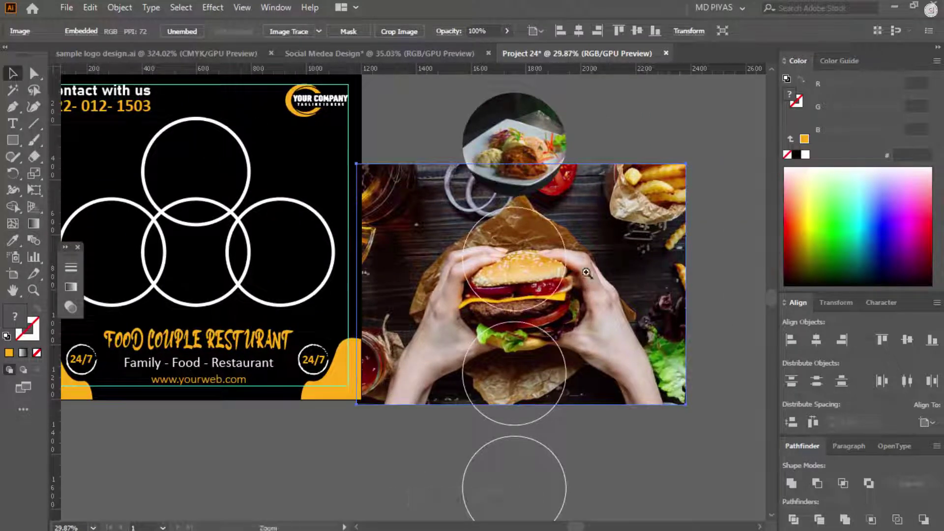
{"action": "left_click", "coordinate": [589, 272], "text": "ctrl"}
{"action": "left_click", "coordinate": [716, 294], "text": "shift"}
{"action": "left_click", "coordinate": [717, 293], "text": "shift"}
{"action": "left_click_drag", "start_coordinate": [716, 288], "coordinate": [620, 289]}
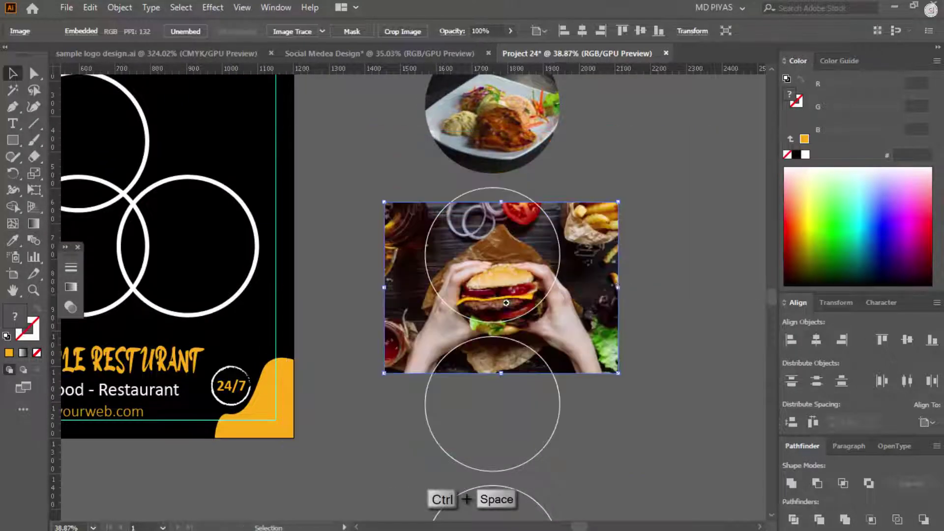
{"action": "left_click", "coordinate": [501, 201], "text": "ctrl"}
{"action": "left_click_drag", "start_coordinate": [511, 320], "coordinate": [511, 239]}
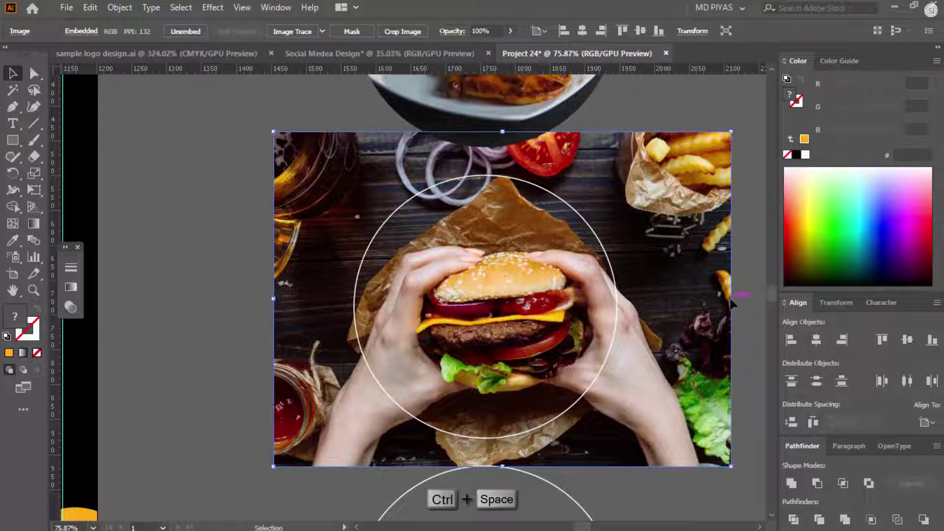
{"action": "left_click_drag", "start_coordinate": [681, 306], "coordinate": [672, 299]}
{"action": "left_click_drag", "start_coordinate": [503, 439], "coordinate": [503, 441]}
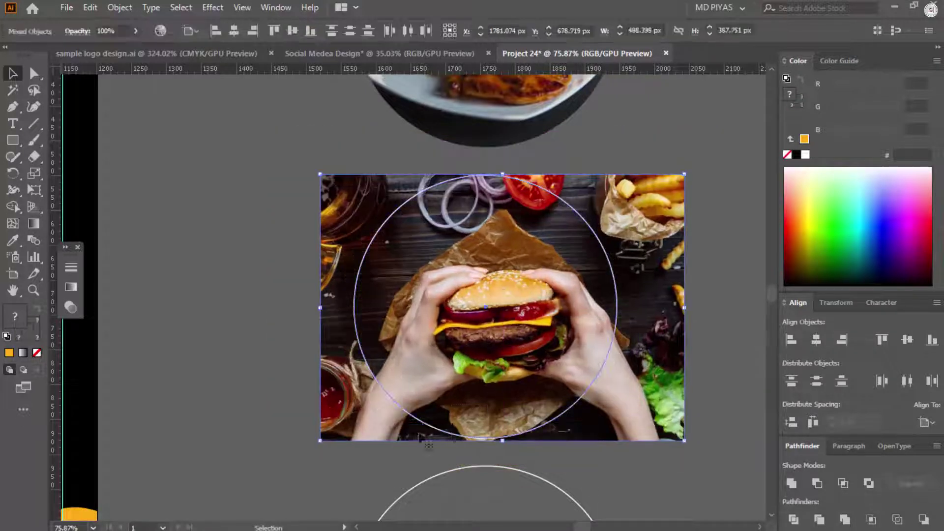
{"action": "left_click", "coordinate": [816, 339]}
Step: Clip the burger photo to the second circle with a clipping mask
{"action": "left_click", "coordinate": [907, 339]}
{"action": "left_click", "coordinate": [705, 277]}
{"action": "left_click_drag", "start_coordinate": [705, 277], "coordinate": [610, 345]}
{"action": "right_click", "coordinate": [481, 348]}
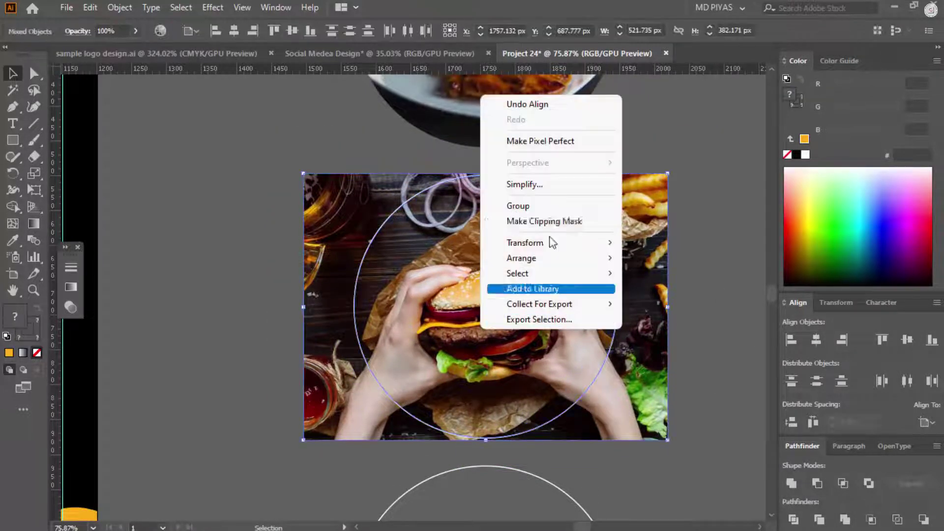
{"action": "left_click", "coordinate": [522, 220]}
{"action": "left_click", "coordinate": [675, 283]}
{"action": "left_click_drag", "start_coordinate": [675, 283], "coordinate": [476, 312]}
{"action": "left_click", "coordinate": [584, 518]}
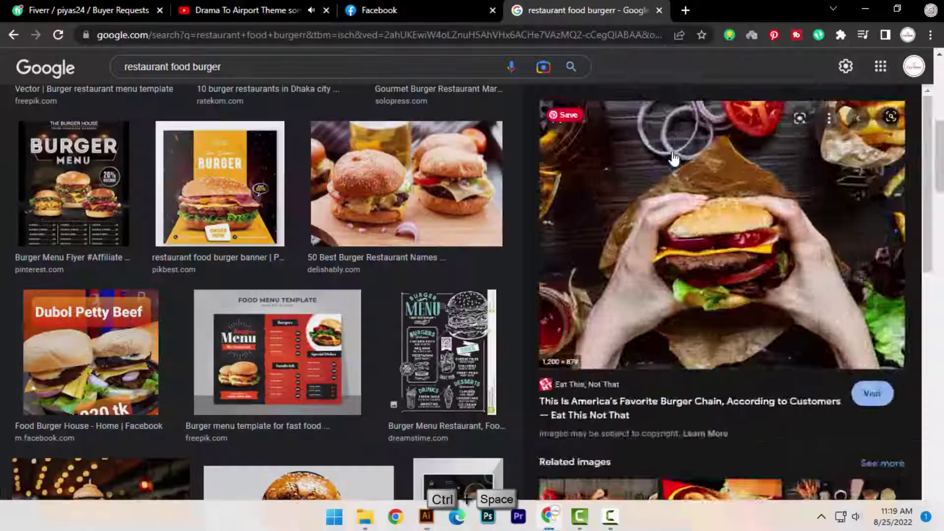
Step: Search Google Images for 'restaurant food pizza' and browse the pizza results
{"action": "type", "text": "pizza"}
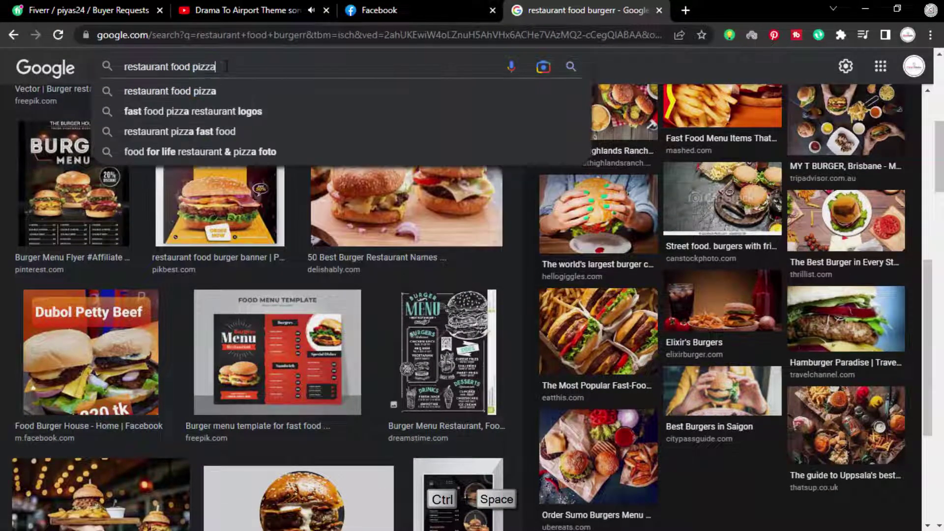
{"action": "key", "text": "Return"}
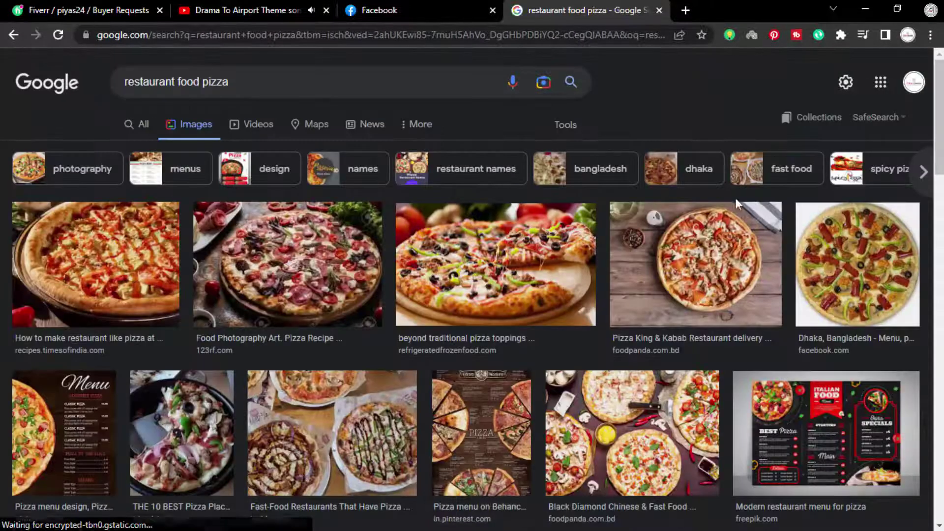
{"action": "scroll", "coordinate": [736, 202], "scroll_direction": "down", "scroll_amount": 2}
{"action": "left_click", "coordinate": [492, 197]}
{"action": "scroll", "coordinate": [720, 176], "scroll_direction": "down", "scroll_amount": 6}
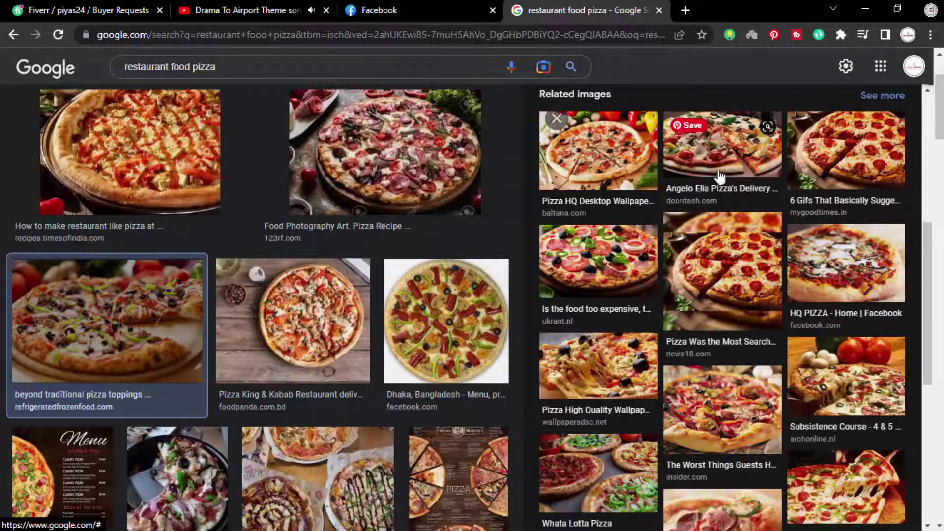
{"action": "scroll", "coordinate": [616, 245], "scroll_direction": "down", "scroll_amount": 3}
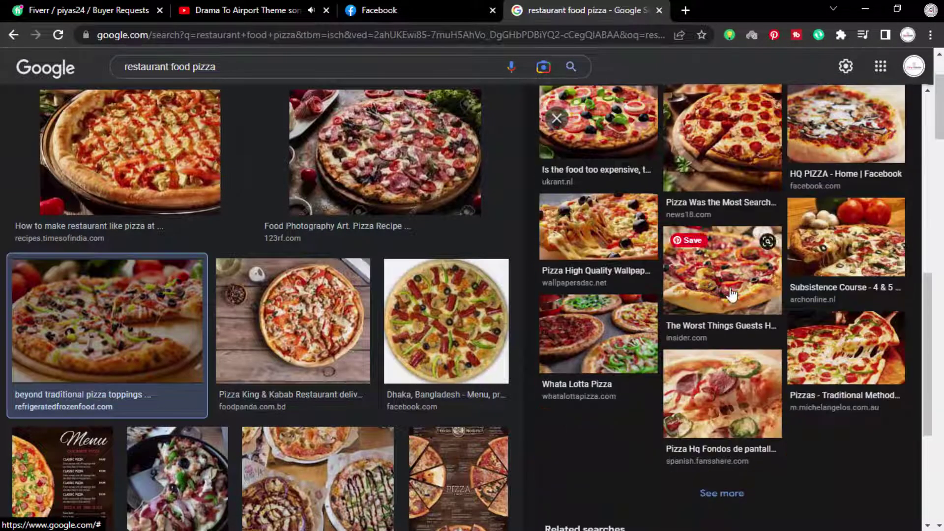
{"action": "scroll", "coordinate": [732, 294], "scroll_direction": "up", "scroll_amount": 10}
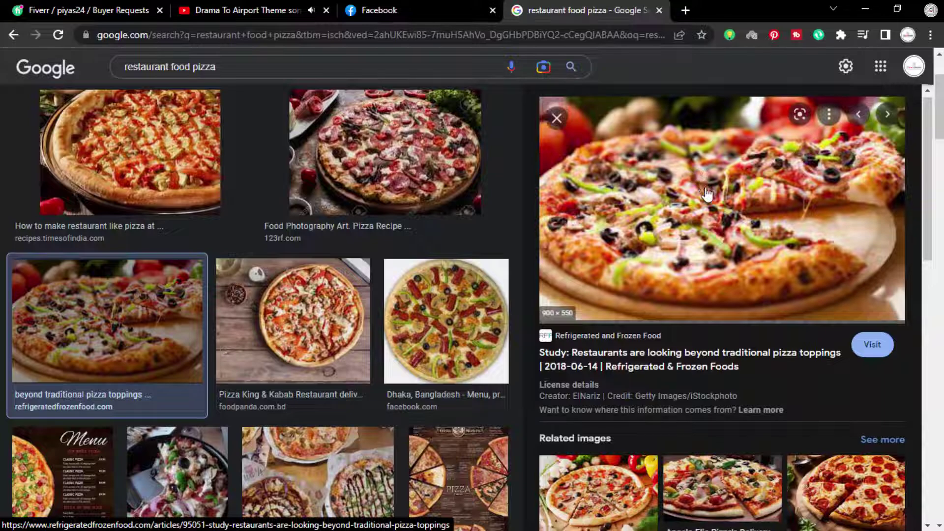
{"action": "scroll", "coordinate": [707, 194], "scroll_direction": "down", "scroll_amount": 4}
{"action": "left_click", "coordinate": [845, 290]}
{"action": "scroll", "coordinate": [723, 295], "scroll_direction": "down", "scroll_amount": 8}
{"action": "scroll", "coordinate": [278, 344], "scroll_direction": "down", "scroll_amount": 15}
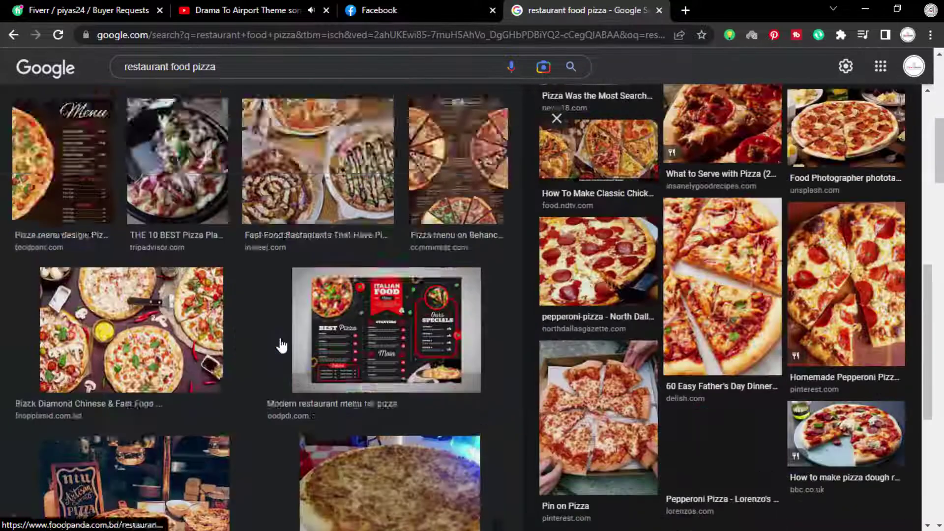
{"action": "scroll", "coordinate": [481, 323], "scroll_direction": "down", "scroll_amount": 3}
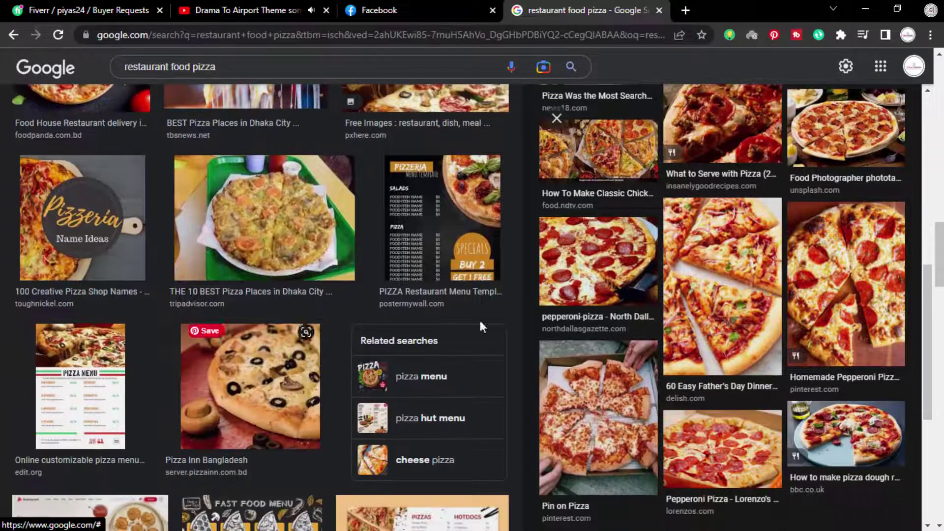
{"action": "scroll", "coordinate": [740, 296], "scroll_direction": "down", "scroll_amount": 4}
Step: Copy the stretchy cheese pizza slice photo and return to Illustrator
{"action": "scroll", "coordinate": [393, 344], "scroll_direction": "down", "scroll_amount": 10}
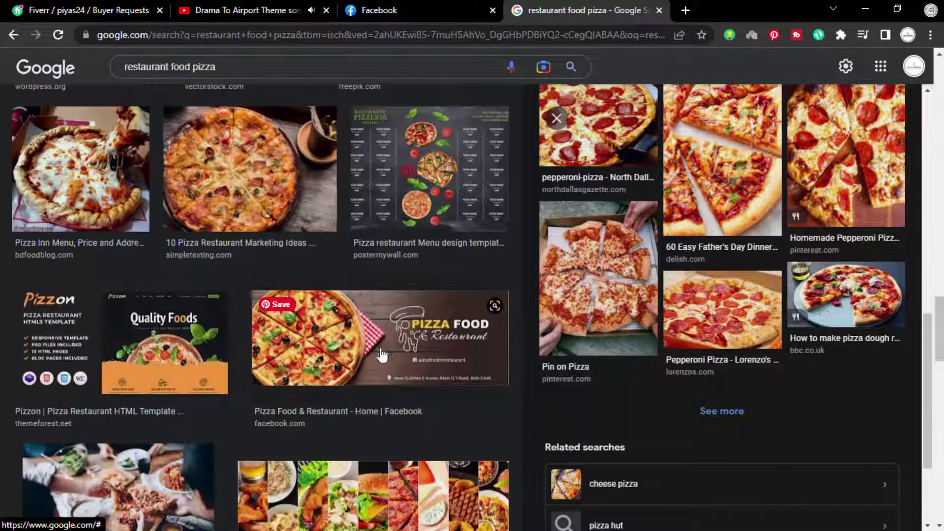
{"action": "left_click", "coordinate": [79, 167]}
{"action": "scroll", "coordinate": [742, 276], "scroll_direction": "down", "scroll_amount": 5}
{"action": "left_click", "coordinate": [742, 276]}
{"action": "scroll", "coordinate": [736, 259], "scroll_direction": "down", "scroll_amount": 5}
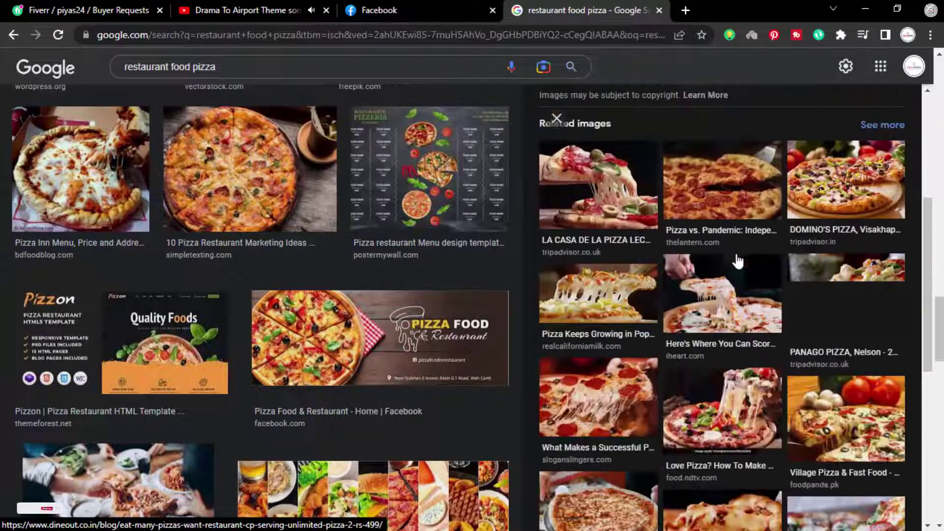
{"action": "left_click", "coordinate": [738, 236]}
{"action": "right_click", "coordinate": [750, 168]}
{"action": "left_click", "coordinate": [806, 329]}
{"action": "key", "text": "alt+Tab"}
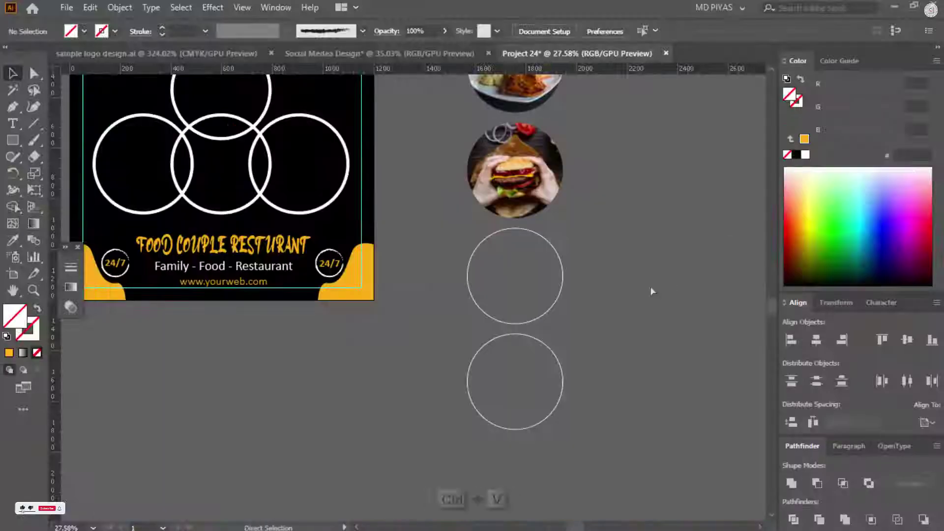
Step: Paste the pizza photo over the middle empty circle, resize it and centre it there
{"action": "key", "text": "ctrl+v"}
{"action": "left_click", "coordinate": [504, 290], "text": "ctrl"}
{"action": "left_click_drag", "start_coordinate": [558, 280], "coordinate": [609, 277]}
{"action": "left_click", "coordinate": [605, 275], "text": "ctrl"}
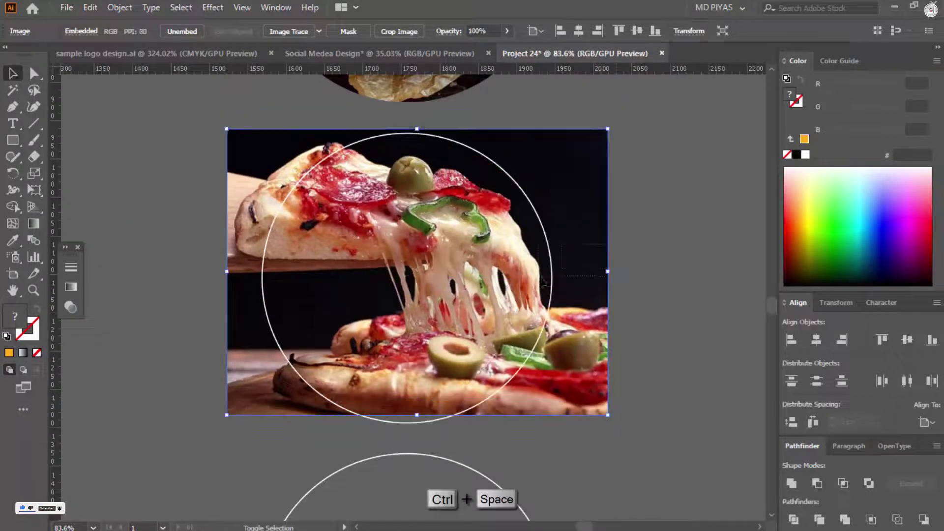
{"action": "left_click", "coordinate": [551, 277]}
{"action": "left_click", "coordinate": [547, 389]}
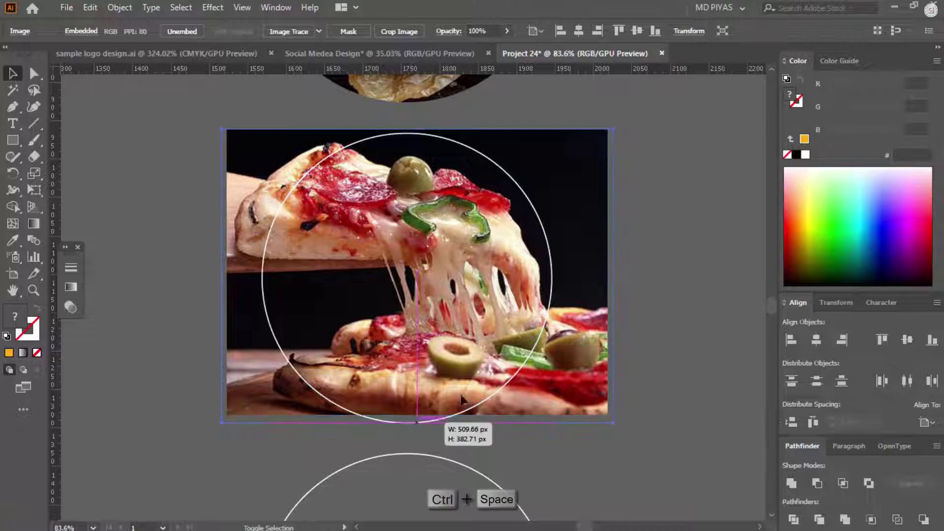
{"action": "left_click_drag", "start_coordinate": [417, 422], "coordinate": [417, 421]}
{"action": "left_click", "coordinate": [551, 277], "text": "shift"}
{"action": "left_click", "coordinate": [817, 339]}
{"action": "left_click", "coordinate": [907, 340]}
{"action": "left_click", "coordinate": [684, 226]}
Step: Clip the pizza photo to the circle with Make Clipping Mask
{"action": "left_click_drag", "start_coordinate": [683, 225], "coordinate": [404, 259]}
{"action": "right_click", "coordinate": [405, 259]}
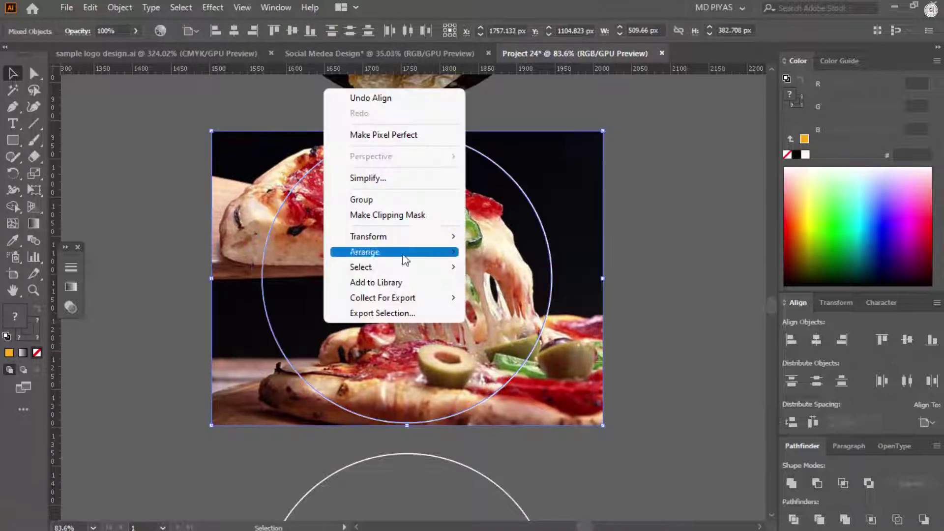
{"action": "left_click", "coordinate": [412, 215]}
{"action": "left_click", "coordinate": [535, 388], "text": "ctrl+alt"}
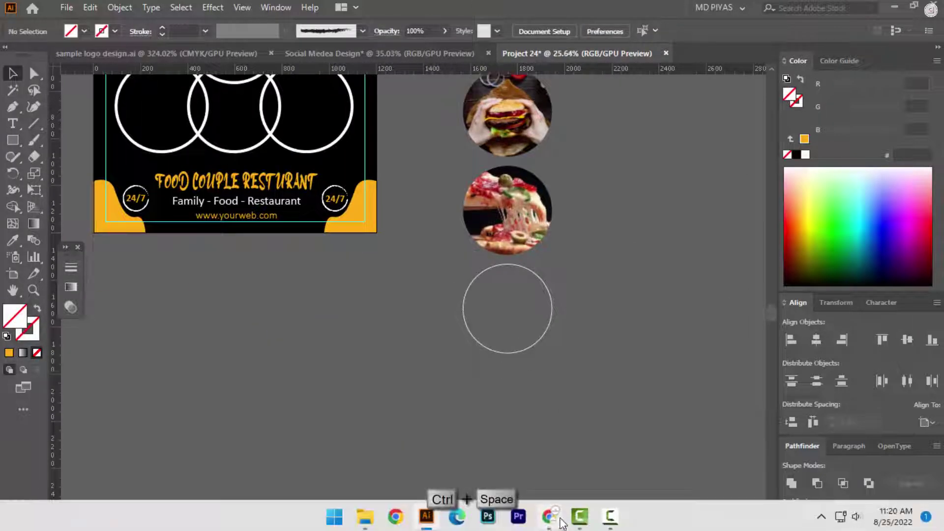
{"action": "left_click", "coordinate": [552, 520]}
{"action": "scroll", "coordinate": [634, 344], "scroll_direction": "down", "scroll_amount": 6}
Step: Search Google Images for soup and copy a chicken noodle soup photo
{"action": "scroll", "coordinate": [373, 329], "scroll_direction": "down", "scroll_amount": 10}
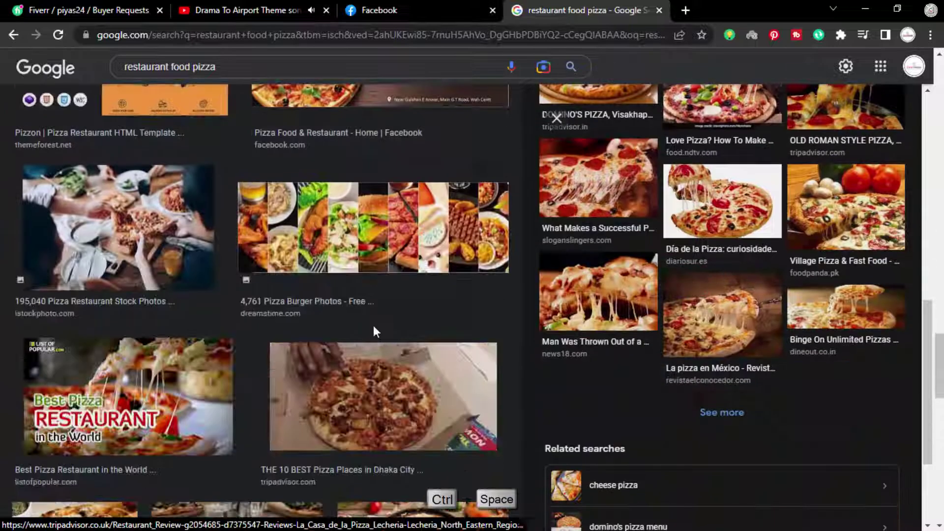
{"action": "scroll", "coordinate": [373, 320], "scroll_direction": "down", "scroll_amount": 10}
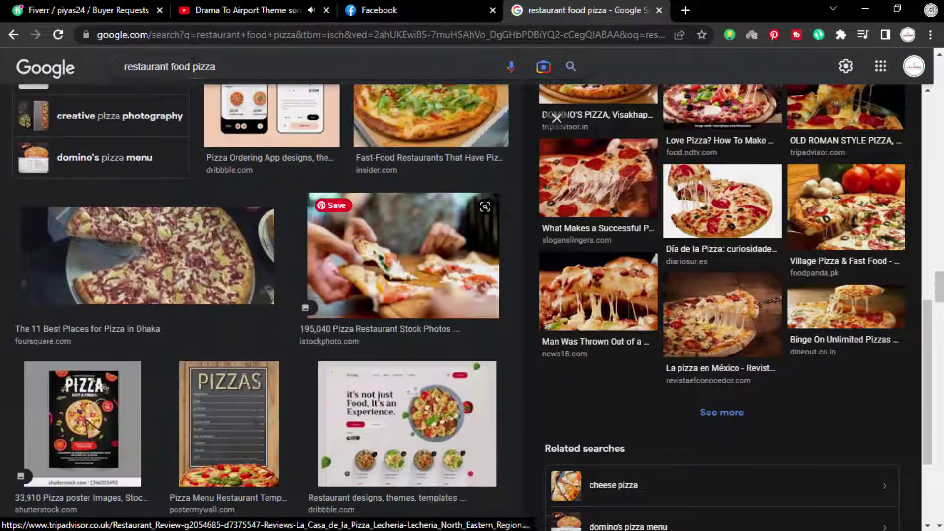
{"action": "double_click", "coordinate": [218, 67]}
{"action": "type", "text": "thi soop["}
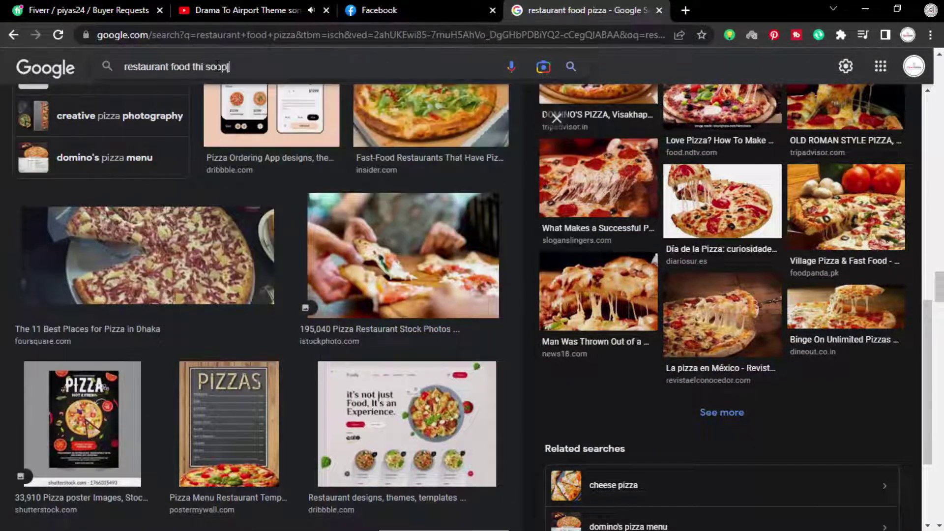
{"action": "scroll", "coordinate": [178, 293], "scroll_direction": "down", "scroll_amount": 8}
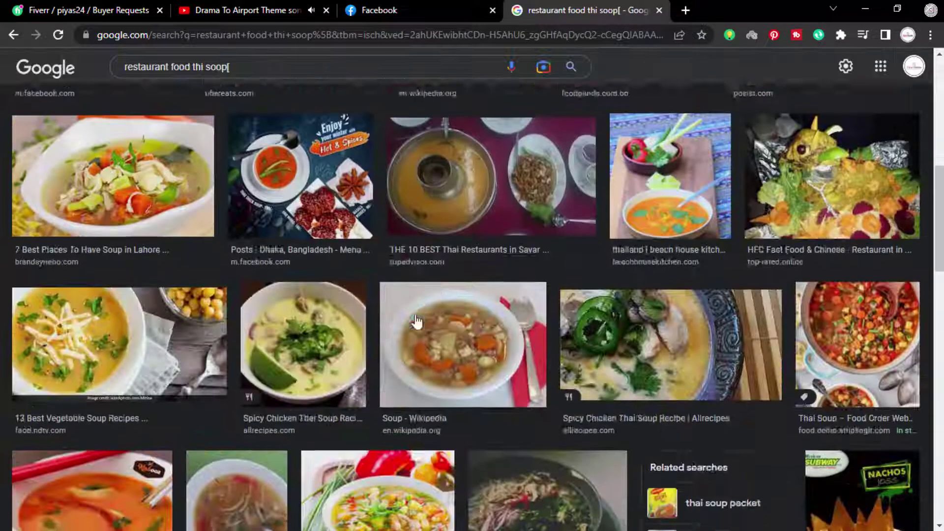
{"action": "scroll", "coordinate": [178, 293], "scroll_direction": "up", "scroll_amount": 3}
{"action": "left_click", "coordinate": [178, 293]}
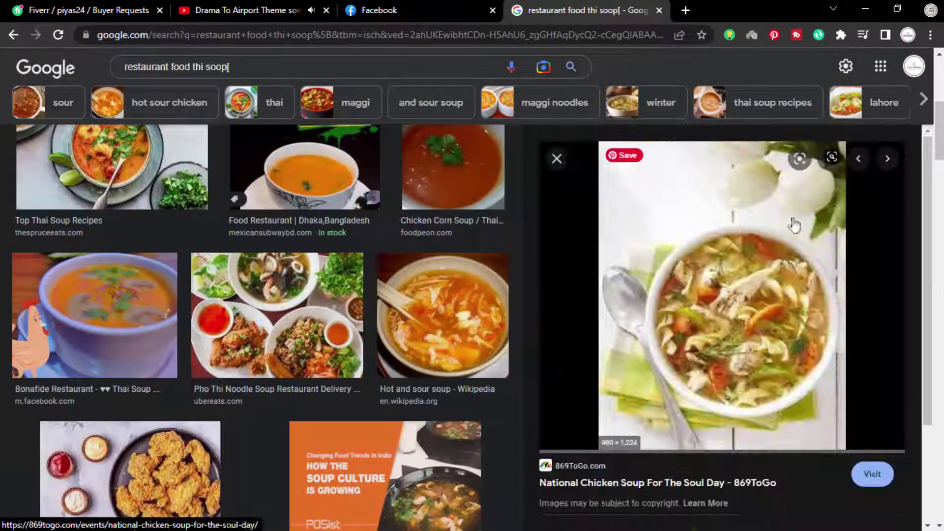
{"action": "scroll", "coordinate": [705, 255], "scroll_direction": "down", "scroll_amount": 5}
{"action": "left_click", "coordinate": [747, 217]}
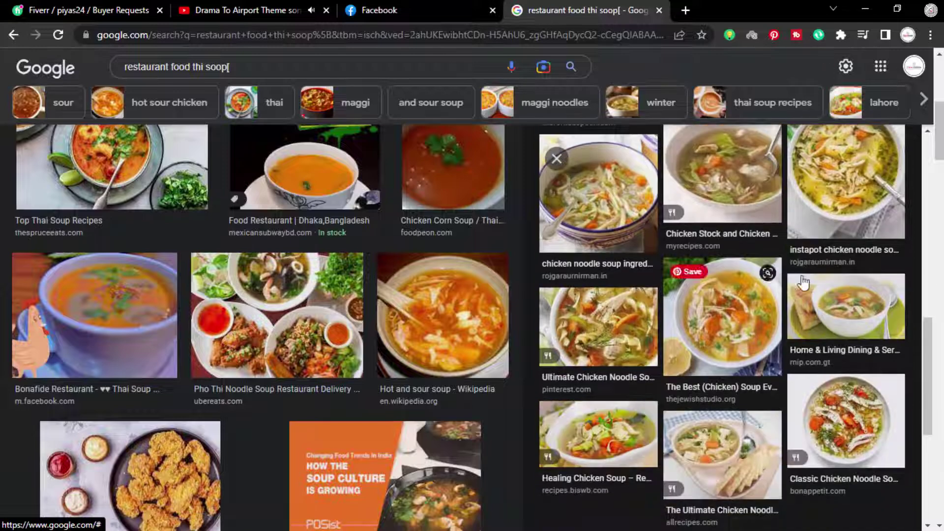
{"action": "right_click", "coordinate": [756, 213]}
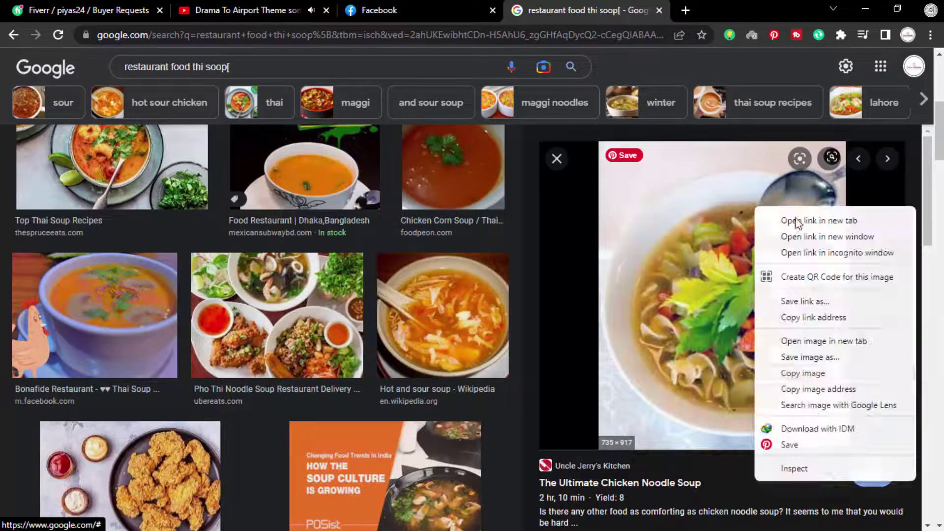
{"action": "left_click", "coordinate": [814, 371]}
{"action": "key", "text": "alt+Tab"}
Step: Paste the soup photo, send it behind a circle, shrink it and clip it to the circle
{"action": "key", "text": "ctrl+space"}
{"action": "key", "text": "ctrl+v"}
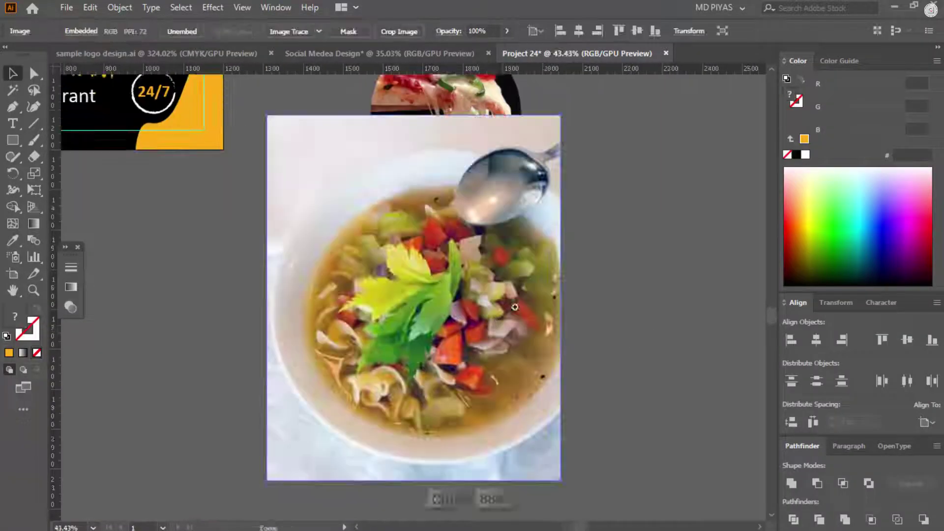
{"action": "left_click", "coordinate": [492, 305], "text": "ctrl"}
{"action": "key", "text": "ctrl+shift+bracketleft"}
{"action": "left_click_drag", "start_coordinate": [573, 297], "coordinate": [524, 285]}
{"action": "right_click", "coordinate": [468, 261]}
{"action": "left_click", "coordinate": [521, 390]}
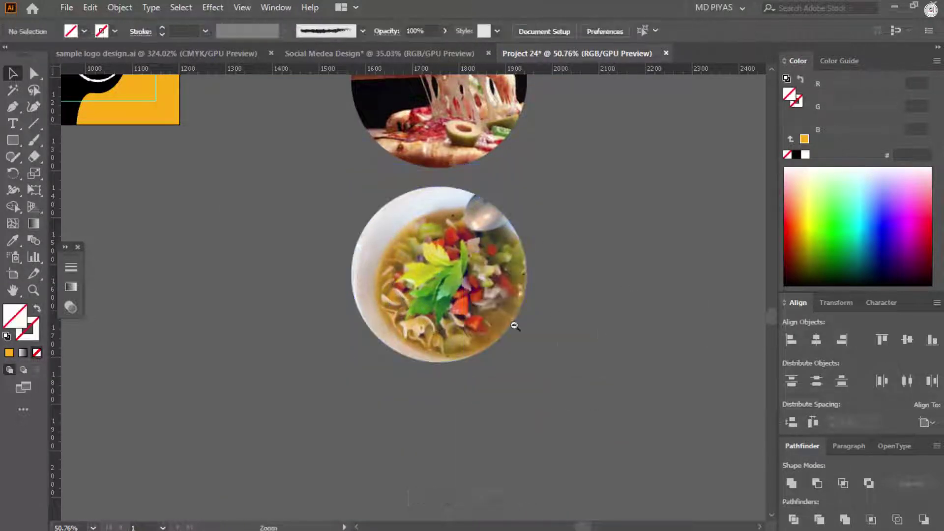
Step: Undo the soup clipping mask and remove the soup photo
{"action": "key", "text": "ctrl+space"}
{"action": "left_click_drag", "start_coordinate": [515, 325], "coordinate": [573, 300]}
{"action": "left_click", "coordinate": [476, 288], "text": "ctrl"}
{"action": "key", "text": "ctrl+z"}
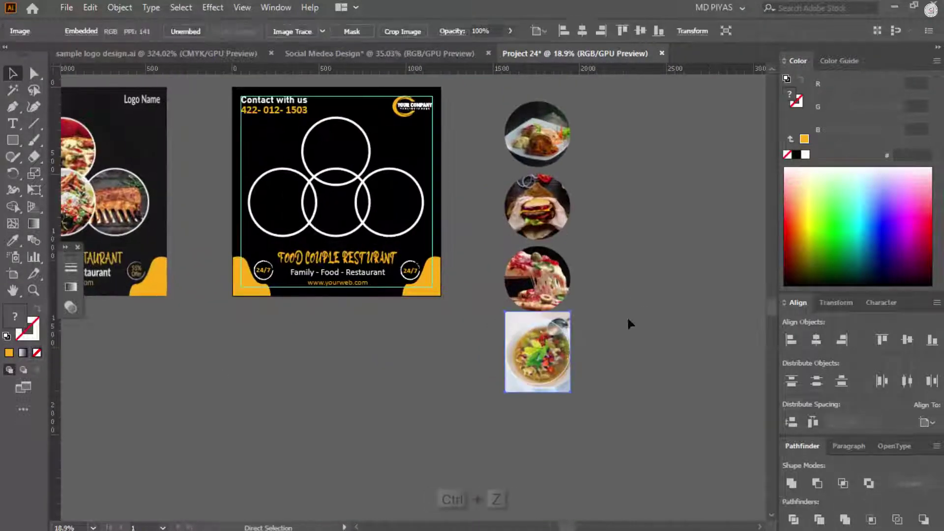
{"action": "key", "text": "ctrl+z"}
Step: Search Google Images for 'restaurant food' and copy a table-spread photo of many dishes
{"action": "left_click", "coordinate": [549, 518]}
{"action": "scroll", "coordinate": [716, 333], "scroll_direction": "down", "scroll_amount": 8}
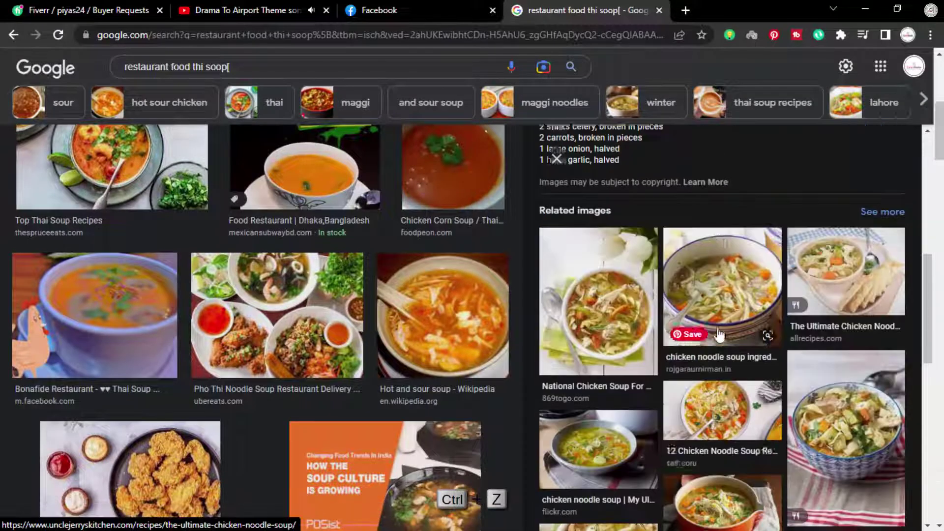
{"action": "scroll", "coordinate": [276, 309], "scroll_direction": "down", "scroll_amount": 5}
{"action": "scroll", "coordinate": [276, 310], "scroll_direction": "down", "scroll_amount": 20}
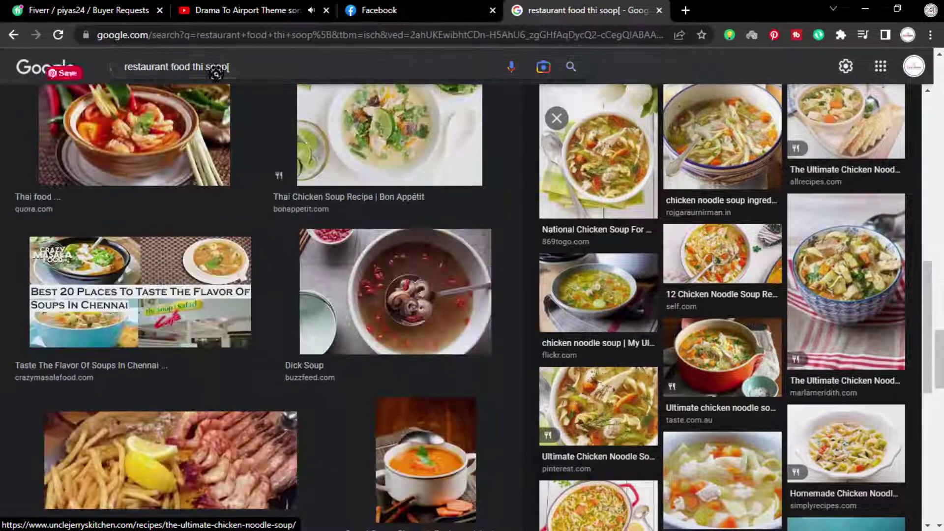
{"action": "left_click_drag", "start_coordinate": [230, 67], "coordinate": [192, 67]}
{"action": "key", "text": "BackSpace"}
{"action": "key", "text": "Return"}
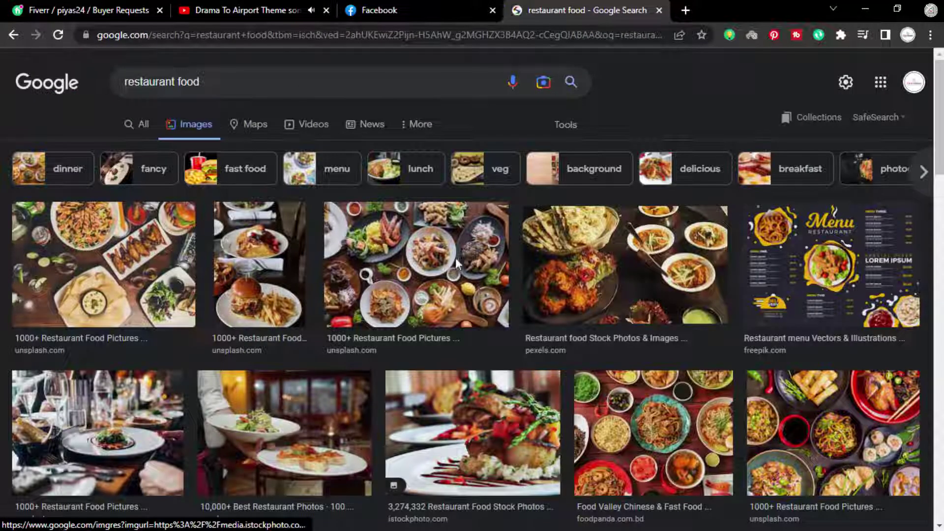
{"action": "left_click", "coordinate": [455, 258]}
{"action": "right_click", "coordinate": [714, 164]}
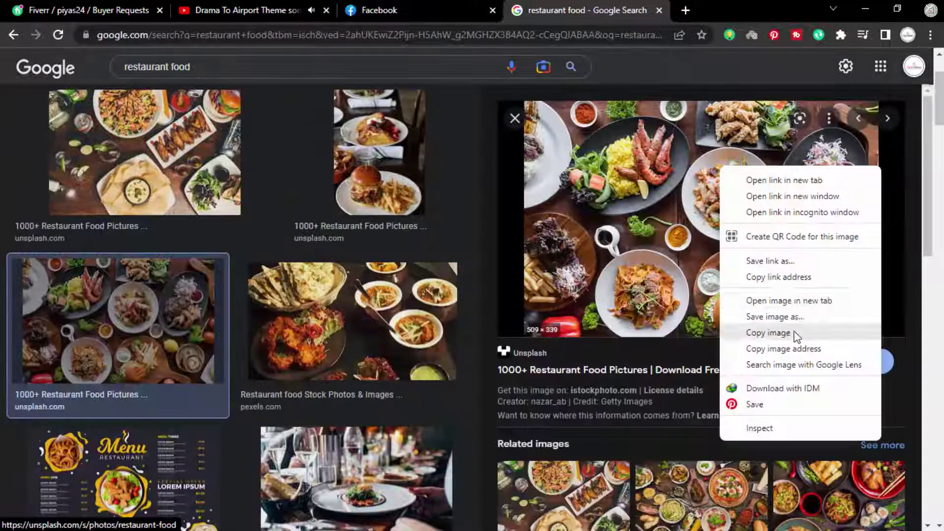
{"action": "left_click", "coordinate": [795, 335]}
{"action": "left_click", "coordinate": [865, 9]}
Step: Paste the restaurant spread photo over the empty circle, enlarge it and clip it
{"action": "key", "text": "ctrl+v"}
{"action": "left_click", "coordinate": [569, 344], "text": "ctrl"}
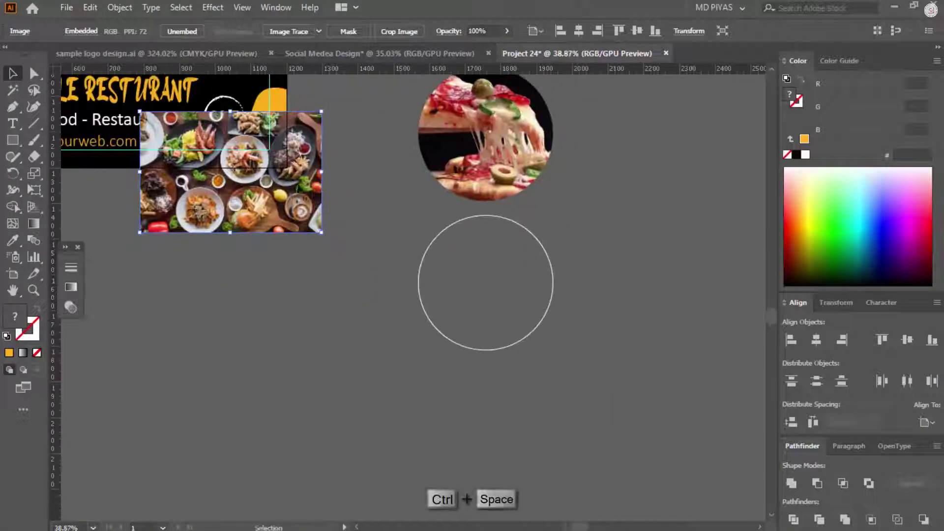
{"action": "left_click_drag", "start_coordinate": [303, 231], "coordinate": [551, 307]}
{"action": "left_click", "coordinate": [512, 247], "text": "ctrl"}
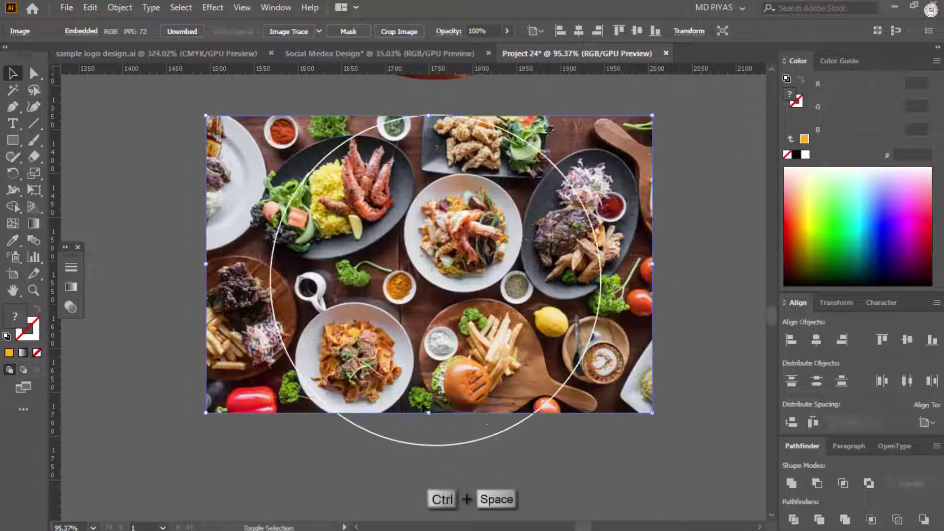
{"action": "left_click_drag", "start_coordinate": [440, 444], "coordinate": [441, 449]}
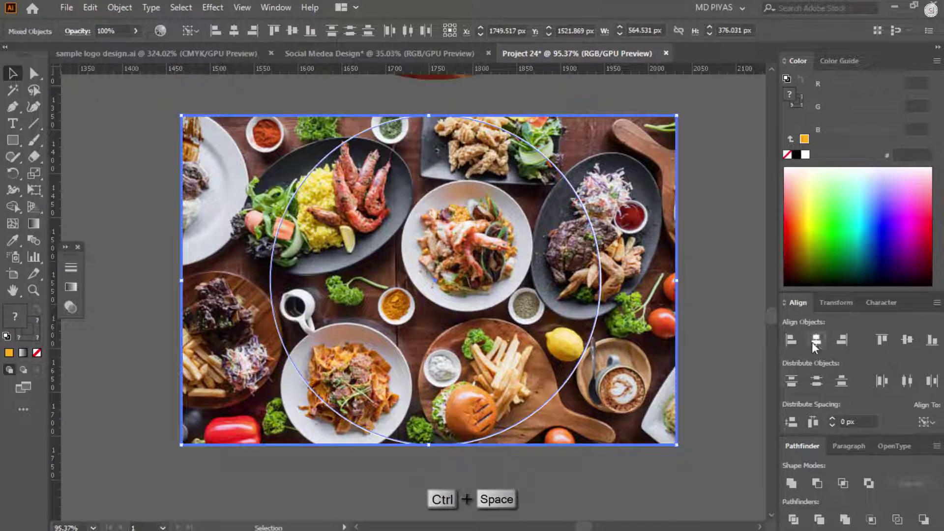
{"action": "right_click", "coordinate": [469, 316]}
{"action": "left_click", "coordinate": [512, 207]}
{"action": "left_click", "coordinate": [691, 219], "text": "ctrl+alt"}
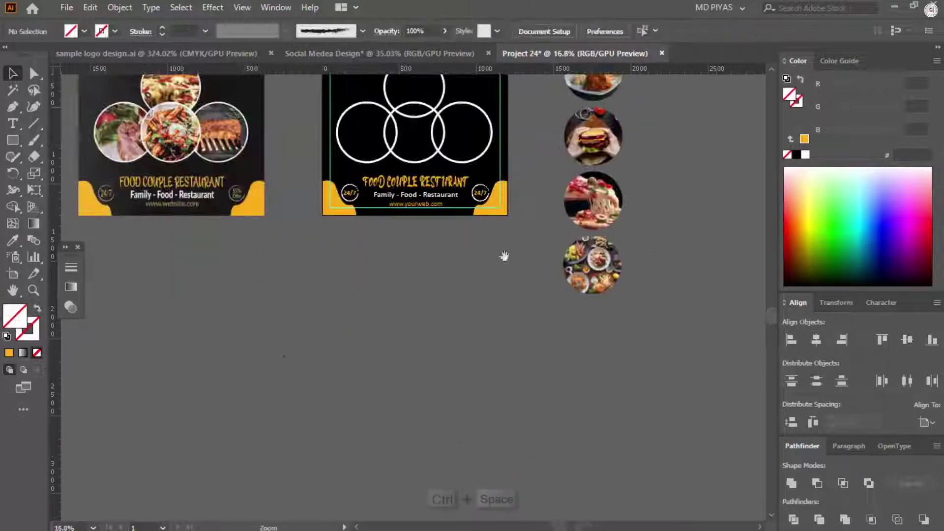
Step: Fill the four poster circles white and centre the plated dish photo on the top circle
{"action": "left_click", "coordinate": [545, 250], "text": "ctrl"}
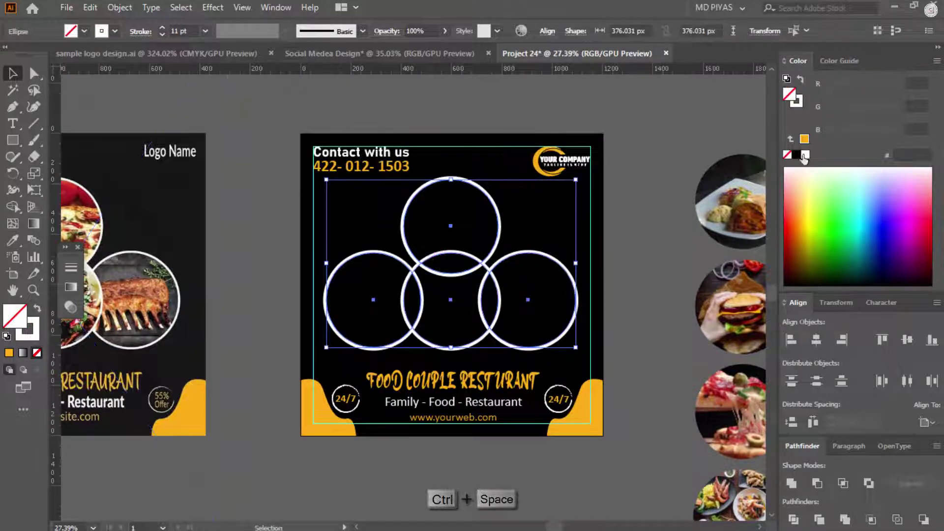
{"action": "left_click", "coordinate": [806, 155]}
{"action": "left_click", "coordinate": [639, 207]}
{"action": "left_click", "coordinate": [757, 178], "text": "shift"}
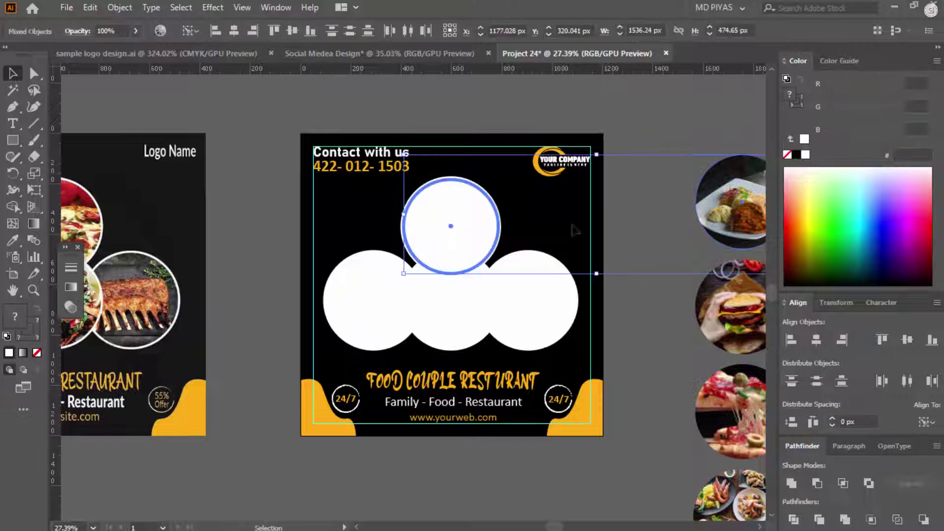
{"action": "left_click", "coordinate": [816, 340]}
{"action": "left_click", "coordinate": [908, 339]}
{"action": "left_click", "coordinate": [597, 252]}
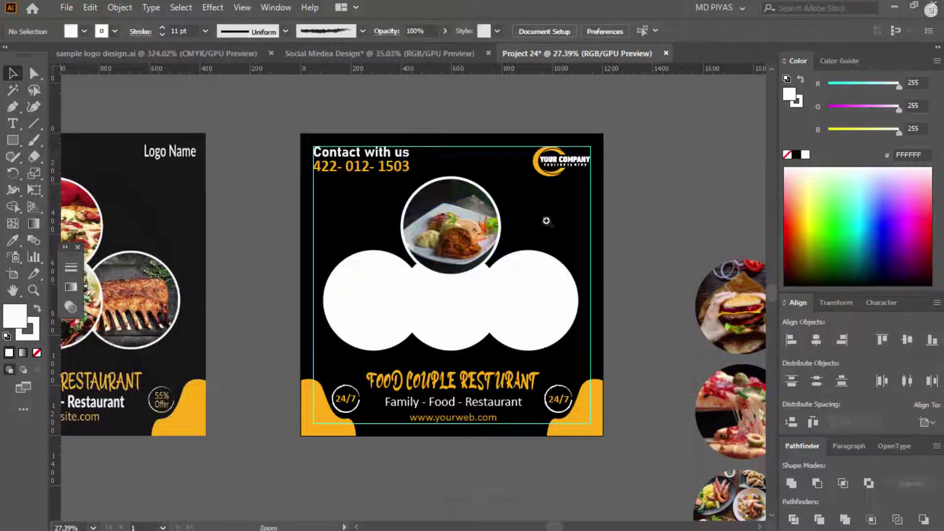
{"action": "left_click_drag", "start_coordinate": [546, 220], "coordinate": [426, 259]}
Step: Centre the burger photo on the middle circle and the pizza photo on the right circle
{"action": "left_click", "coordinate": [425, 260]}
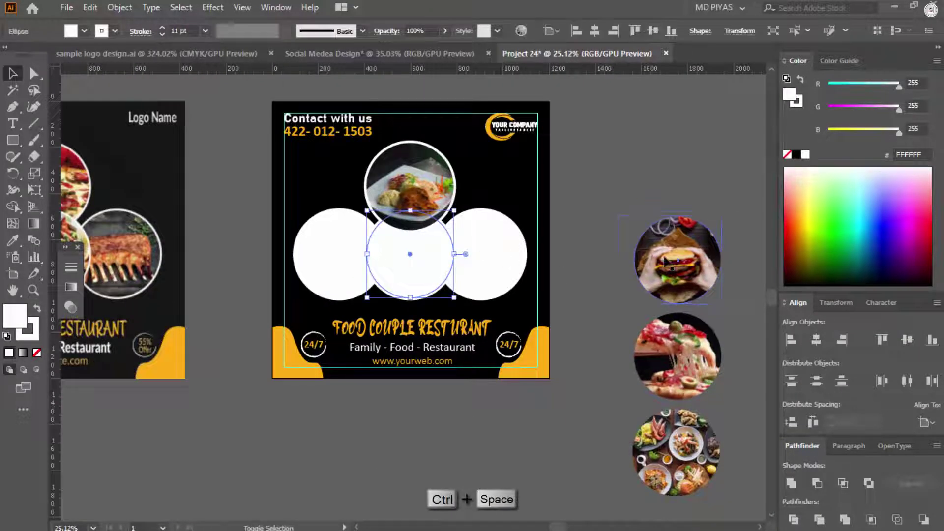
{"action": "left_click", "coordinate": [664, 260], "text": "shift"}
{"action": "left_click", "coordinate": [816, 339]}
{"action": "left_click", "coordinate": [908, 340]}
{"action": "left_click", "coordinate": [590, 275]}
{"action": "left_click", "coordinate": [493, 253]}
{"action": "left_click", "coordinate": [677, 355], "text": "shift"}
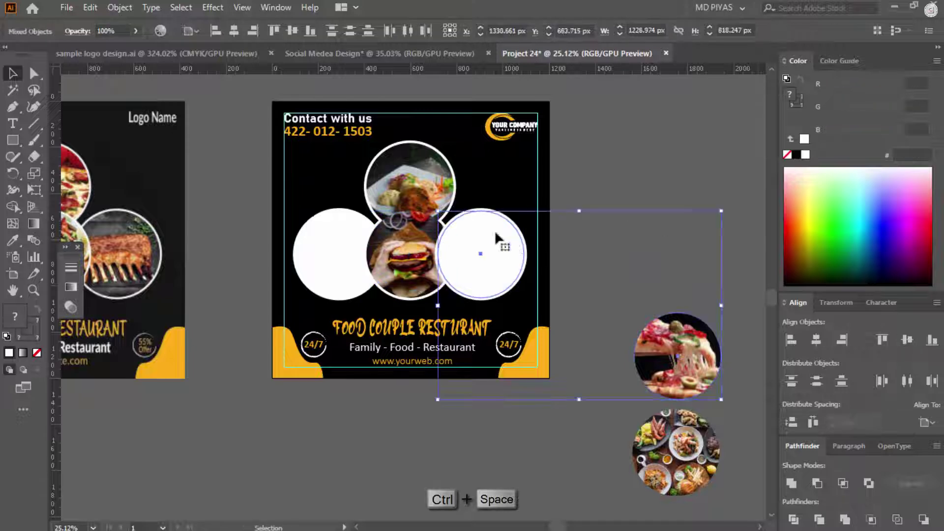
{"action": "left_click", "coordinate": [817, 339]}
{"action": "left_click", "coordinate": [907, 339]}
{"action": "left_click", "coordinate": [577, 348]}
Step: Centre the restaurant spread photo on the left white circle
{"action": "left_click", "coordinate": [649, 487]}
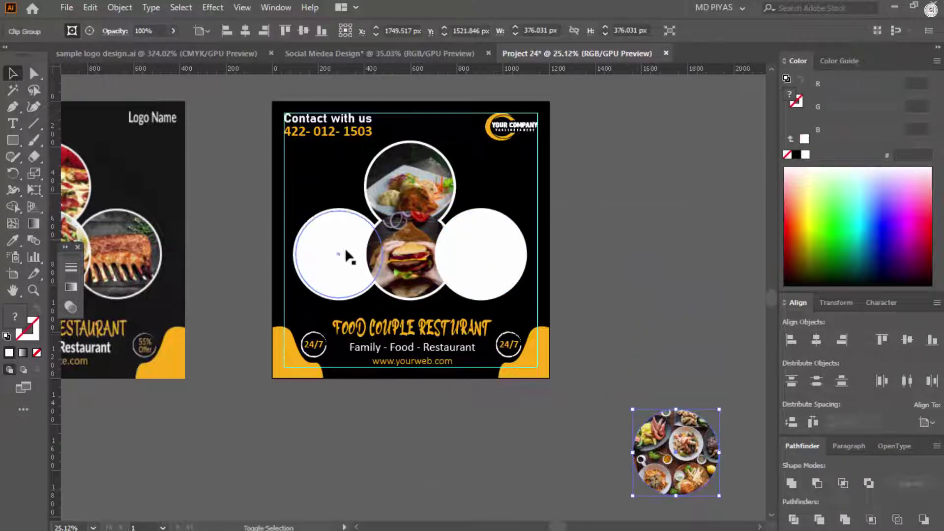
{"action": "left_click", "coordinate": [312, 261], "text": "shift"}
{"action": "left_click", "coordinate": [816, 339]}
{"action": "left_click", "coordinate": [907, 339]}
{"action": "left_click", "coordinate": [629, 290]}
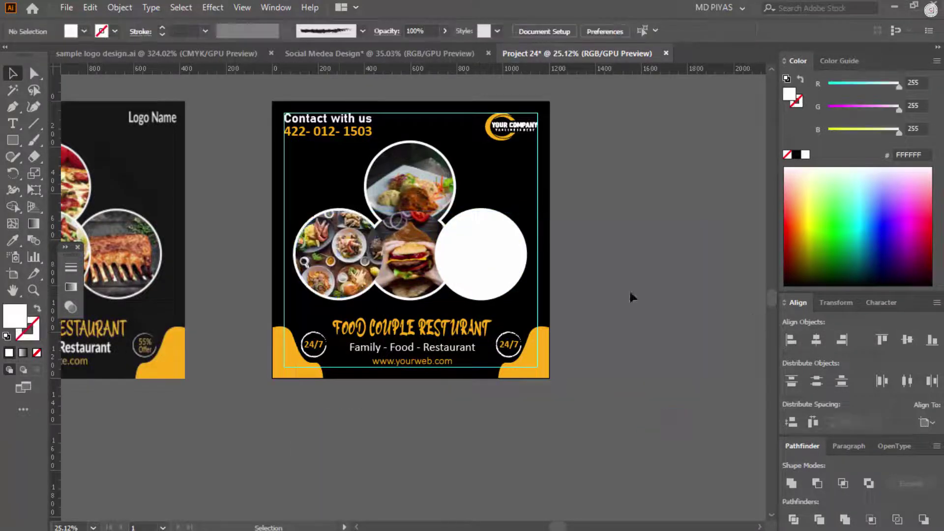
Step: Remove the right circle's white fill and bring the white ring in front of the pizza
{"action": "left_click", "coordinate": [494, 252]}
{"action": "left_click", "coordinate": [38, 353]}
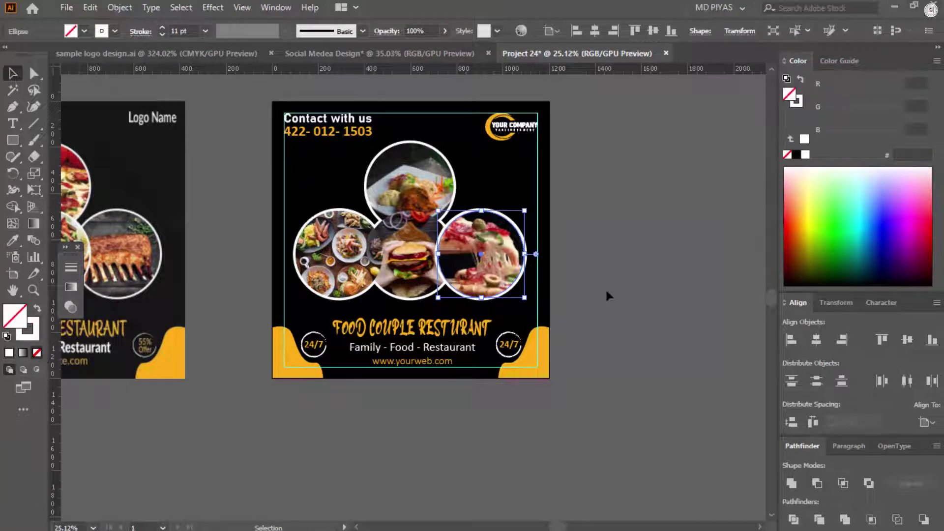
{"action": "left_click", "coordinate": [491, 267], "text": "shift"}
{"action": "key", "text": "ctrl+7"}
{"action": "key", "text": "ctrl+shift+bracketright"}
{"action": "left_click_drag", "start_coordinate": [498, 247], "coordinate": [493, 193]}
{"action": "left_click", "coordinate": [114, 332]}
Step: In Outline view, group each circle's photo with its white ring
{"action": "key", "text": "ctrl+y"}
{"action": "left_click", "coordinate": [472, 224], "text": "ctrl"}
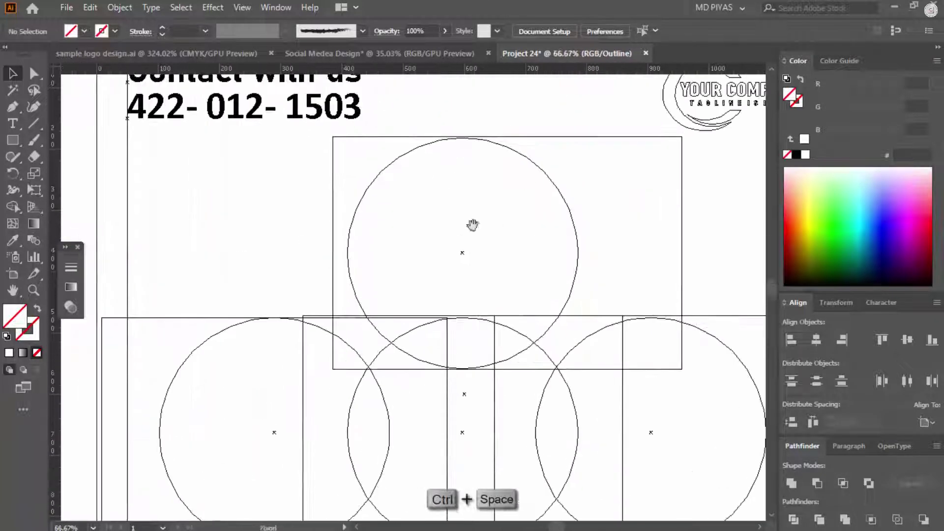
{"action": "left_click_drag", "start_coordinate": [465, 121], "coordinate": [476, 186]}
{"action": "key", "text": "ctrl+g"}
{"action": "left_click_drag", "start_coordinate": [245, 283], "coordinate": [253, 340]}
{"action": "key", "text": "ctrl+g"}
{"action": "scroll", "coordinate": [465, 362], "scroll_direction": "down", "scroll_amount": 3}
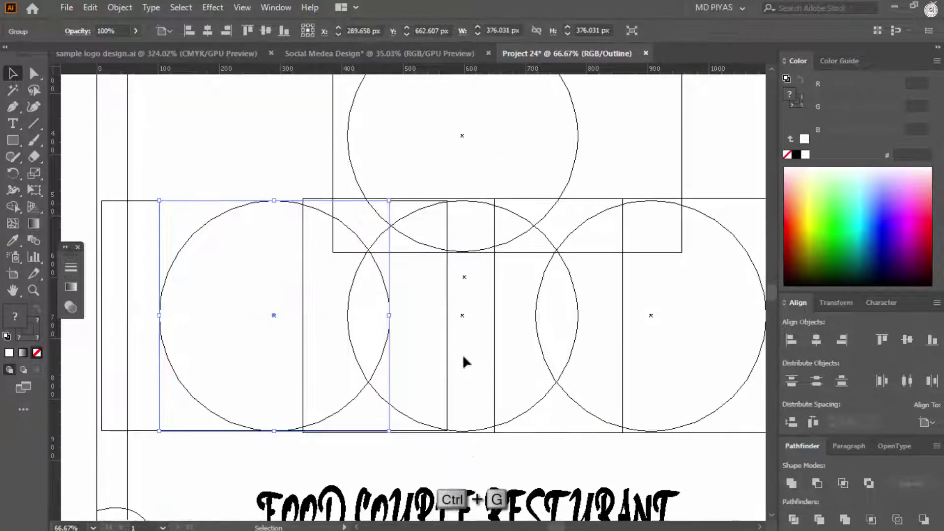
{"action": "left_click_drag", "start_coordinate": [468, 414], "coordinate": [468, 415]}
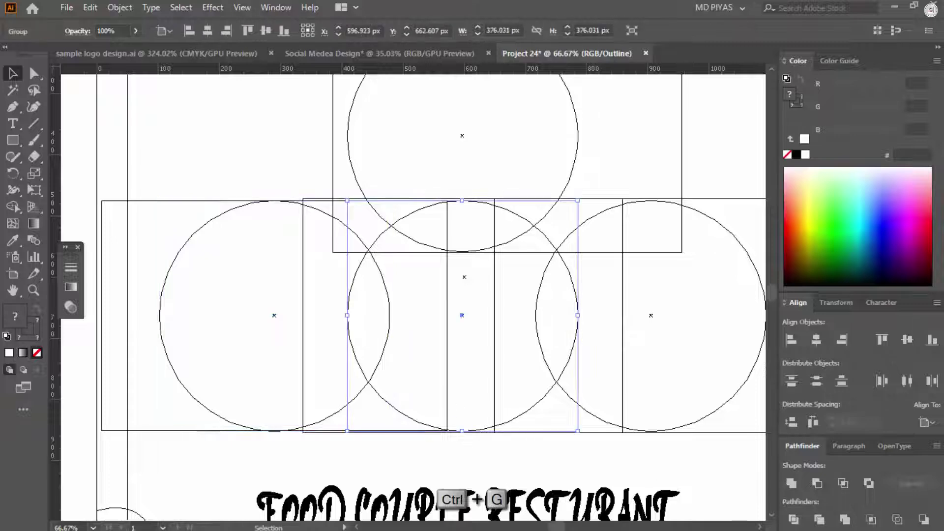
{"action": "left_click_drag", "start_coordinate": [654, 442], "coordinate": [649, 403]}
{"action": "key", "text": "ctrl+y"}
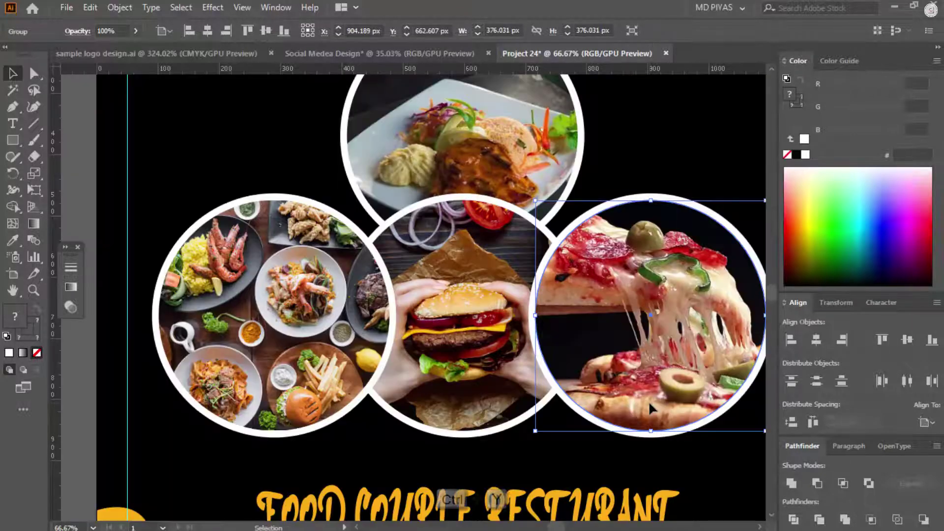
Step: Bring the burger circle to the front and delete the unused design on the other artboard
{"action": "left_click", "coordinate": [494, 374]}
{"action": "key", "text": "ctrl+shift+bracketright"}
{"action": "left_click_drag", "start_coordinate": [493, 374], "coordinate": [540, 280]}
{"action": "left_click", "coordinate": [276, 299]}
{"action": "key", "text": "Delete"}
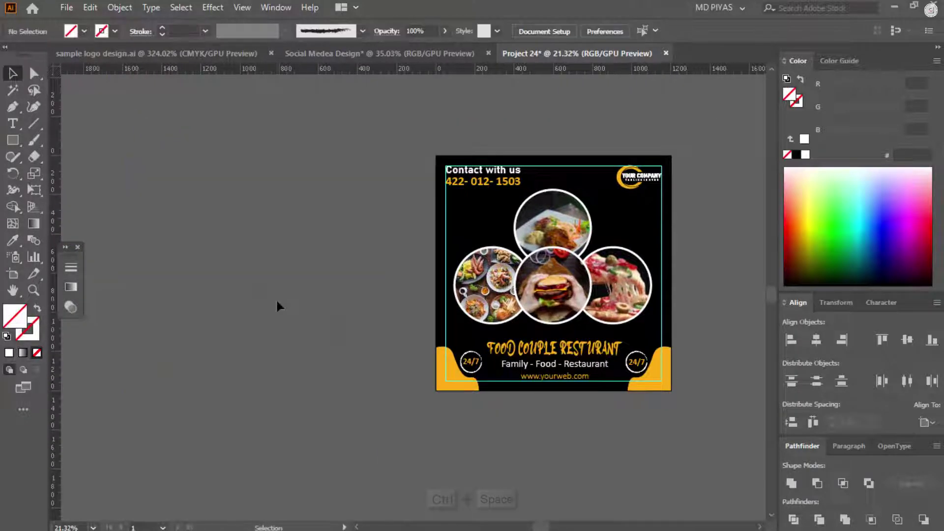
Step: Select all the food post artwork and group it into one
{"action": "scroll", "coordinate": [438, 223], "scroll_direction": "right", "scroll_amount": 3}
{"action": "left_click_drag", "start_coordinate": [439, 223], "coordinate": [683, 266]}
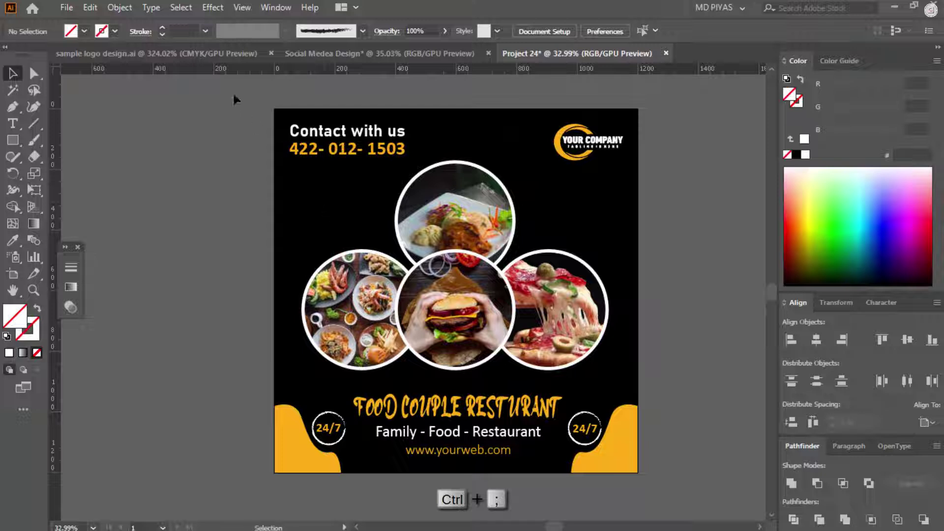
{"action": "key", "text": "ctrl+a"}
{"action": "key", "text": "ctrl+g"}
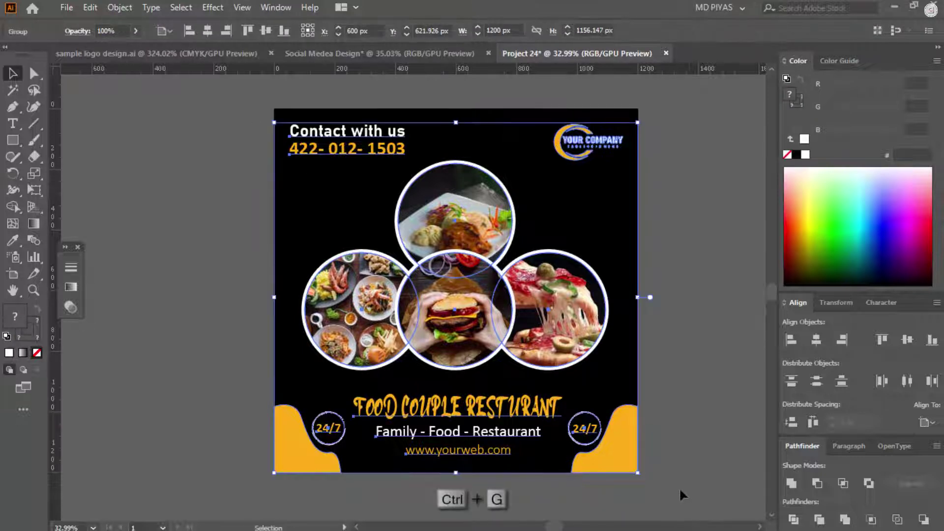
Step: Hide the post artwork and draw a white wavy curve left of the artboard
{"action": "key", "text": "Delete"}
{"action": "left_click_drag", "start_coordinate": [492, 418], "coordinate": [462, 415]}
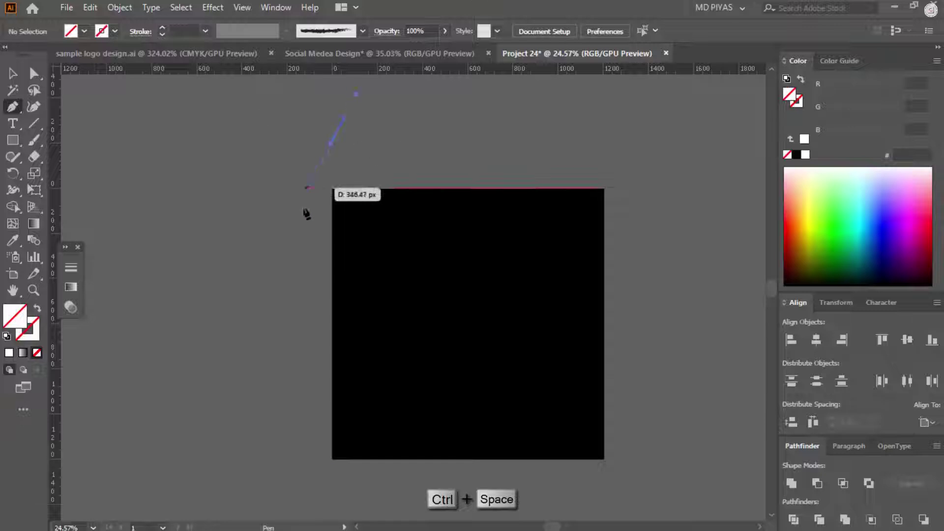
{"action": "left_click_drag", "start_coordinate": [252, 244], "coordinate": [267, 315]}
{"action": "key", "text": "ctrl"}
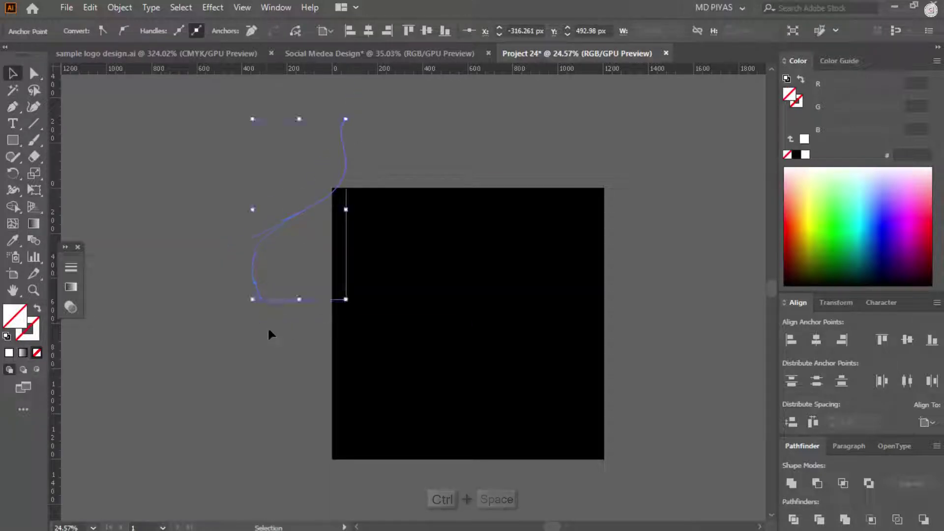
{"action": "left_click", "coordinate": [805, 154]}
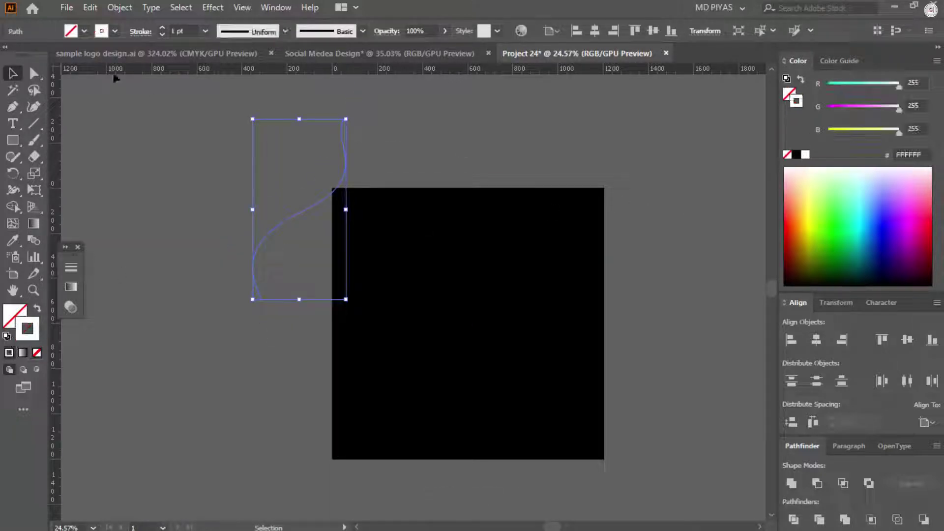
{"action": "key", "text": "ctrl+shift+a"}
Step: Place a copy of the curve at bottom-right and set blend spacing to Specified Steps
{"action": "left_click_drag", "start_coordinate": [365, 181], "coordinate": [631, 460]}
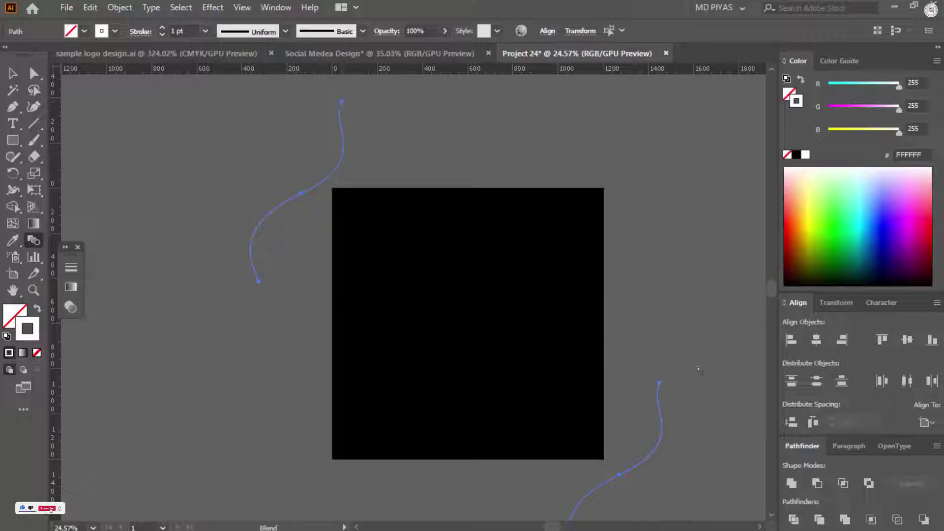
{"action": "left_click", "coordinate": [661, 382], "text": "alt"}
{"action": "left_click", "coordinate": [685, 171]}
{"action": "left_click", "coordinate": [685, 180]}
{"action": "key", "text": "Return"}
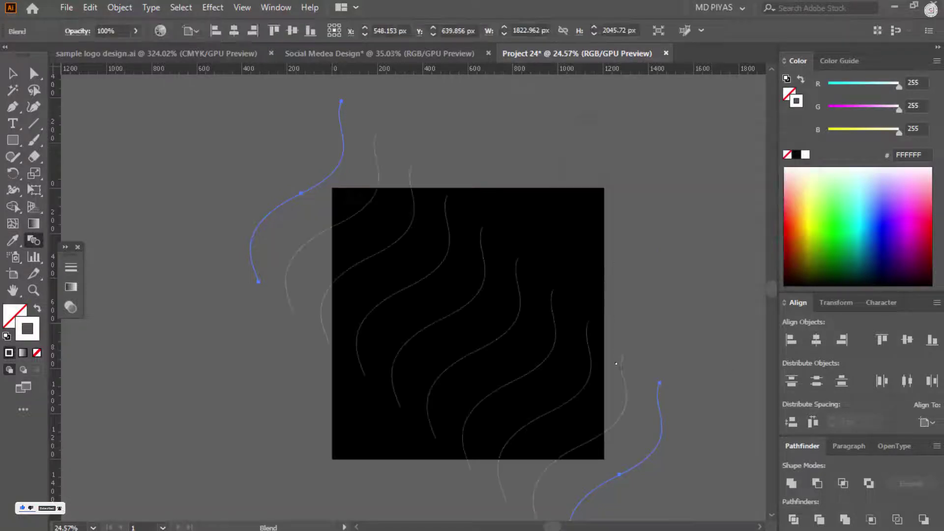
Step: Blend the curves with 200 steps and scale the blend up to cover the artboard
{"action": "left_click", "coordinate": [660, 383], "text": "alt"}
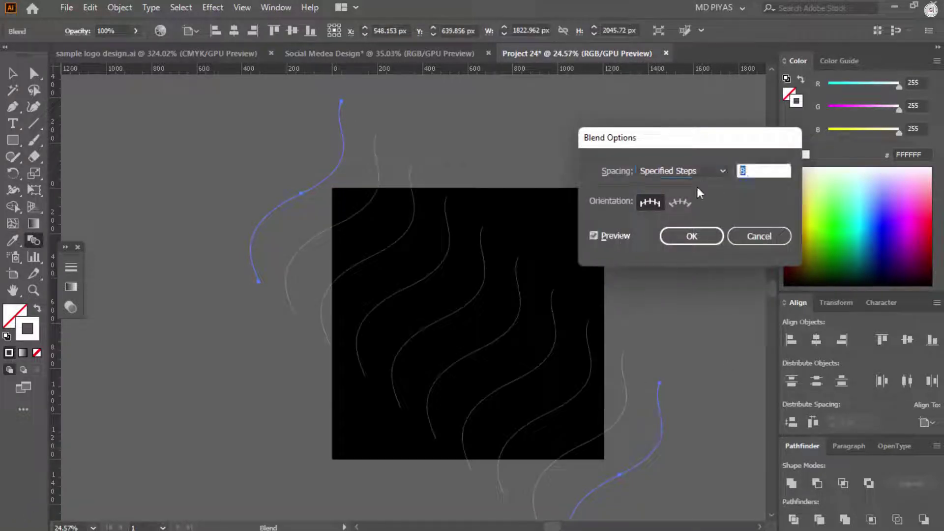
{"action": "type", "text": "100"}
{"action": "key", "text": "Tab"}
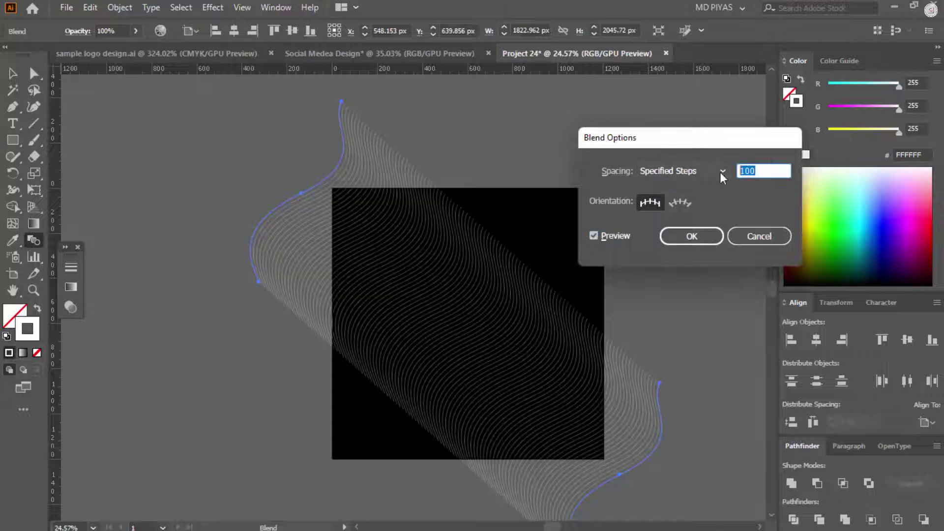
{"action": "type", "text": "200"}
{"action": "key", "text": "Tab"}
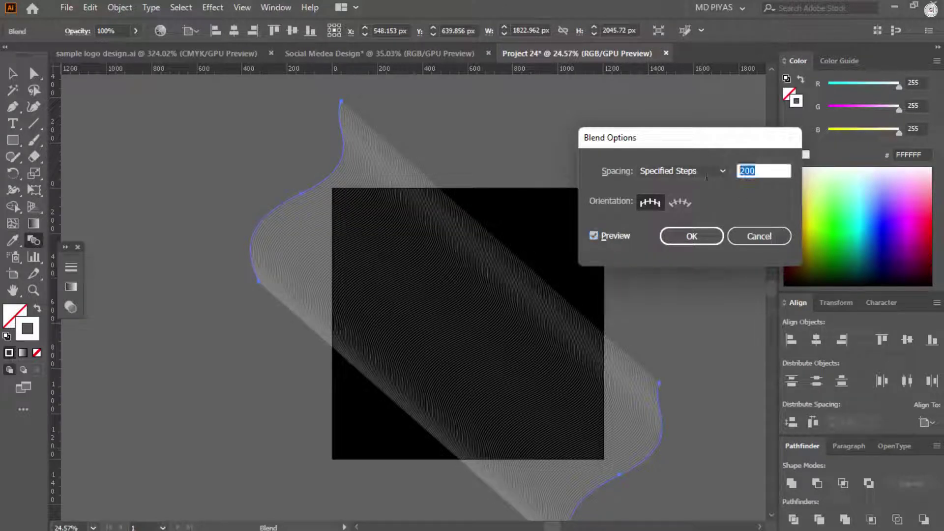
{"action": "left_click", "coordinate": [612, 239]}
{"action": "left_click", "coordinate": [612, 238]}
{"action": "left_click", "coordinate": [691, 236]}
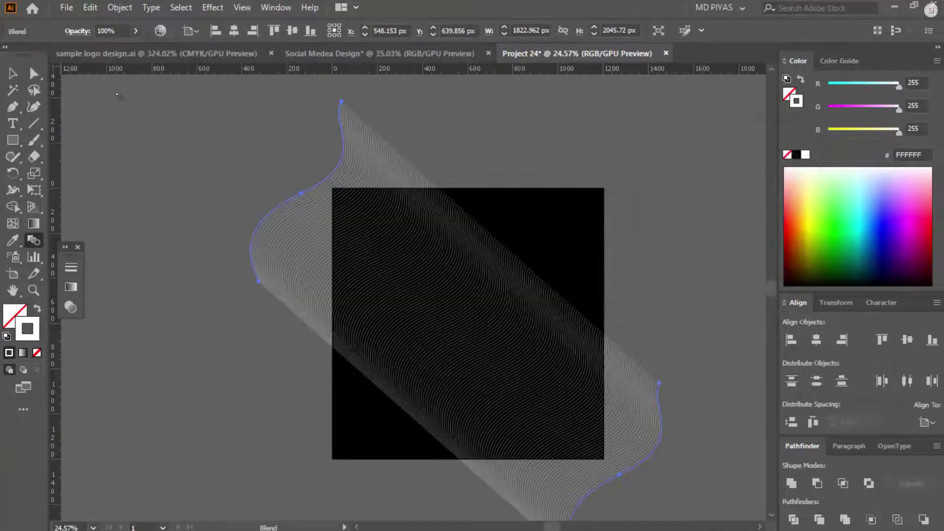
{"action": "left_click_drag", "start_coordinate": [639, 243], "coordinate": [732, 74]}
{"action": "left_click_drag", "start_coordinate": [444, 200], "coordinate": [528, 227]}
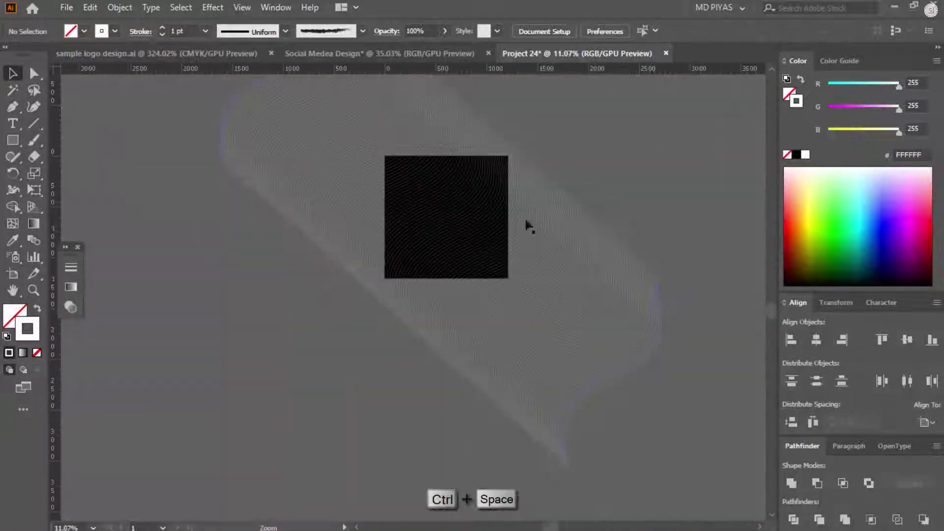
Step: Draw a 1200 px artboard-sized rectangle and make a clipping mask of it with the blend
{"action": "key", "text": "m"}
{"action": "left_click", "coordinate": [602, 148]}
{"action": "key", "text": "Return"}
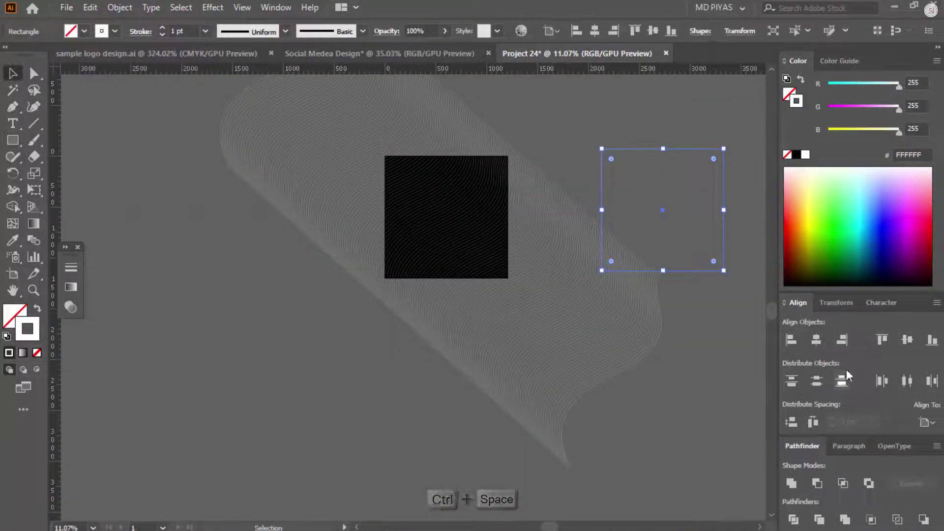
{"action": "key", "text": "ctrl+a"}
{"action": "right_click", "coordinate": [421, 217]}
{"action": "left_click", "coordinate": [443, 340]}
Step: Show all the hidden post artwork again over the clipped wavy background
{"action": "left_click_drag", "start_coordinate": [541, 256], "coordinate": [586, 253]}
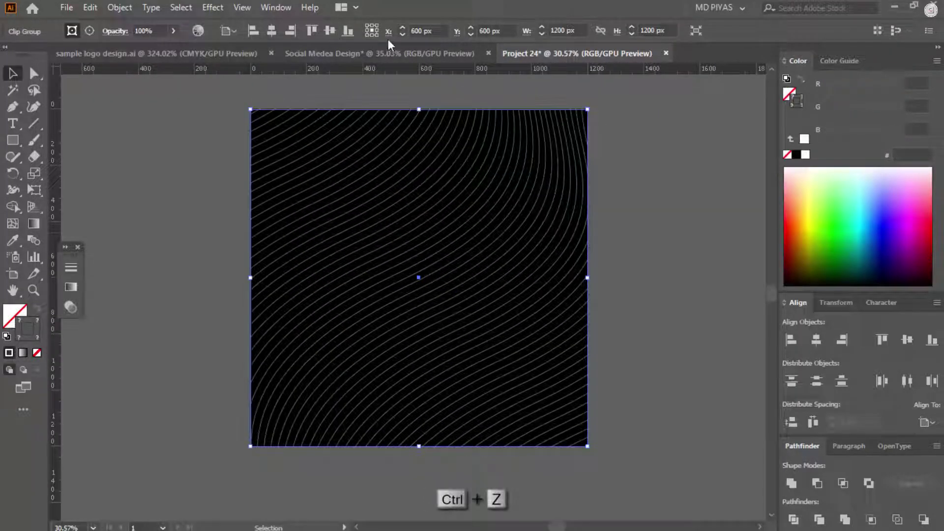
{"action": "left_click", "coordinate": [697, 257]}
{"action": "key", "text": "ctrl+alt+3"}
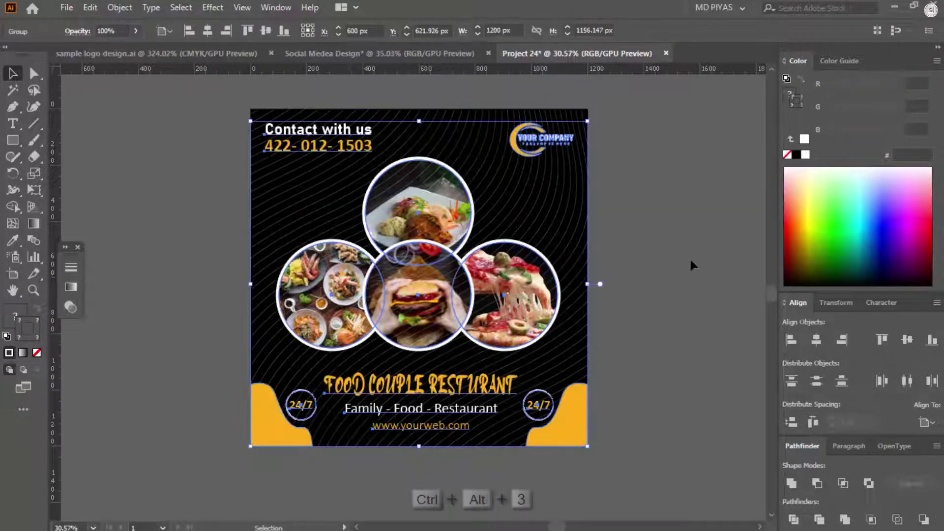
{"action": "left_click", "coordinate": [468, 186], "text": "ctrl"}
{"action": "left_click", "coordinate": [468, 186], "text": "ctrl+alt"}
{"action": "key", "text": "ctrl+a"}
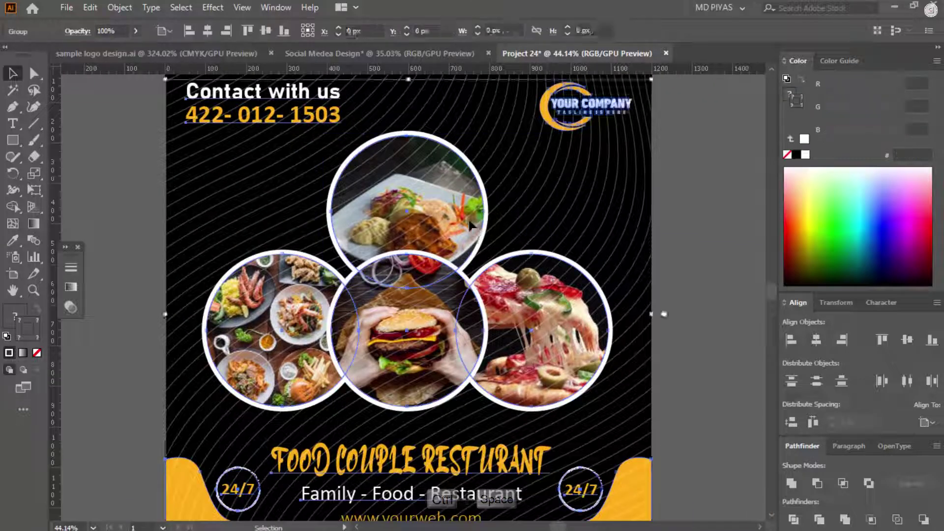
{"action": "key", "text": "ctrl+shift+a"}
{"action": "left_click", "coordinate": [524, 96], "text": "ctrl+alt"}
{"action": "left_click", "coordinate": [486, 103], "text": "ctrl"}
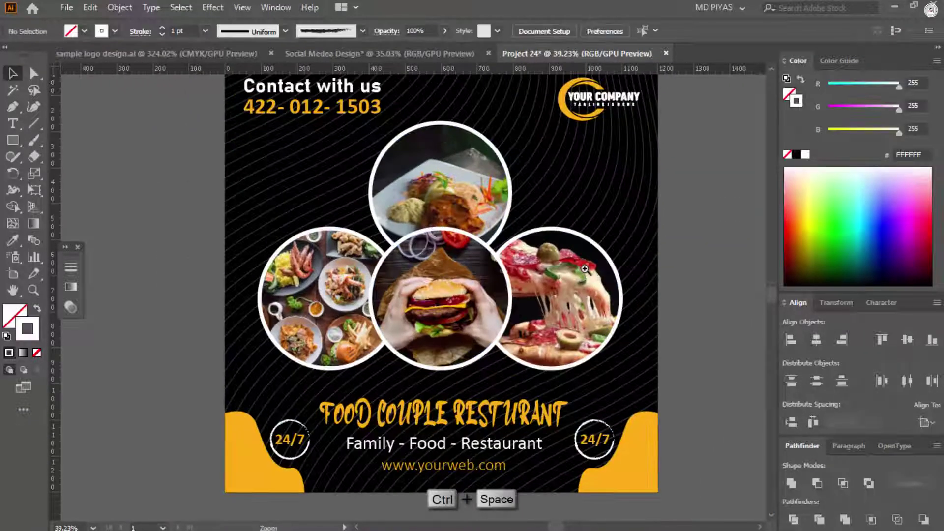
{"action": "left_click", "coordinate": [588, 150], "text": "ctrl"}
{"action": "left_click", "coordinate": [587, 150], "text": "ctrl"}
{"action": "left_click", "coordinate": [677, 207], "text": "ctrl+alt"}
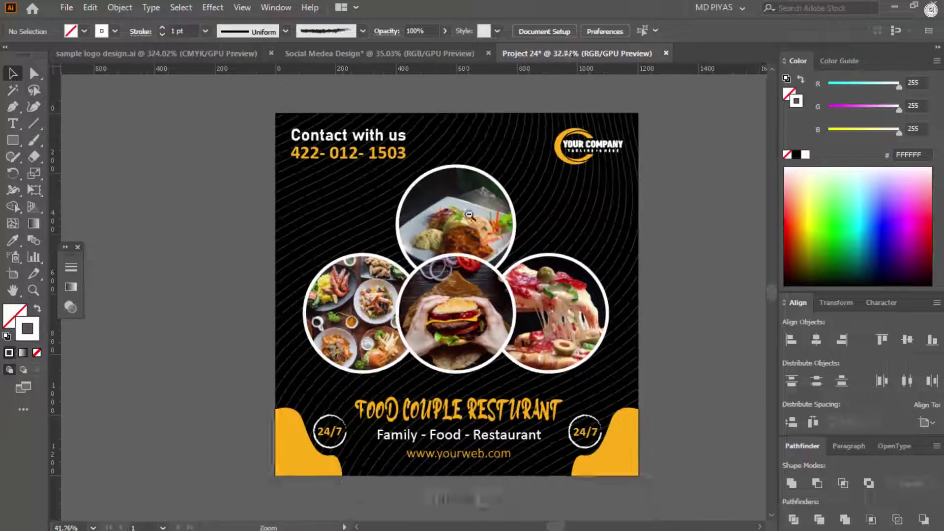
Step: Unlock all objects, select the wavy background, and undo its opacity and position changes
{"action": "key", "text": "ctrl+alt+2"}
{"action": "key", "text": "ctrl+shift+a"}
{"action": "left_click_drag", "start_coordinate": [466, 215], "coordinate": [369, 232]}
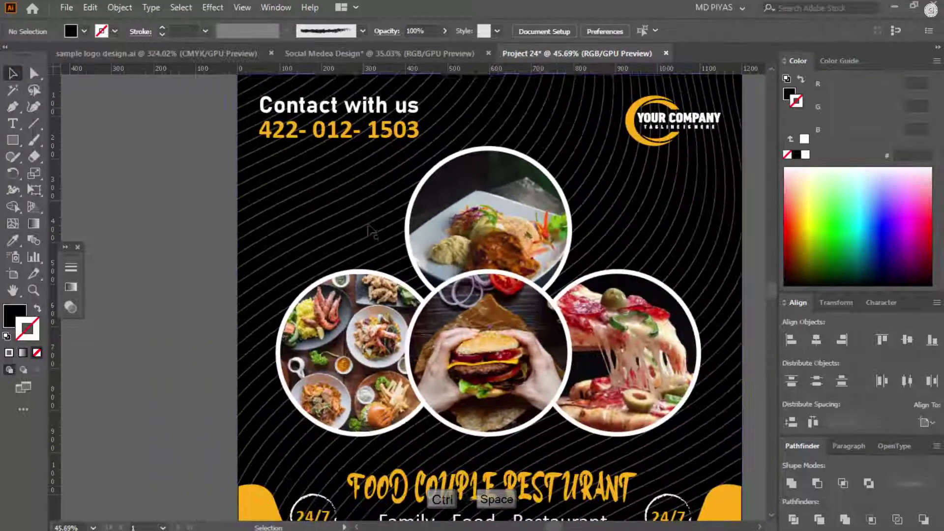
{"action": "left_click", "coordinate": [344, 251], "text": "ctrl"}
{"action": "key", "text": "ctrl+z"}
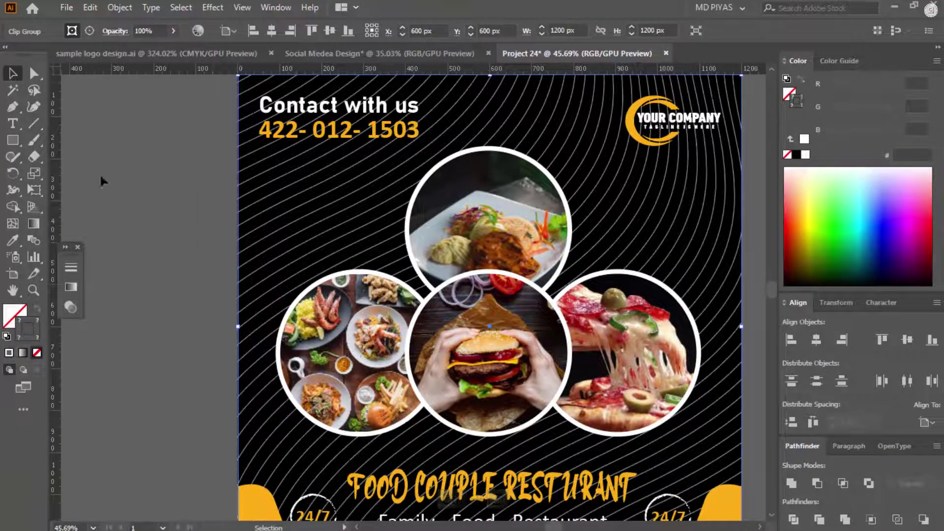
{"action": "left_click", "coordinate": [484, 268], "text": "ctrl+alt"}
{"action": "key", "text": "ctrl+z"}
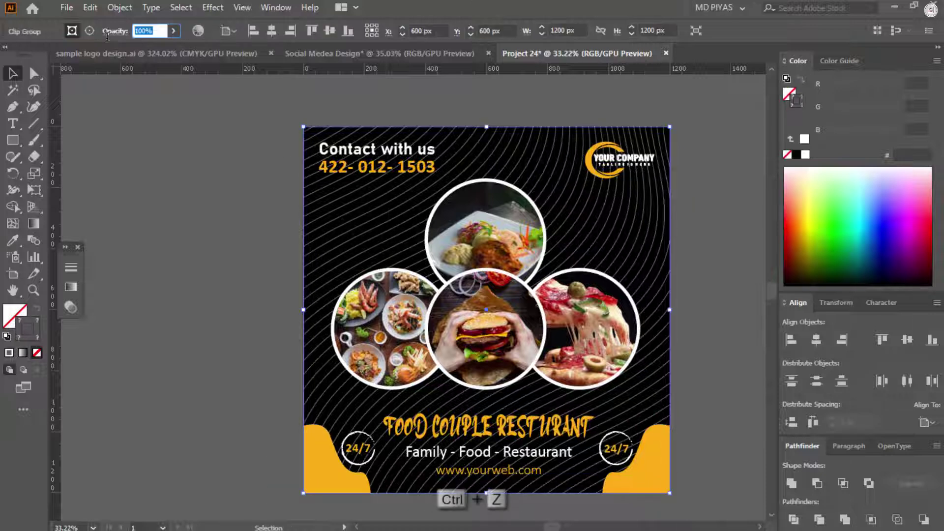
Step: Set the wavy-line background's opacity to about 50%
{"action": "type", "text": "20"}
{"action": "key", "text": "Return"}
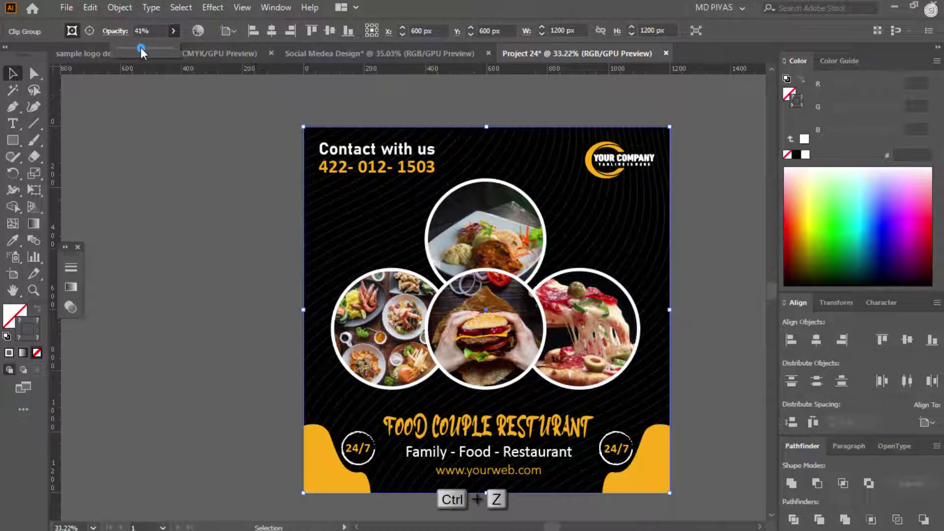
{"action": "left_click_drag", "start_coordinate": [139, 49], "coordinate": [144, 48]}
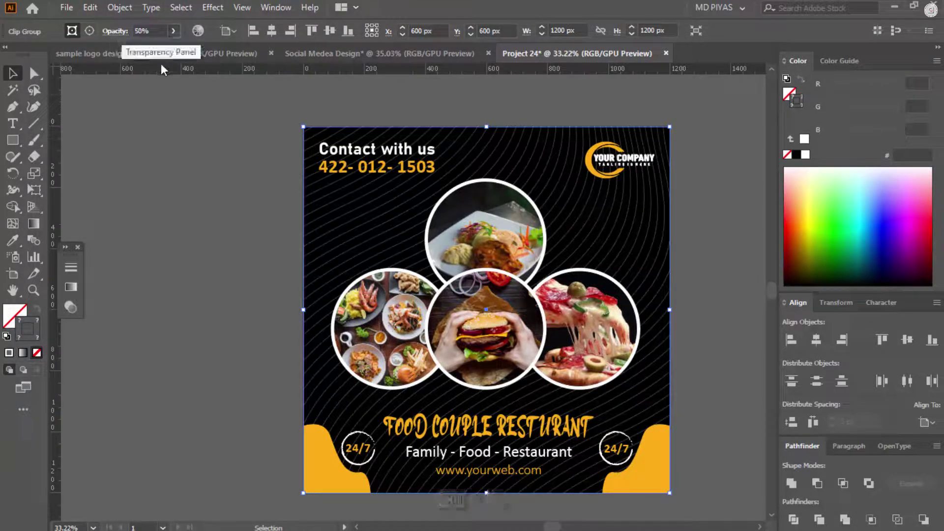
{"action": "left_click", "coordinate": [298, 239], "text": "ctrl+alt"}
Step: Preview the finished post in full-screen mode, fitted and centred in the window
{"action": "left_click", "coordinate": [639, 234], "text": "ctrl"}
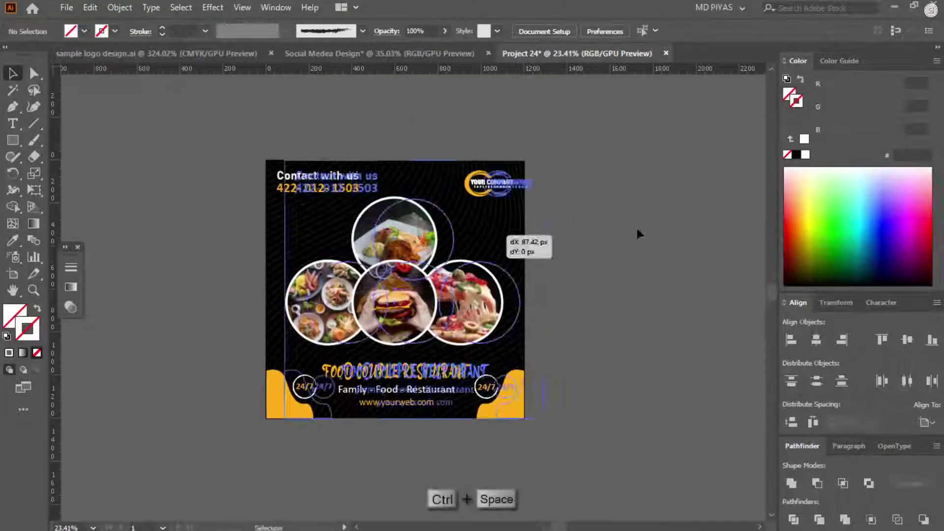
{"action": "left_click", "coordinate": [358, 166], "text": "ctrl"}
{"action": "key", "text": "f"}
{"action": "key", "text": "f"}
{"action": "key", "text": "ctrl+0"}
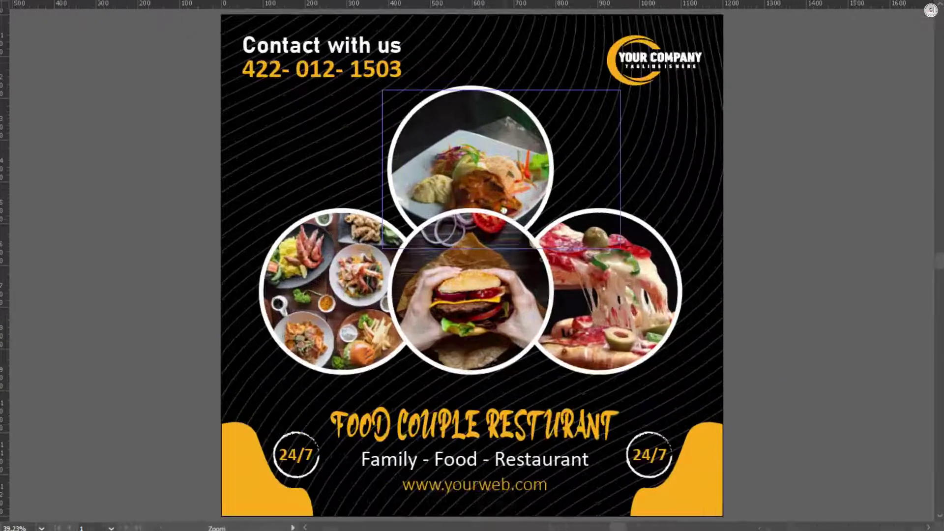
{"action": "left_click_drag", "start_coordinate": [565, 236], "coordinate": [536, 231]}
{"action": "left_click_drag", "start_coordinate": [580, 209], "coordinate": [597, 207]}
{"action": "left_click_drag", "start_coordinate": [704, 208], "coordinate": [727, 199]}
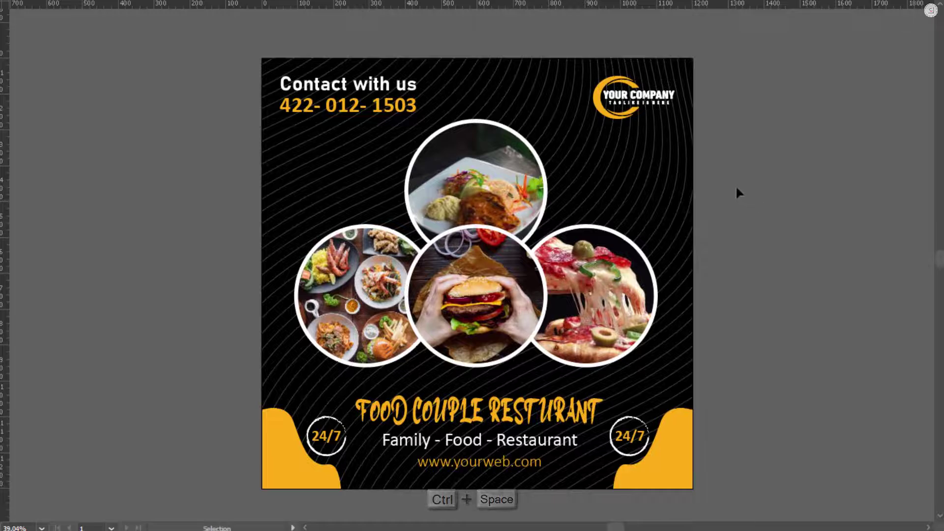